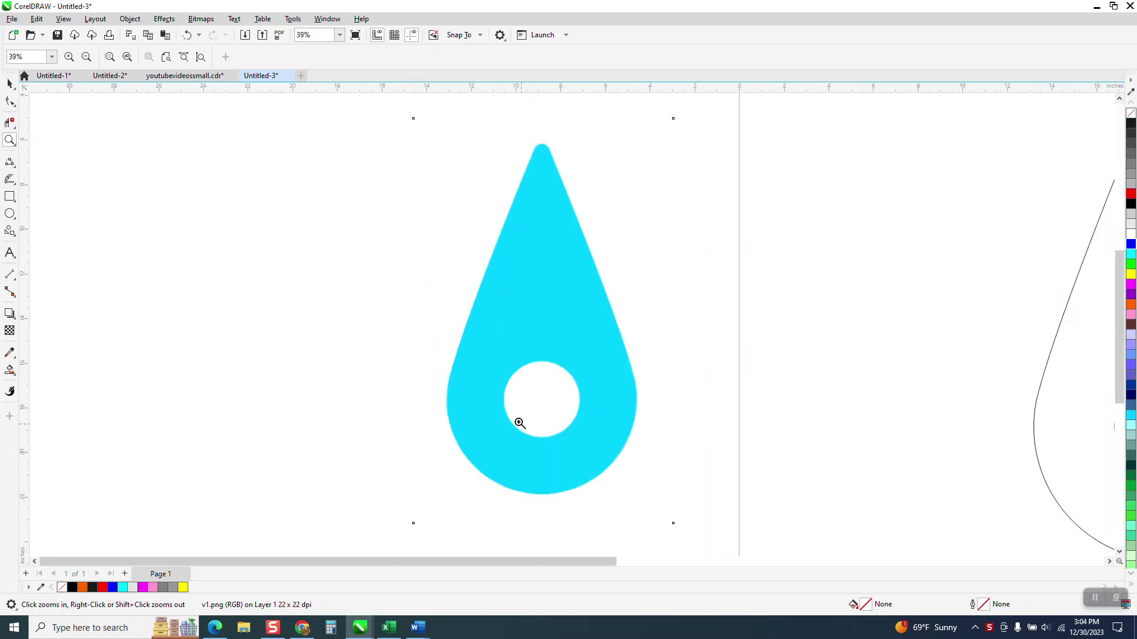
Step: Move the larger outlined drop to the left of the cyan bitmap
{"action": "left_click", "coordinate": [10, 84]}
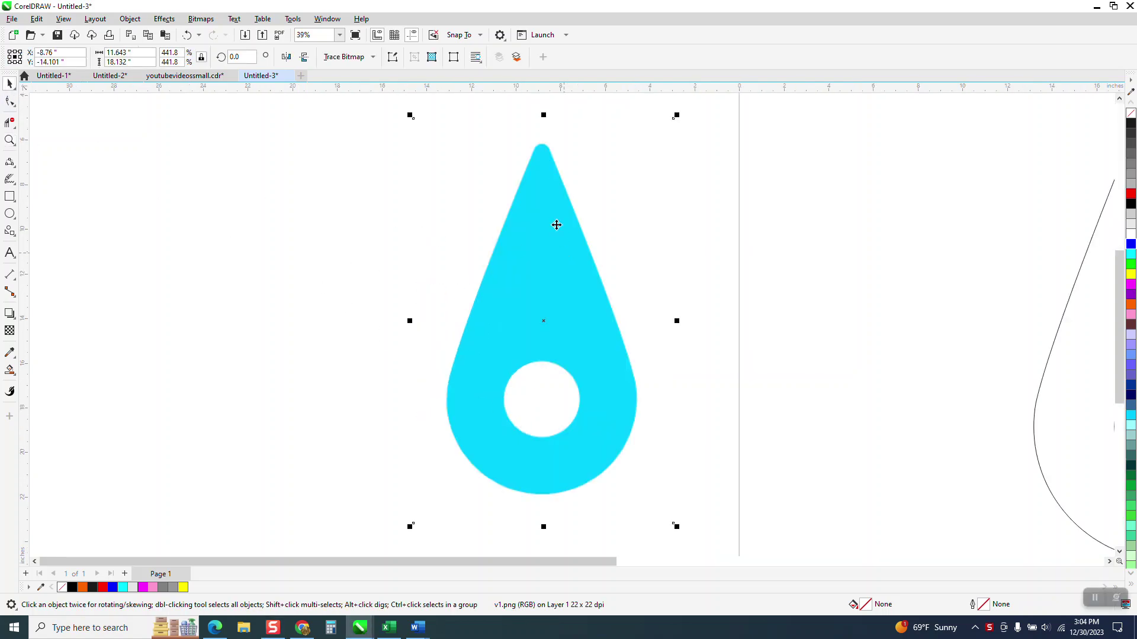
{"action": "left_click", "coordinate": [10, 141]}
{"action": "left_click_drag", "start_coordinate": [495, 133], "coordinate": [596, 192]}
{"action": "scroll", "coordinate": [578, 235], "scroll_direction": "down", "scroll_amount": 6}
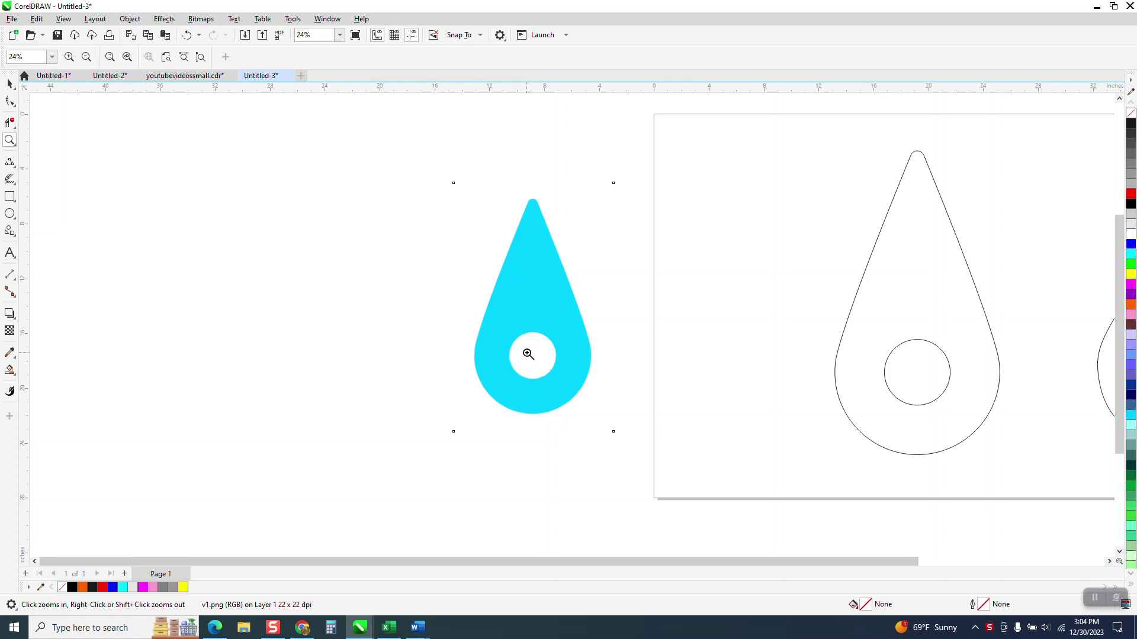
{"action": "scroll", "coordinate": [384, 375], "scroll_direction": "down", "scroll_amount": 1}
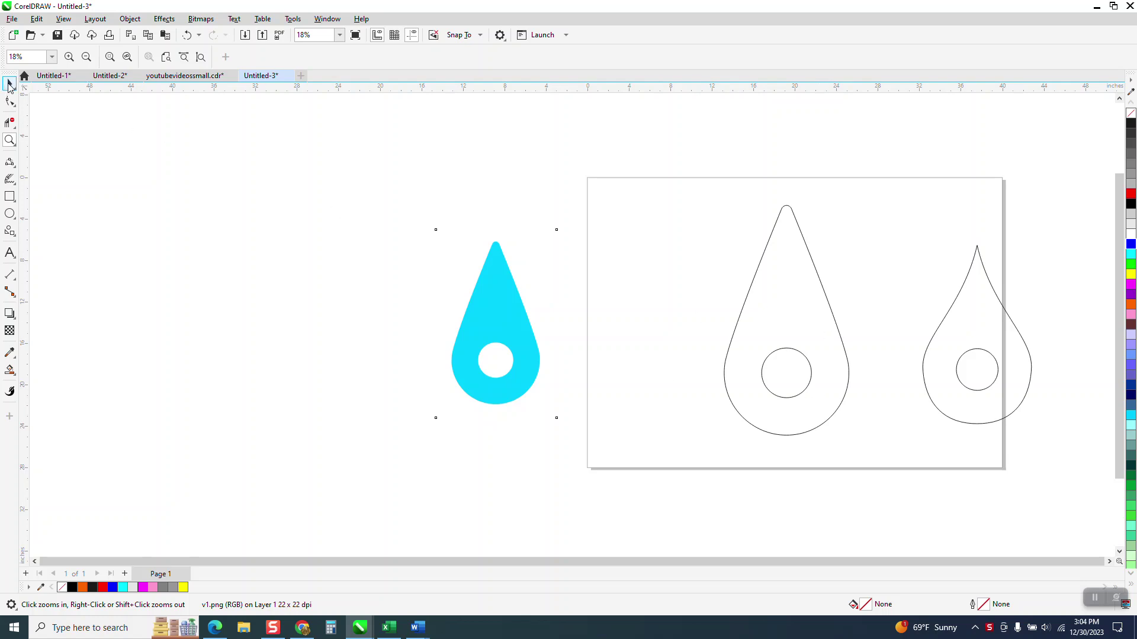
{"action": "left_click", "coordinate": [10, 84]}
{"action": "left_click_drag", "start_coordinate": [634, 183], "coordinate": [865, 453]}
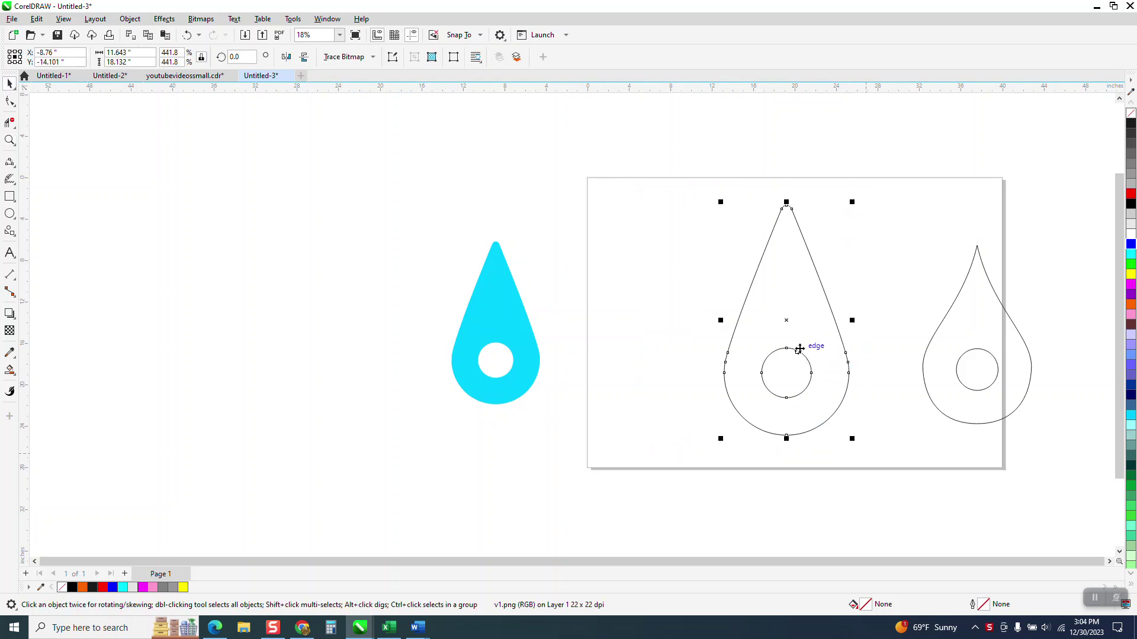
{"action": "left_click_drag", "start_coordinate": [785, 320], "coordinate": [262, 300]}
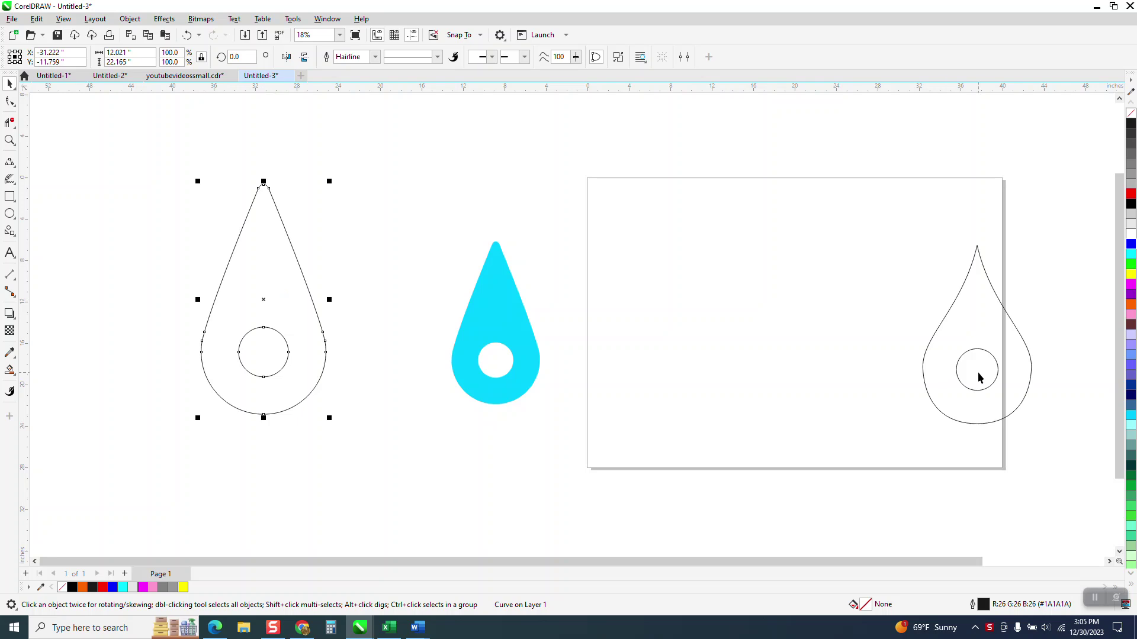
Step: Centre the smaller outlined drop on the page with P
{"action": "left_click", "coordinate": [983, 362]}
{"action": "left_click", "coordinate": [986, 356]}
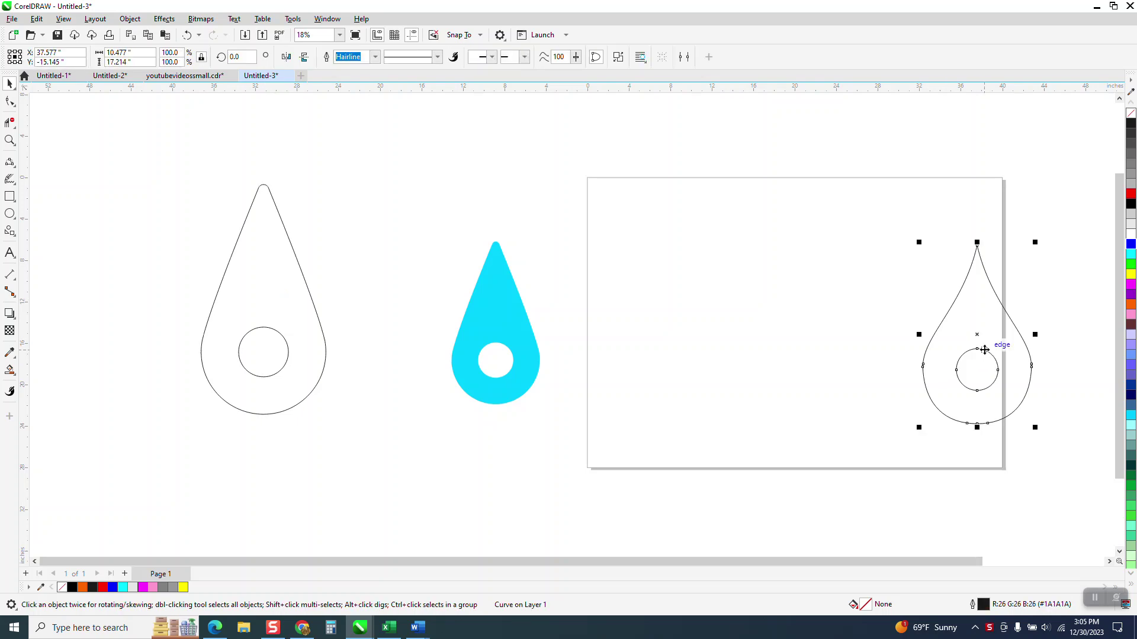
{"action": "key", "text": "p"}
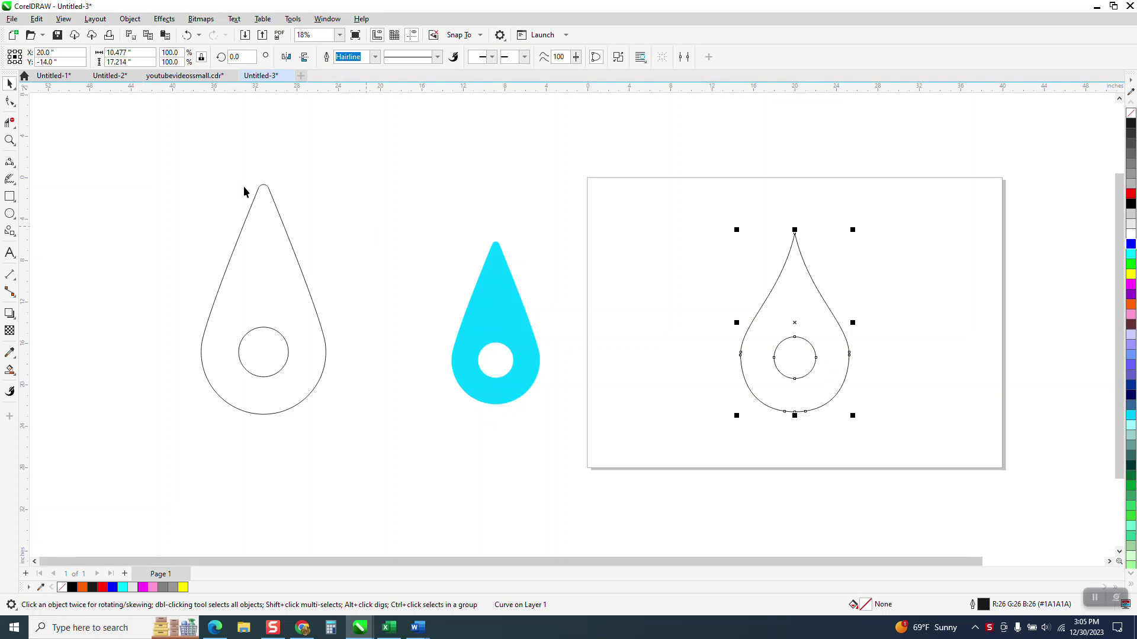
{"action": "left_click", "coordinate": [13, 234]}
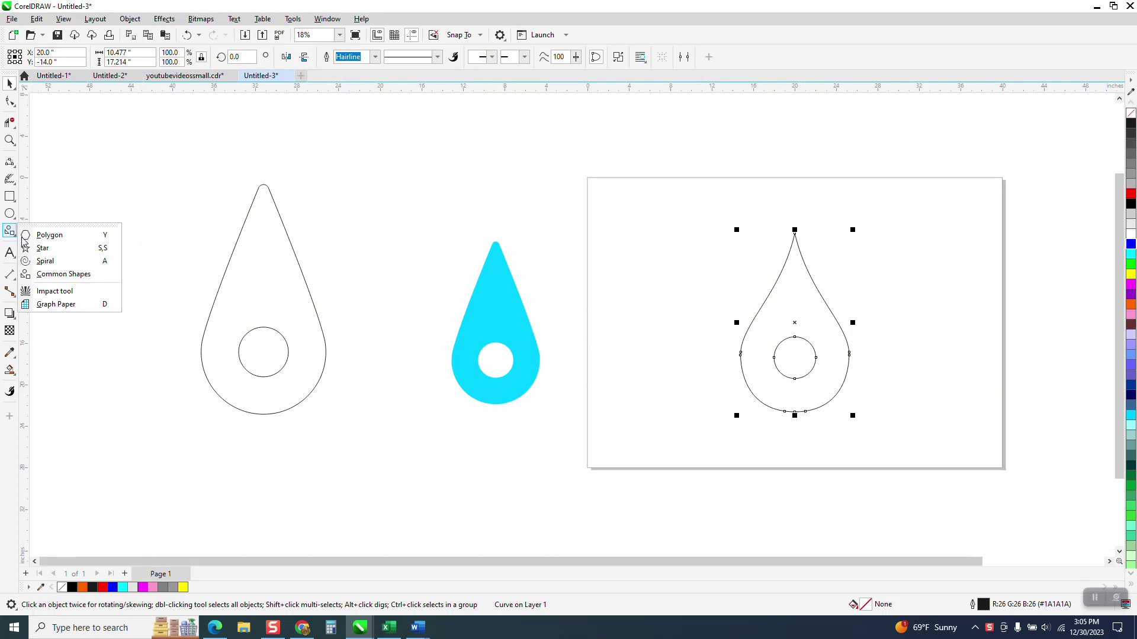
Step: Draw a red teardrop with Common Shapes and an ellipse circle inside it
{"action": "left_click", "coordinate": [53, 275]}
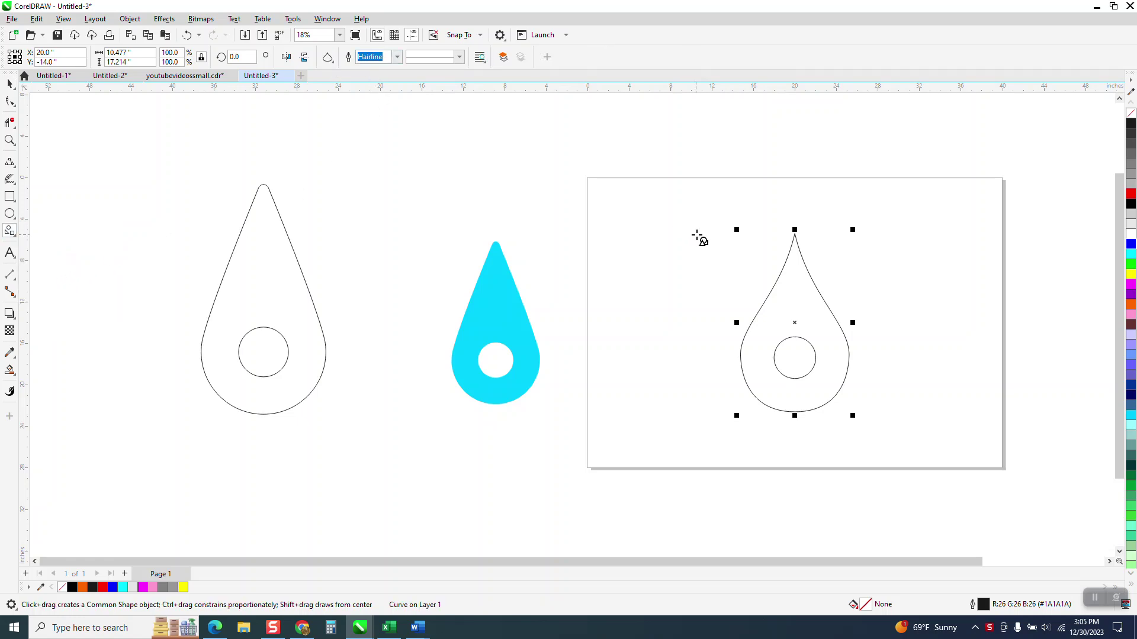
{"action": "left_click_drag", "start_coordinate": [716, 235], "coordinate": [606, 414]}
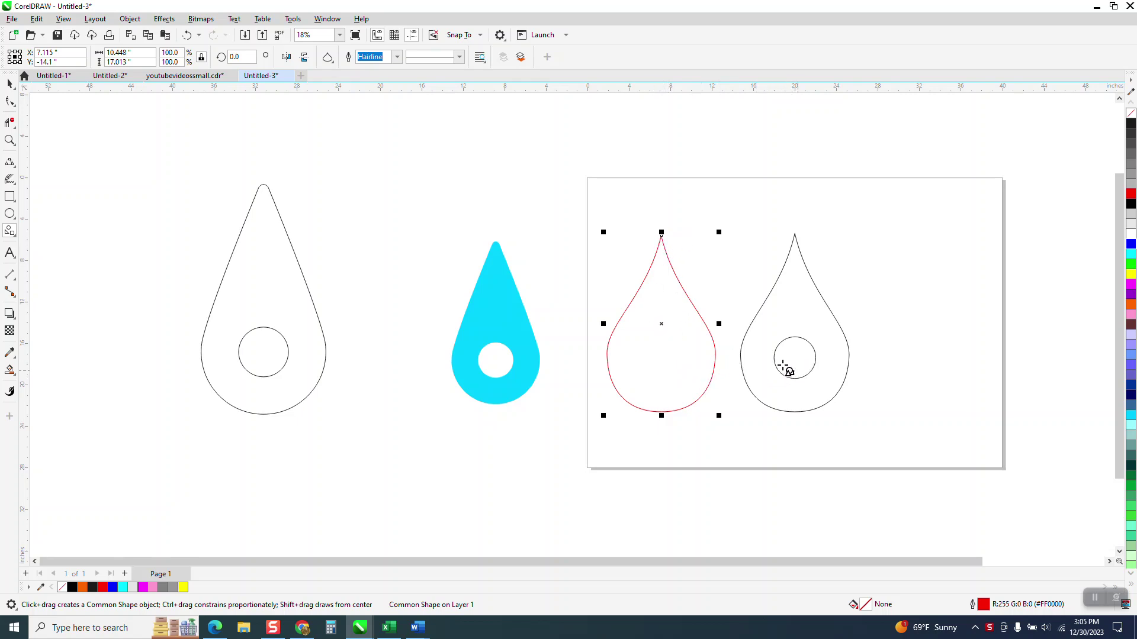
{"action": "left_click", "coordinate": [10, 140]}
{"action": "left_click_drag", "start_coordinate": [712, 431], "coordinate": [712, 430]}
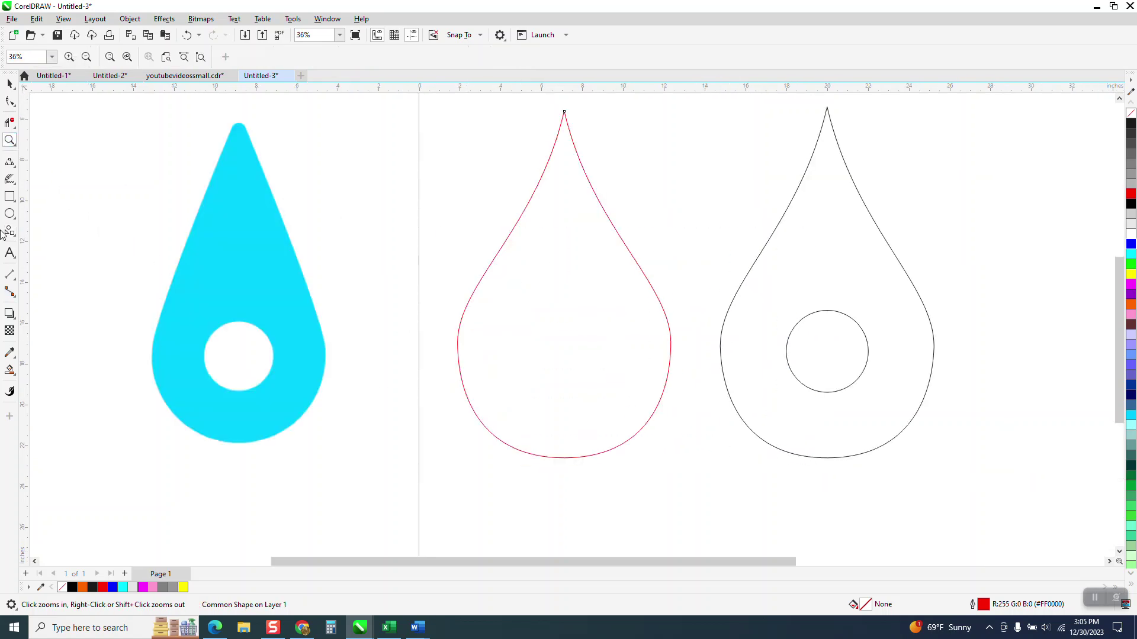
{"action": "left_click", "coordinate": [10, 214]}
{"action": "left_click_drag", "start_coordinate": [606, 321], "coordinate": [531, 395]}
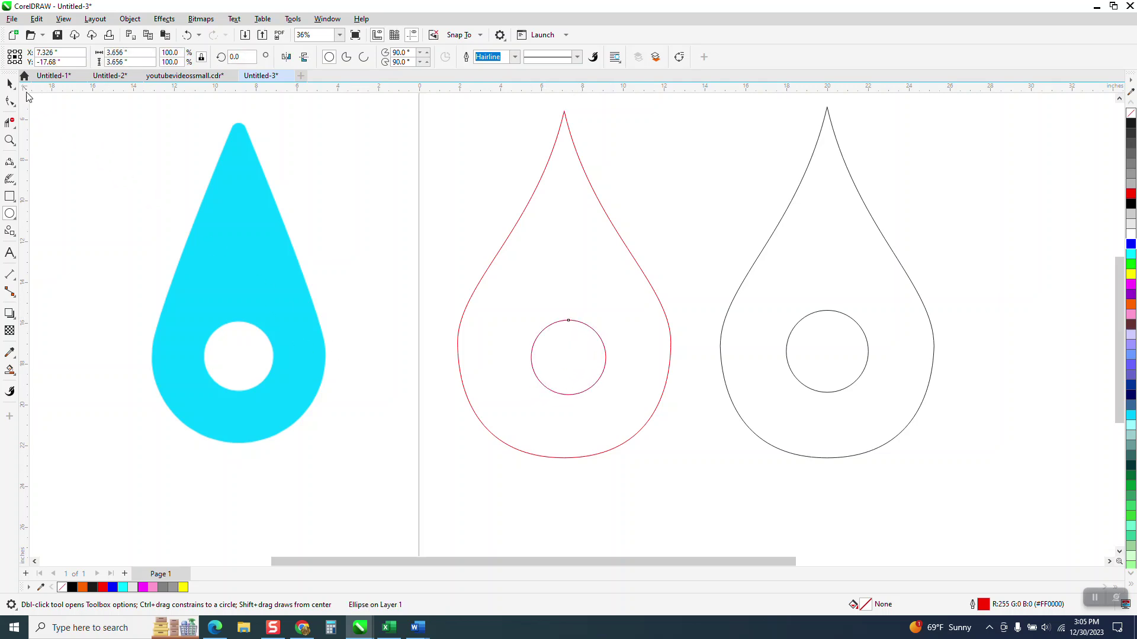
{"action": "left_click", "coordinate": [9, 83]}
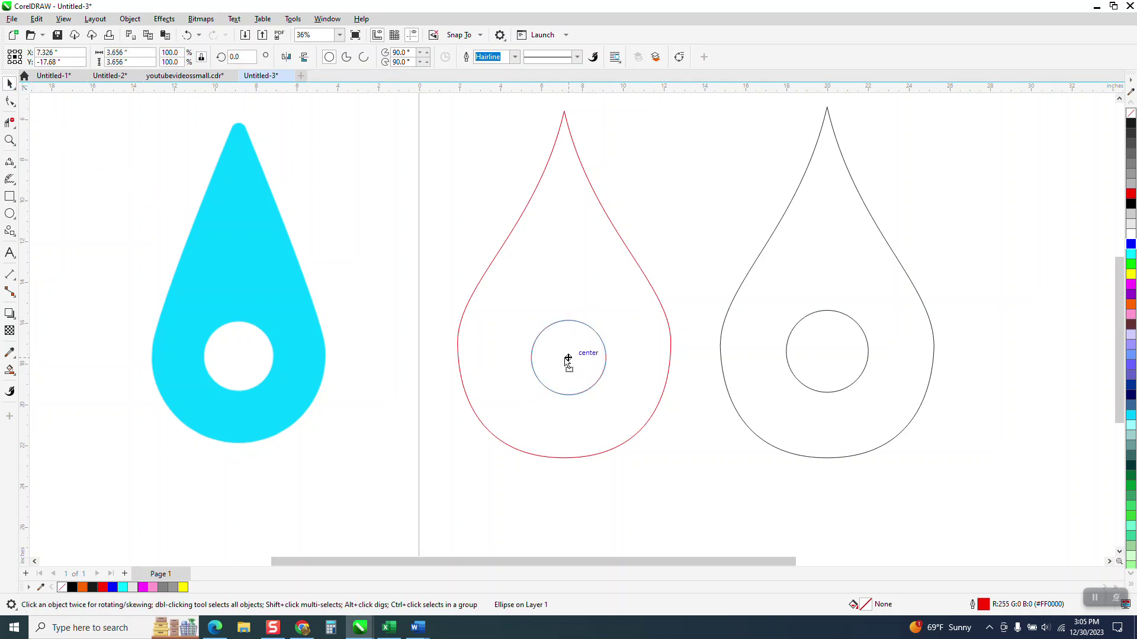
{"action": "left_click_drag", "start_coordinate": [568, 357], "coordinate": [561, 356]}
Step: Move the black drop past the page's right edge
{"action": "scroll", "coordinate": [552, 363], "scroll_direction": "down", "scroll_amount": 3}
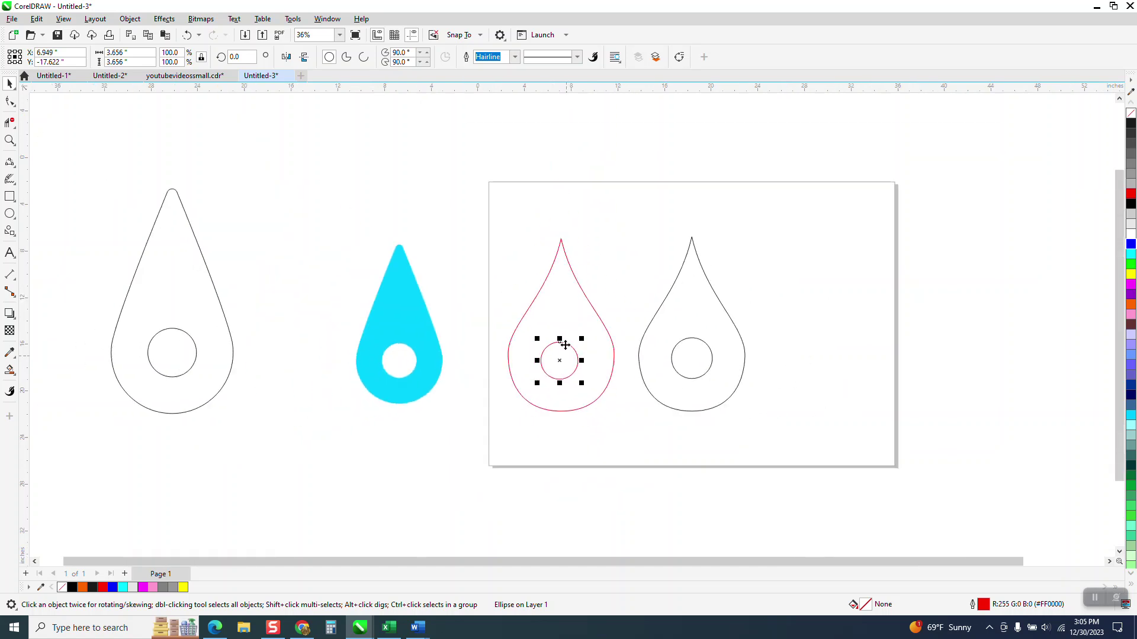
{"action": "left_click_drag", "start_coordinate": [613, 261], "coordinate": [717, 406]}
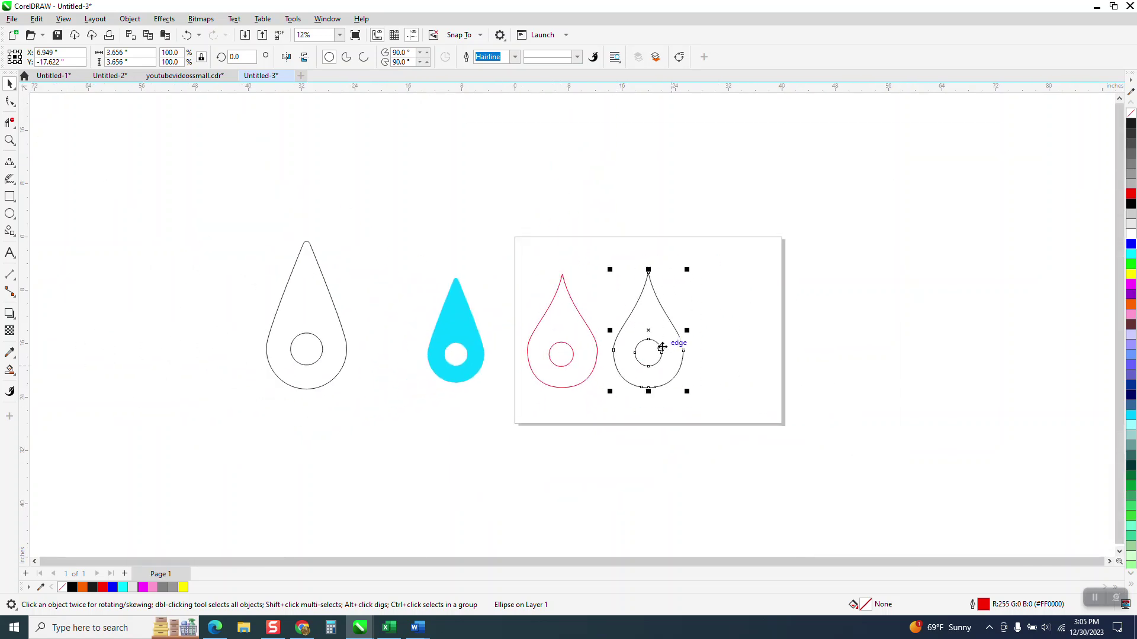
{"action": "left_click_drag", "start_coordinate": [678, 346], "coordinate": [852, 356]}
Step: Centre the red drop and circle on the page, then lower the circle inside
{"action": "left_click_drag", "start_coordinate": [491, 254], "coordinate": [661, 432]}
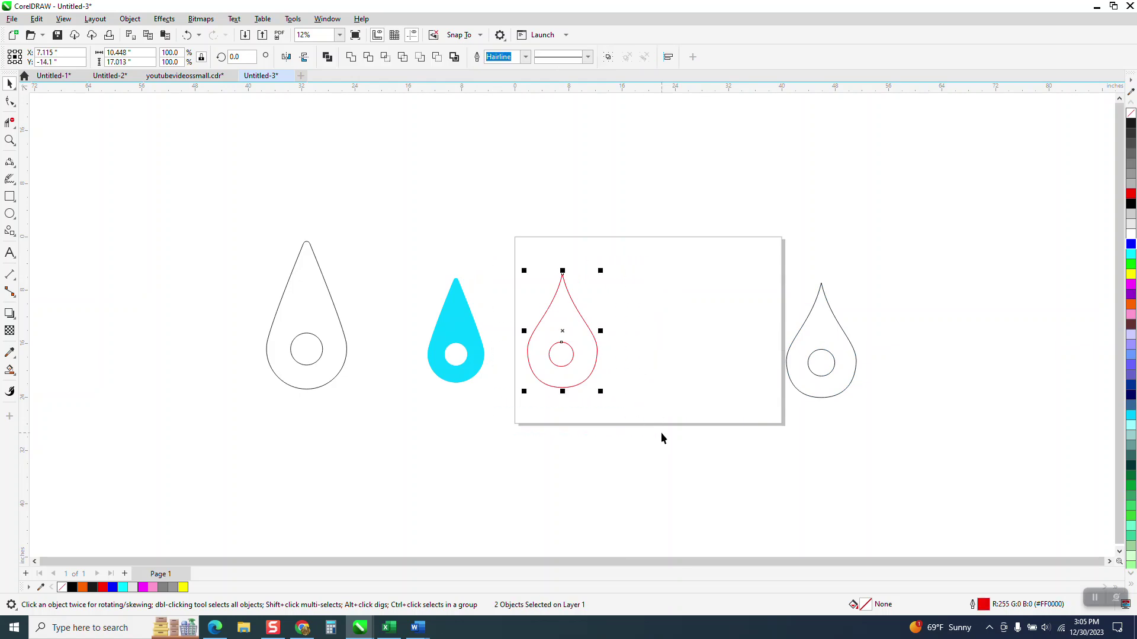
{"action": "key", "text": "p"}
{"action": "left_click", "coordinate": [656, 335]}
{"action": "left_click", "coordinate": [652, 336]}
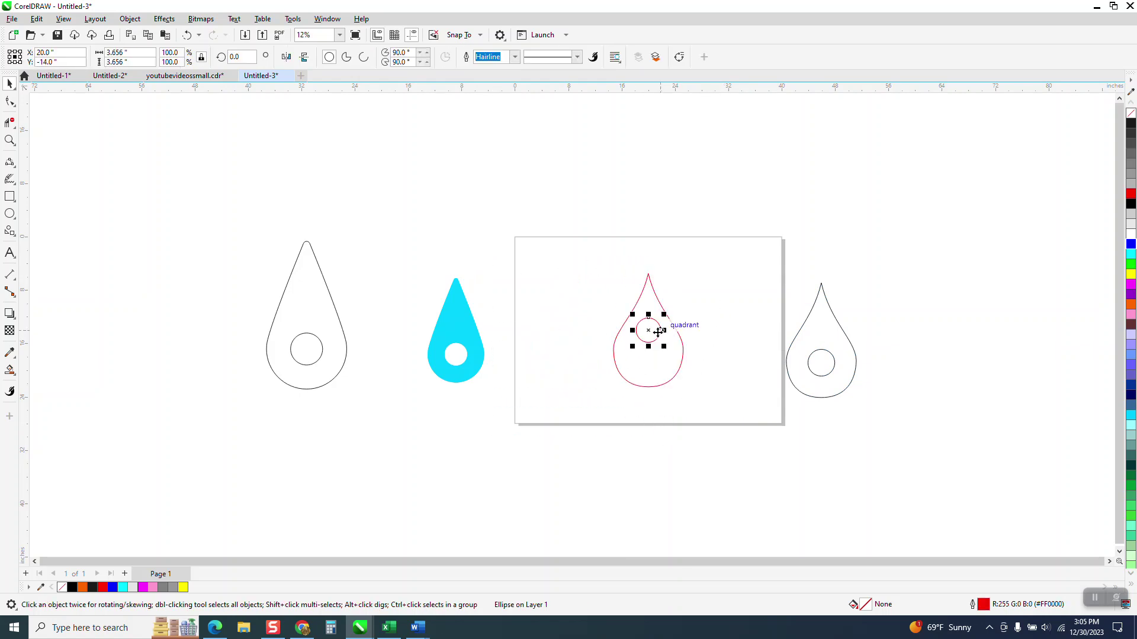
{"action": "left_click_drag", "start_coordinate": [652, 335], "coordinate": [654, 360]}
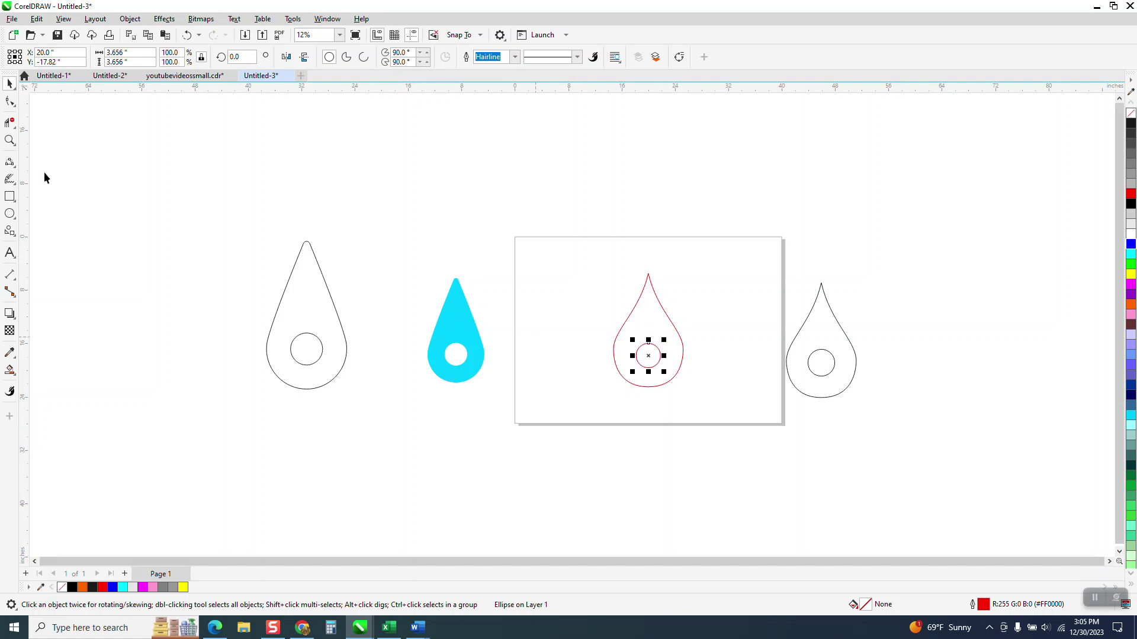
{"action": "left_click", "coordinate": [9, 141]}
Step: Add parallel dimensions from the circle to the drop's bottom (2.86") and side (3.34")
{"action": "left_click_drag", "start_coordinate": [587, 344], "coordinate": [765, 399]}
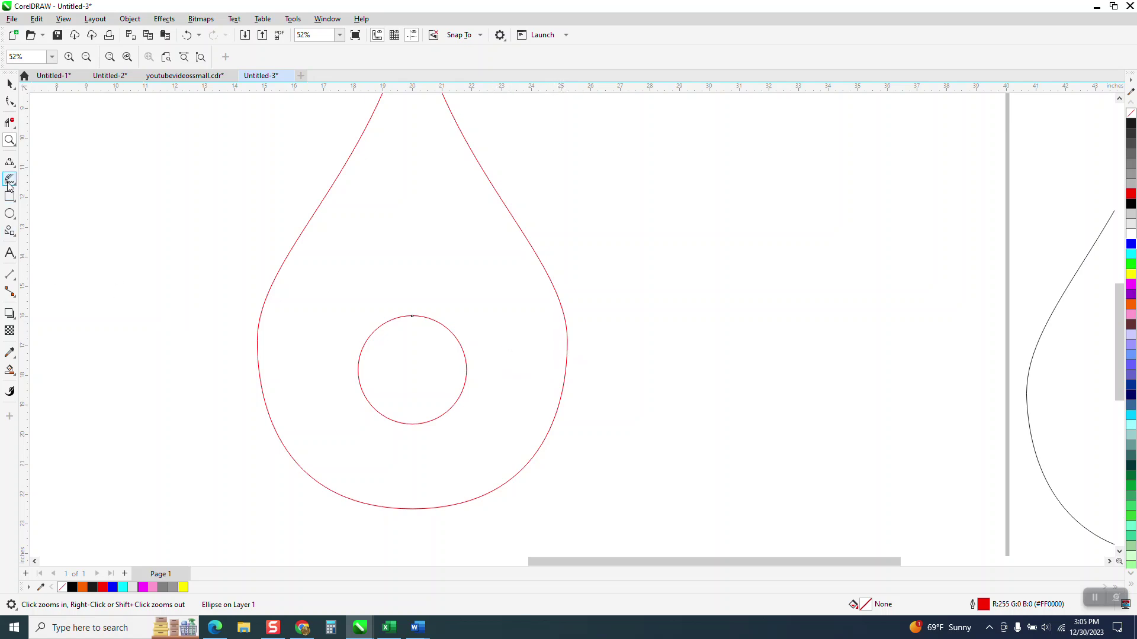
{"action": "left_click", "coordinate": [16, 285]}
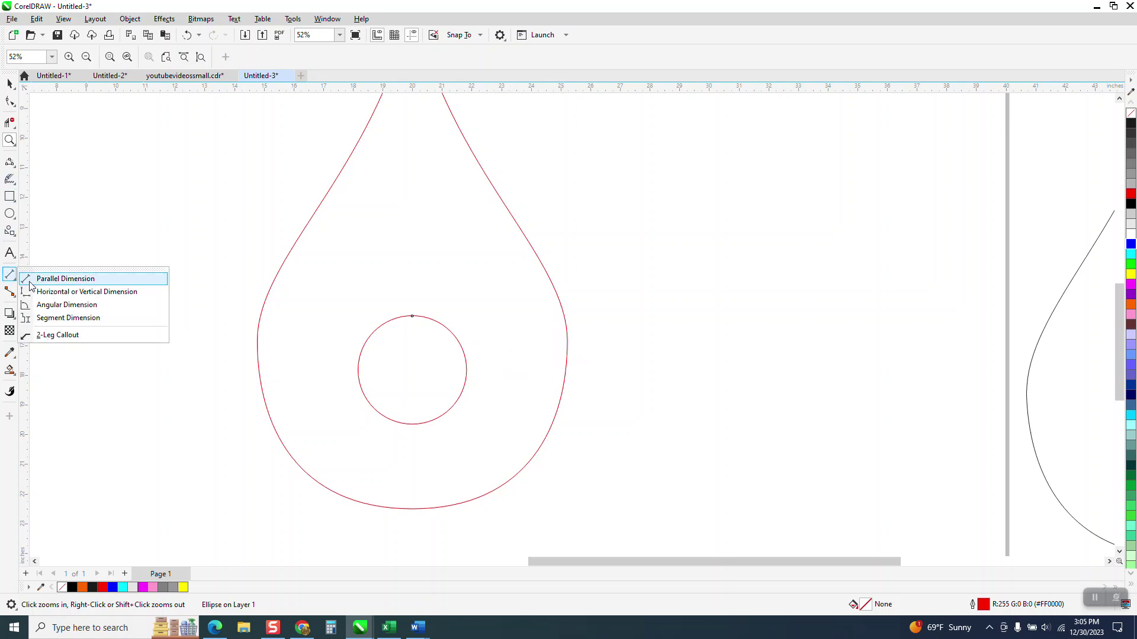
{"action": "left_click", "coordinate": [59, 274]}
{"action": "left_click_drag", "start_coordinate": [406, 511], "coordinate": [406, 427]}
{"action": "left_click", "coordinate": [407, 428]}
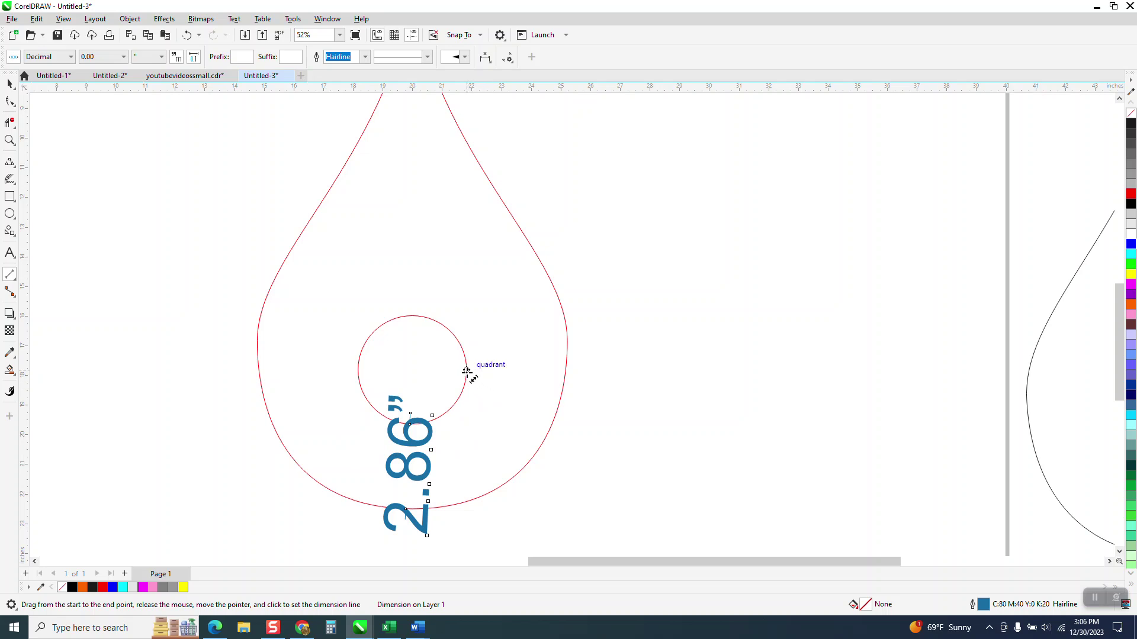
{"action": "left_click_drag", "start_coordinate": [466, 371], "coordinate": [565, 371]}
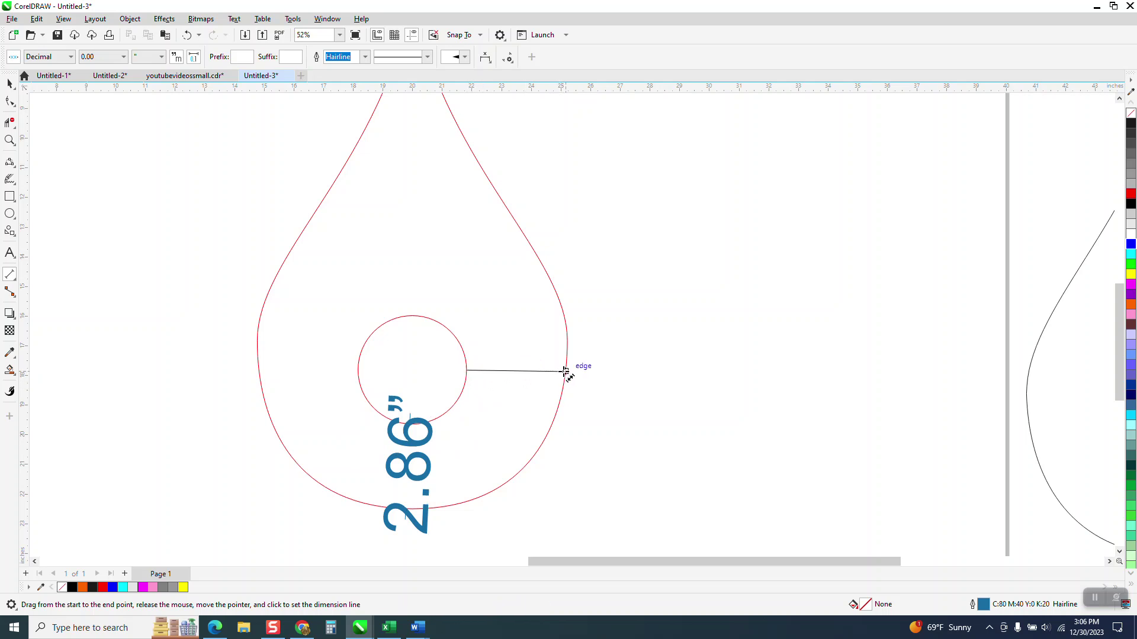
{"action": "left_click", "coordinate": [567, 371]}
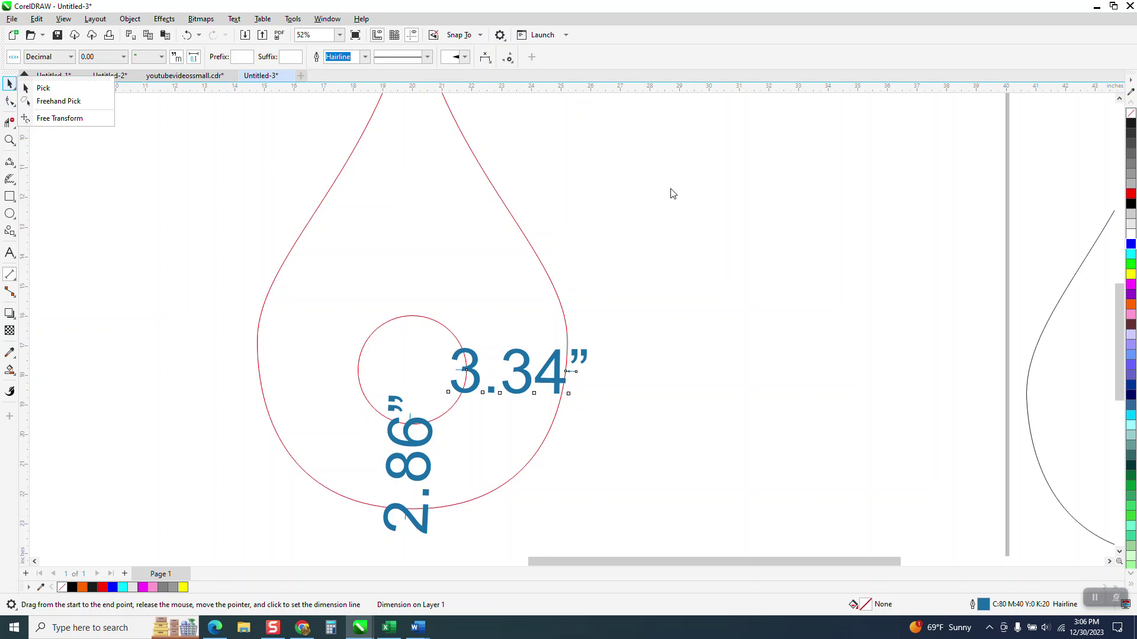
{"action": "left_click", "coordinate": [612, 198]}
Step: Nudge the inner circle up three steps and back down one to balance the distances
{"action": "left_click", "coordinate": [9, 84]}
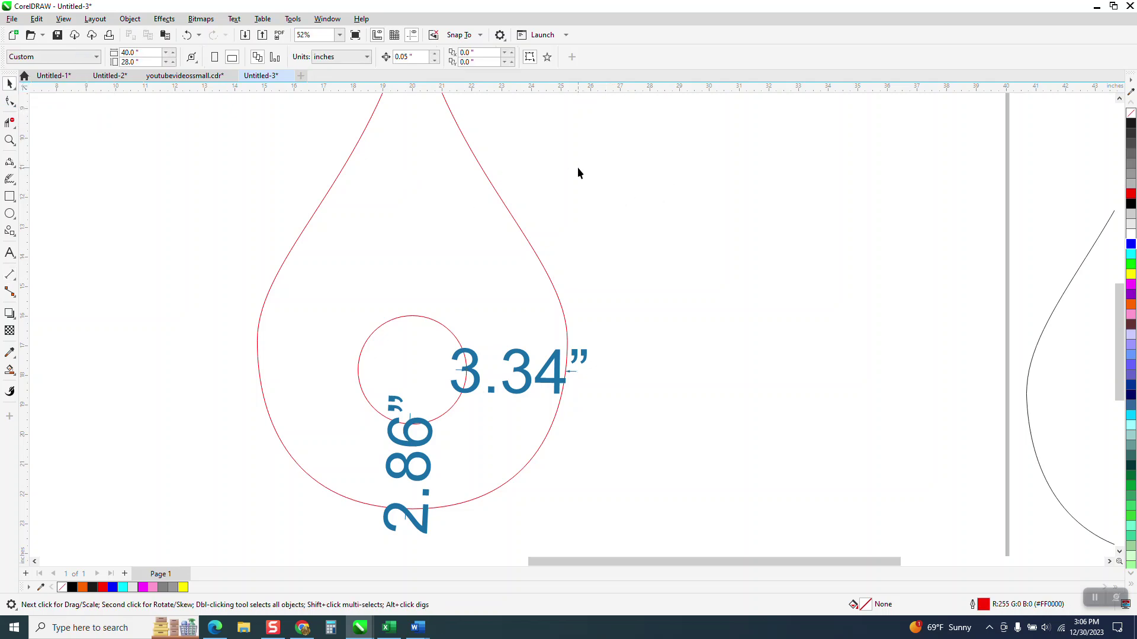
{"action": "left_click", "coordinate": [445, 333]}
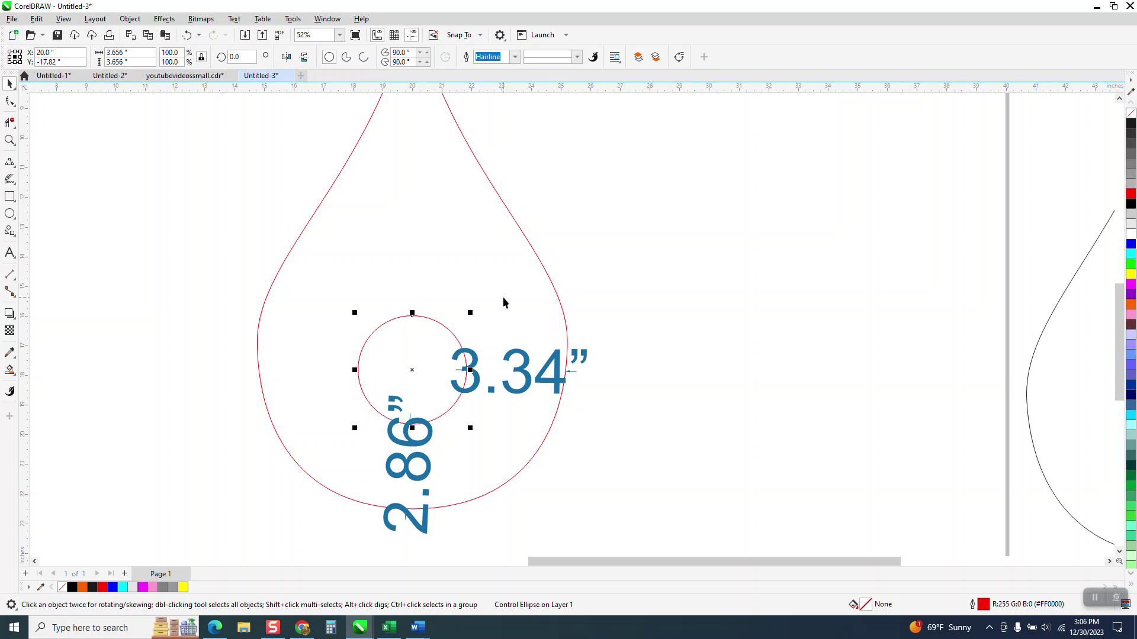
{"action": "key", "text": "Up"}
{"action": "key", "text": "Up"}
{"action": "key", "text": "Up"}
{"action": "key", "text": "Up"}
{"action": "key", "text": "Up"}
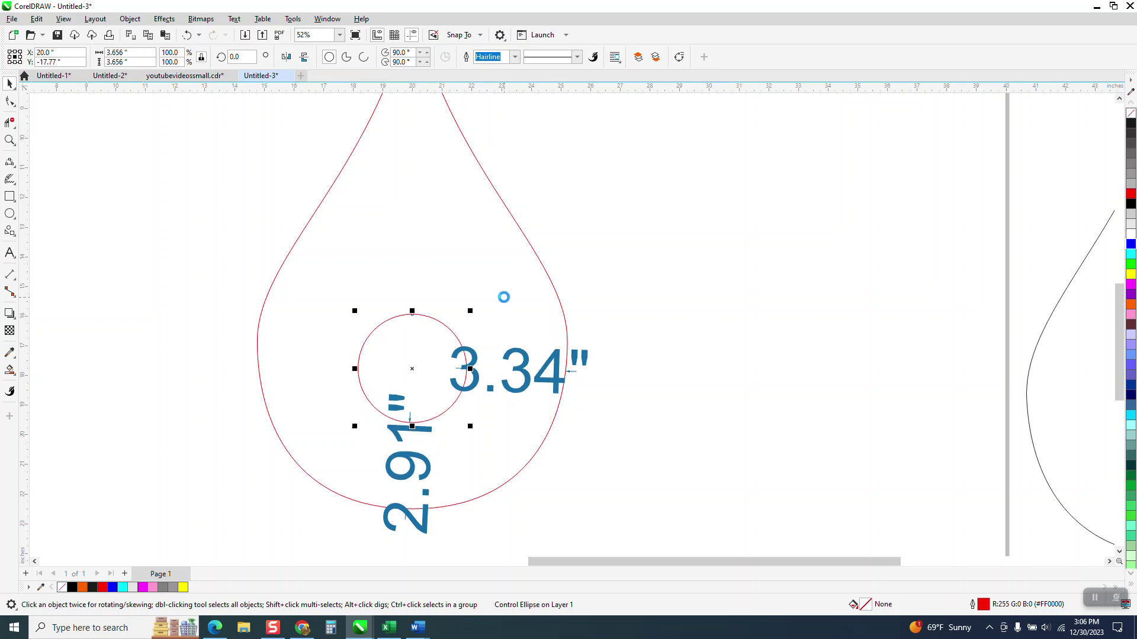
{"action": "key", "text": "Up"}
{"action": "key", "text": "Up"}
{"action": "key", "text": "Up"}
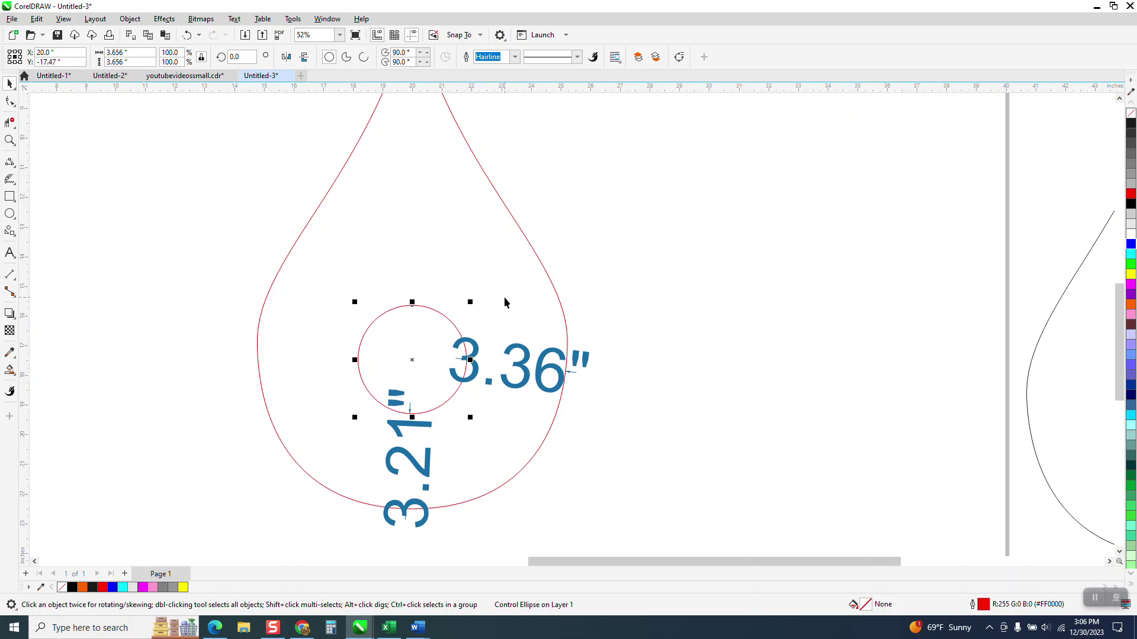
{"action": "key", "text": "Up"}
{"action": "key", "text": "Up"}
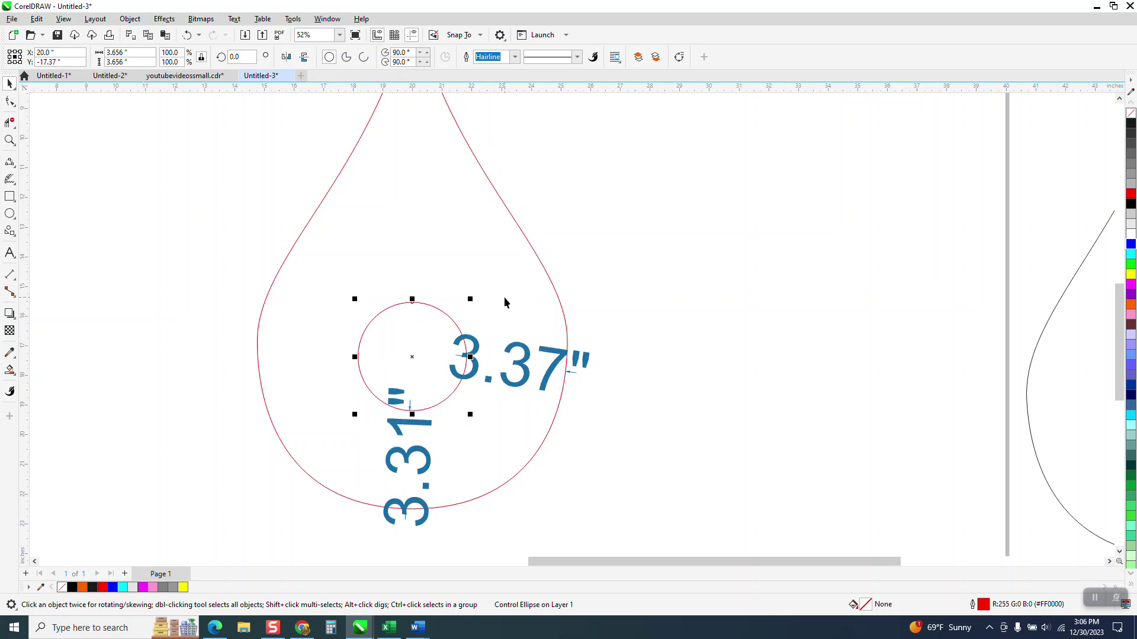
{"action": "key", "text": "Down"}
Step: Delete the 3.37" and 3.31" dimension measurements
{"action": "left_click", "coordinate": [577, 370]}
{"action": "key", "text": "Delete"}
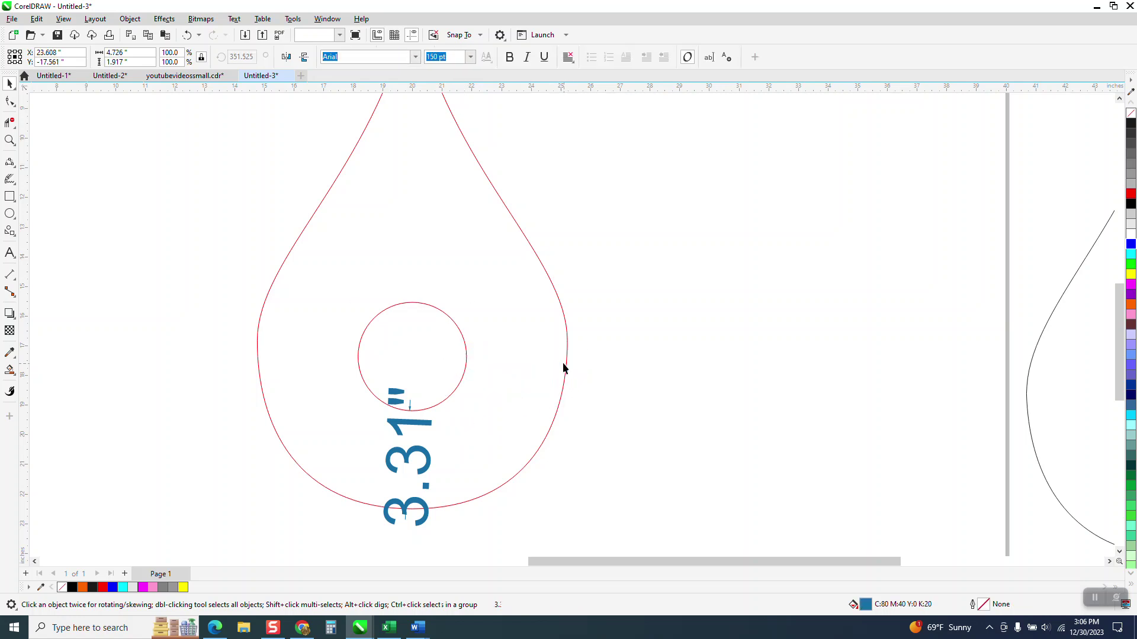
{"action": "left_click", "coordinate": [430, 428]}
{"action": "key", "text": "Delete"}
Step: Delete the red teardrop and bring the cyan drop bitmap onto the page
{"action": "scroll", "coordinate": [437, 432], "scroll_direction": "down", "scroll_amount": 4}
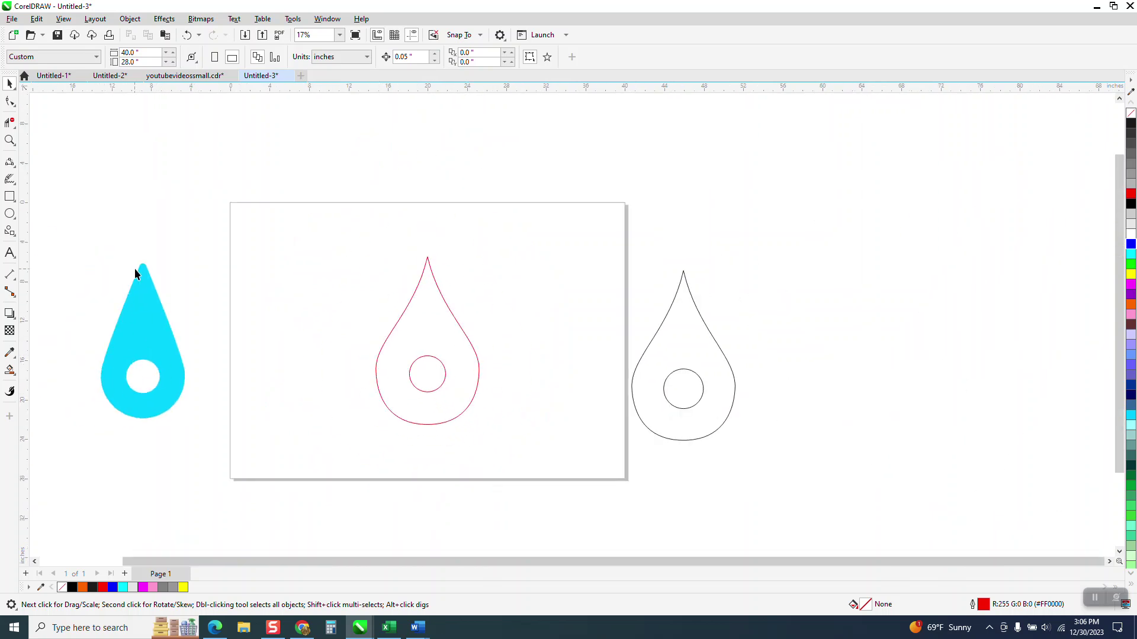
{"action": "left_click_drag", "start_coordinate": [406, 359], "coordinate": [517, 455]}
{"action": "key", "text": "Delete"}
{"action": "scroll", "coordinate": [277, 343], "scroll_direction": "down", "scroll_amount": 2}
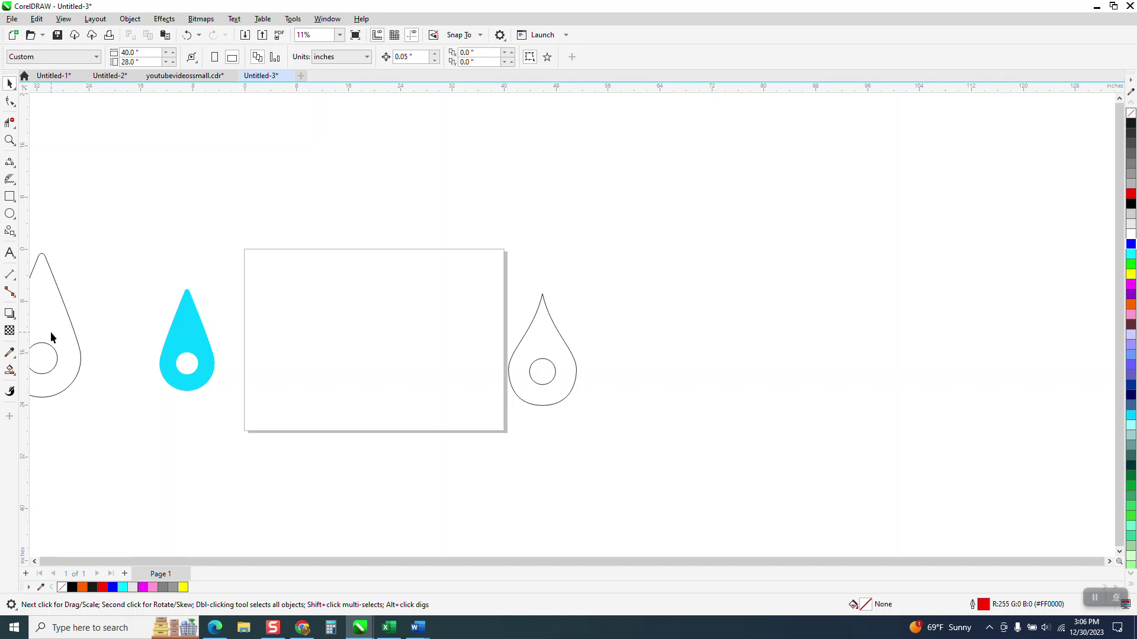
{"action": "key", "text": "ctrl+v"}
{"action": "left_click_drag", "start_coordinate": [264, 347], "coordinate": [273, 346]}
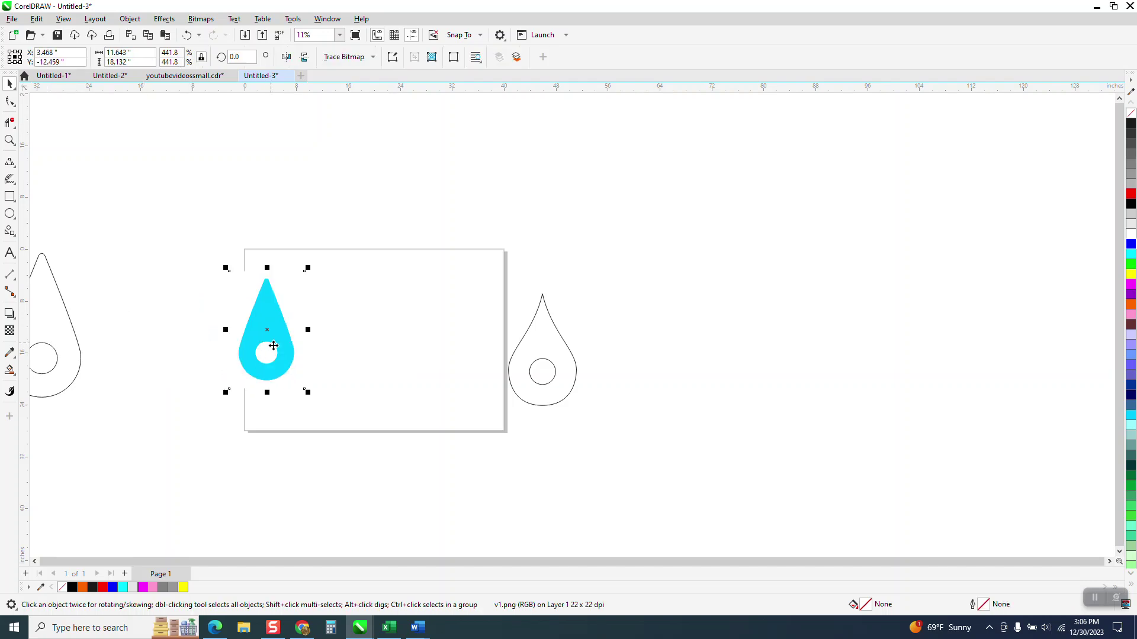
{"action": "left_click", "coordinate": [10, 140]}
{"action": "left_click_drag", "start_coordinate": [198, 254], "coordinate": [320, 394]}
{"action": "scroll", "coordinate": [56, 305], "scroll_direction": "down", "scroll_amount": 1}
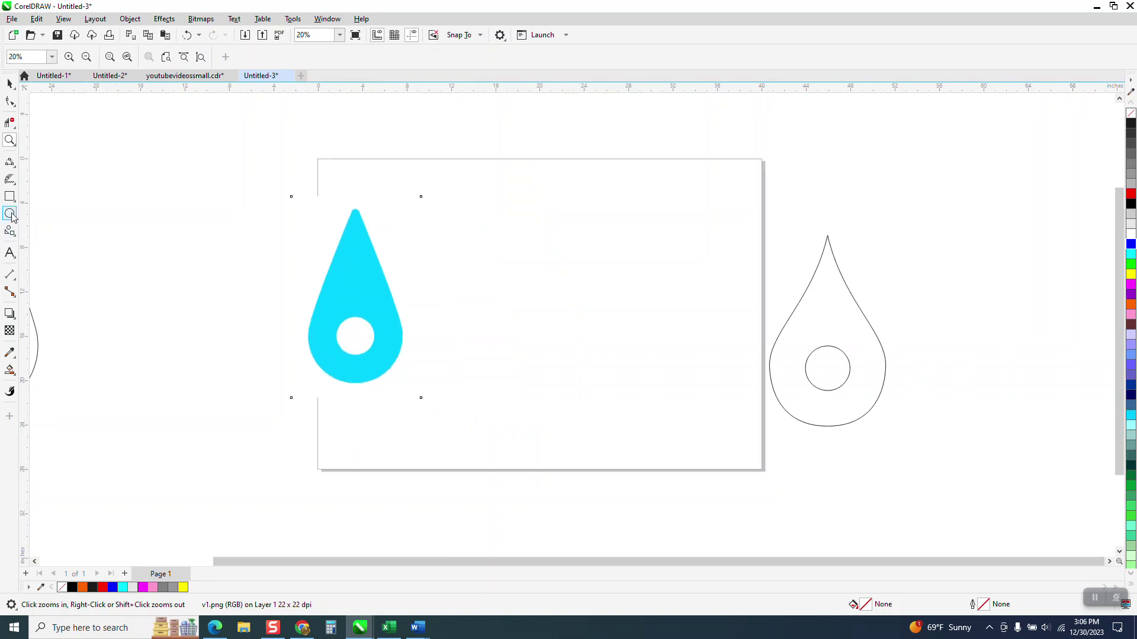
Step: Draw a 13.658" circle with a 4.24" concentric copy, then shift the cyan drop left
{"action": "left_click", "coordinate": [9, 214]}
{"action": "left_click_drag", "start_coordinate": [651, 289], "coordinate": [560, 407]}
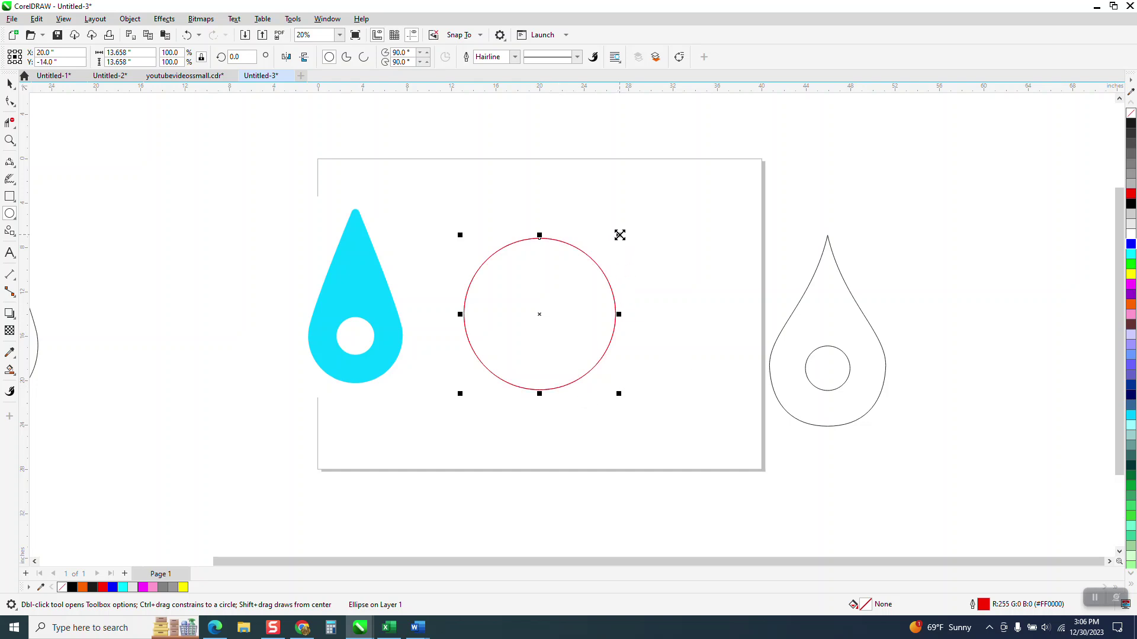
{"action": "left_click_drag", "start_coordinate": [619, 235], "coordinate": [583, 287]}
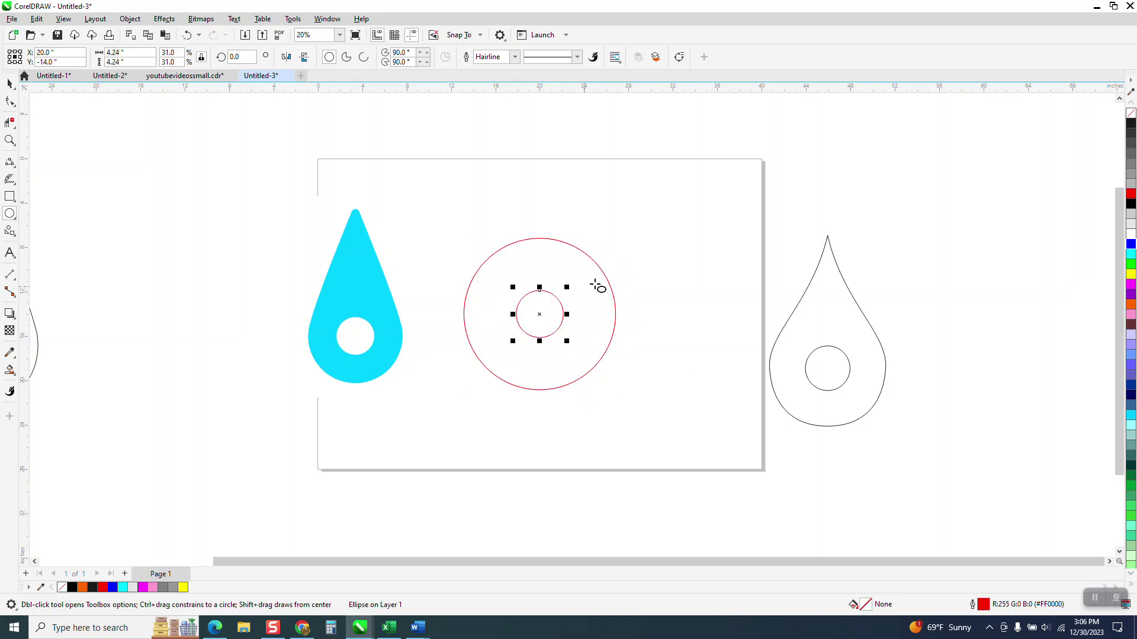
{"action": "scroll", "coordinate": [482, 354], "scroll_direction": "down", "scroll_amount": 1}
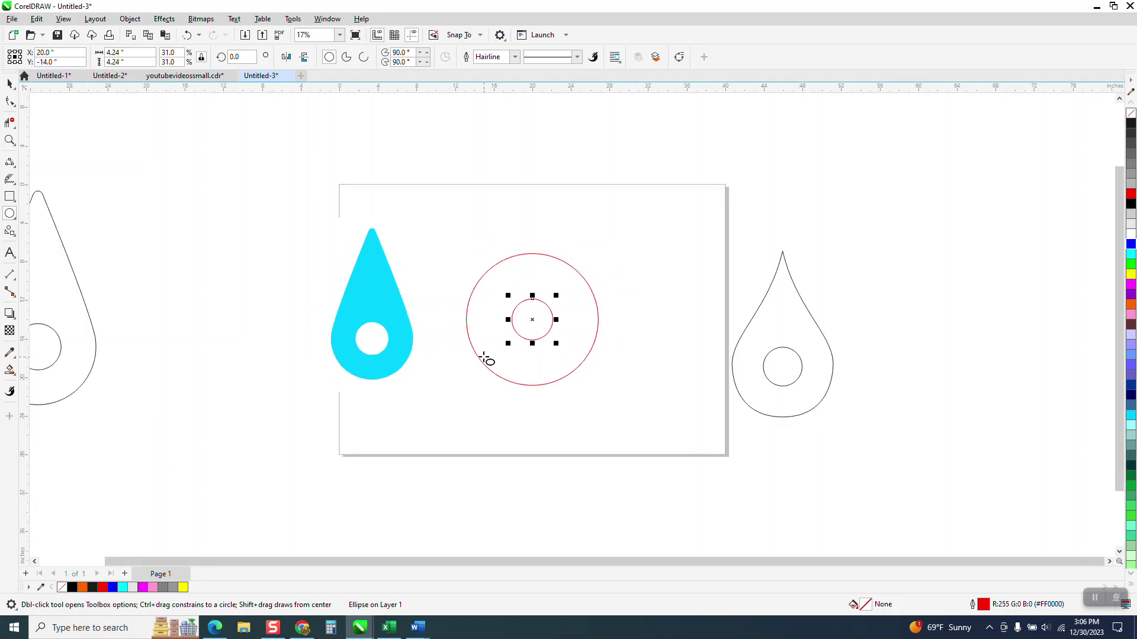
{"action": "left_click", "coordinate": [10, 83]}
{"action": "left_click_drag", "start_coordinate": [466, 231], "coordinate": [662, 435]}
{"action": "scroll", "coordinate": [662, 415], "scroll_direction": "down", "scroll_amount": 1}
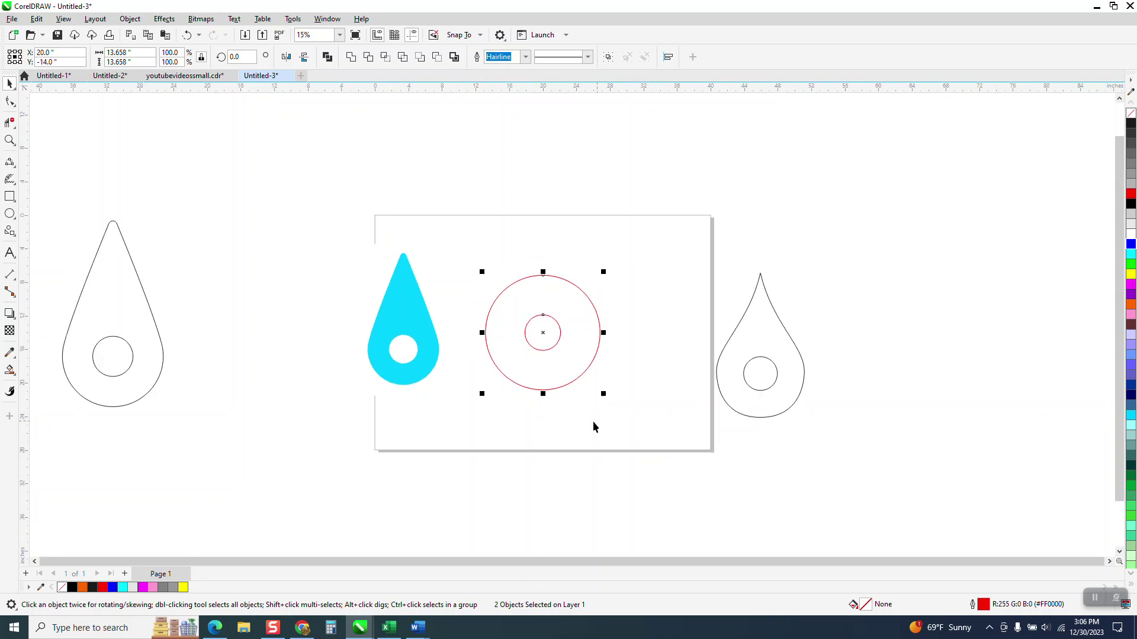
{"action": "left_click_drag", "start_coordinate": [413, 325], "coordinate": [375, 321]}
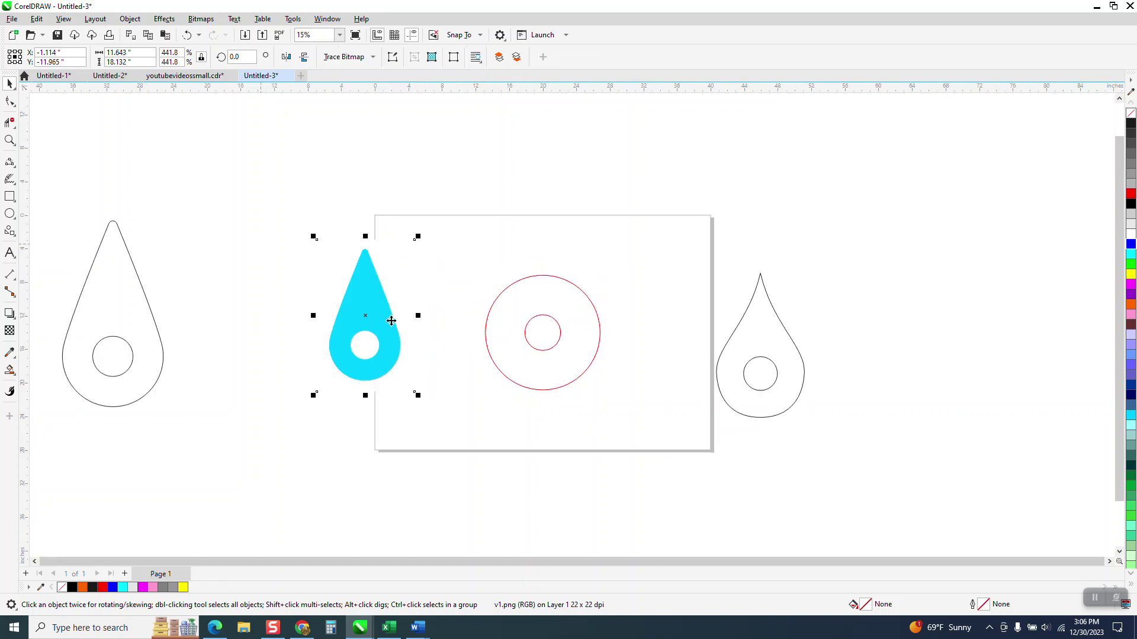
Step: Draw a centred vertical 2-point line through the circles, extending it above the page
{"action": "left_click", "coordinate": [10, 166]}
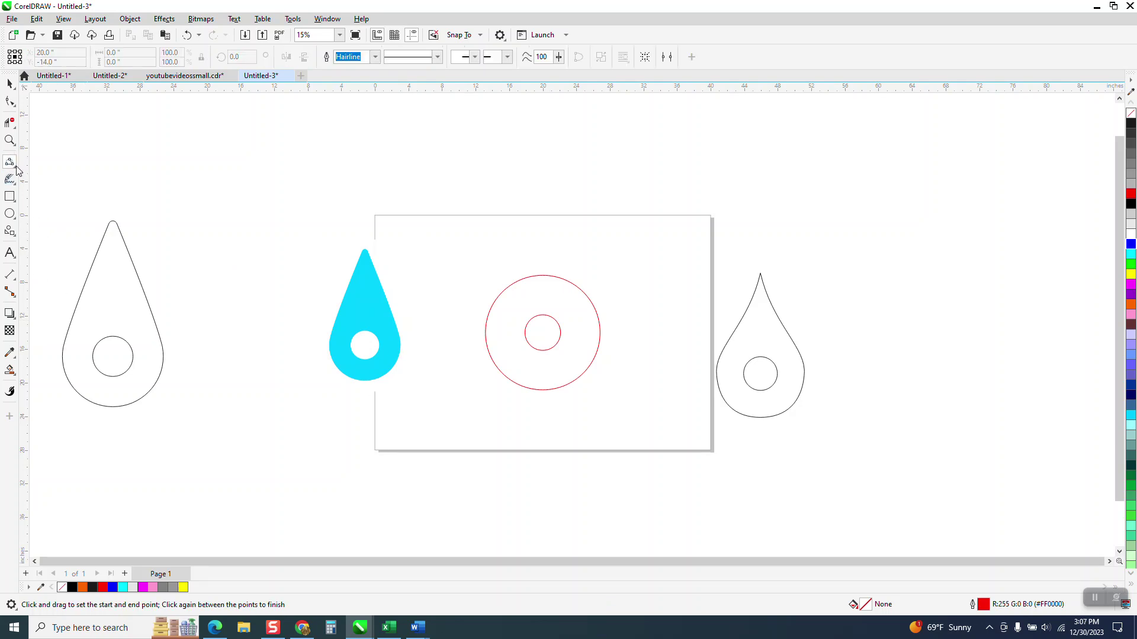
{"action": "left_click", "coordinate": [16, 170]}
{"action": "left_click", "coordinate": [59, 179]}
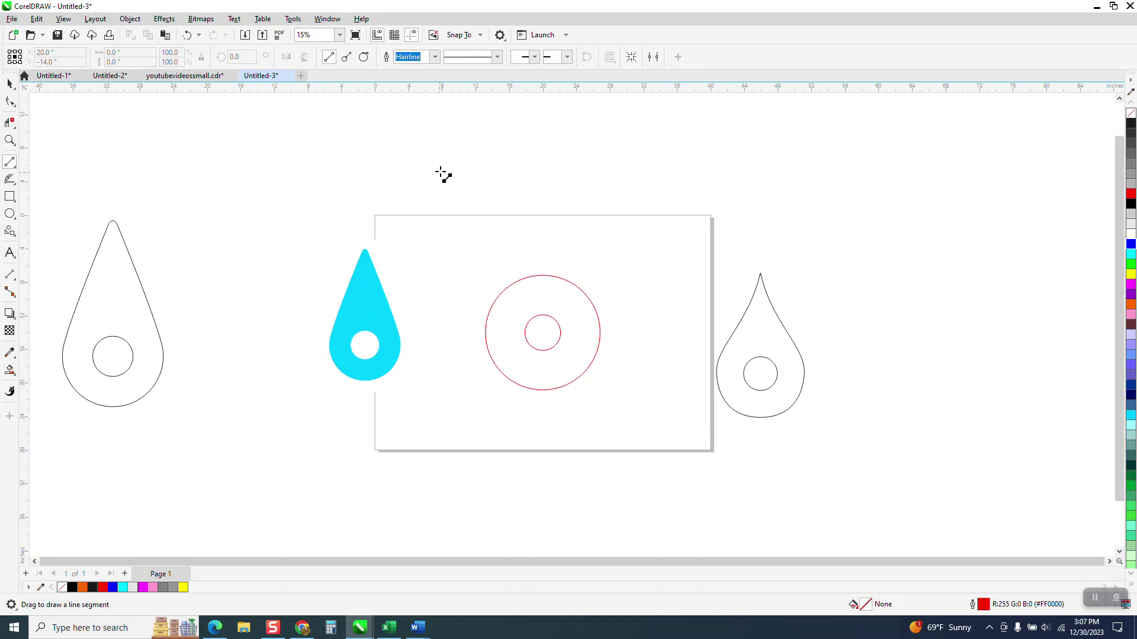
{"action": "left_click_drag", "start_coordinate": [445, 160], "coordinate": [445, 465]}
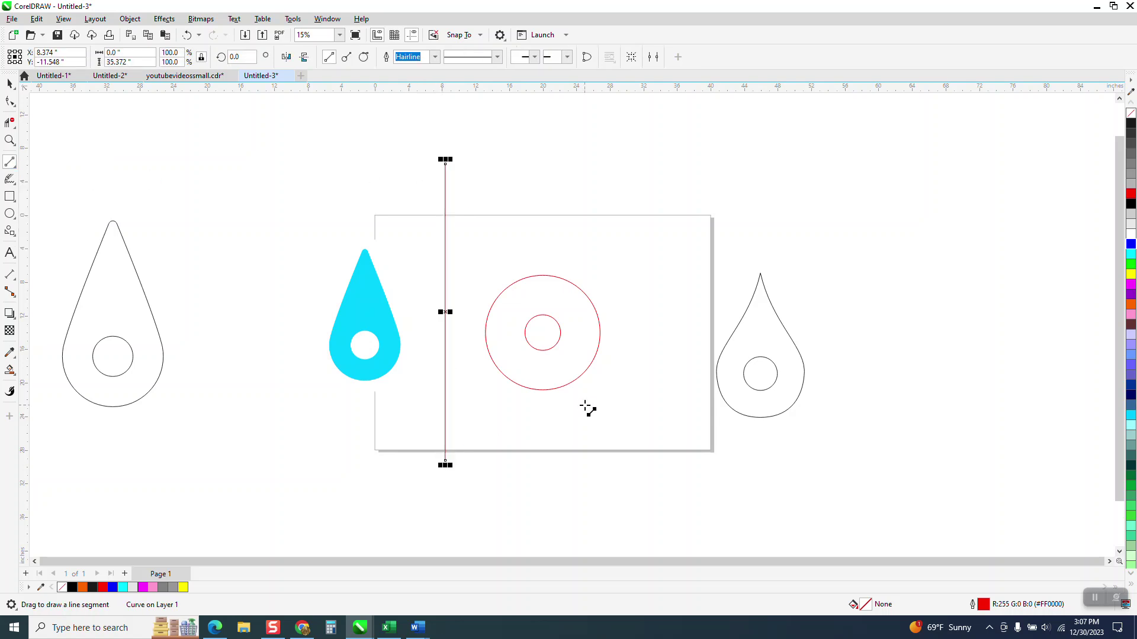
{"action": "key", "text": "p"}
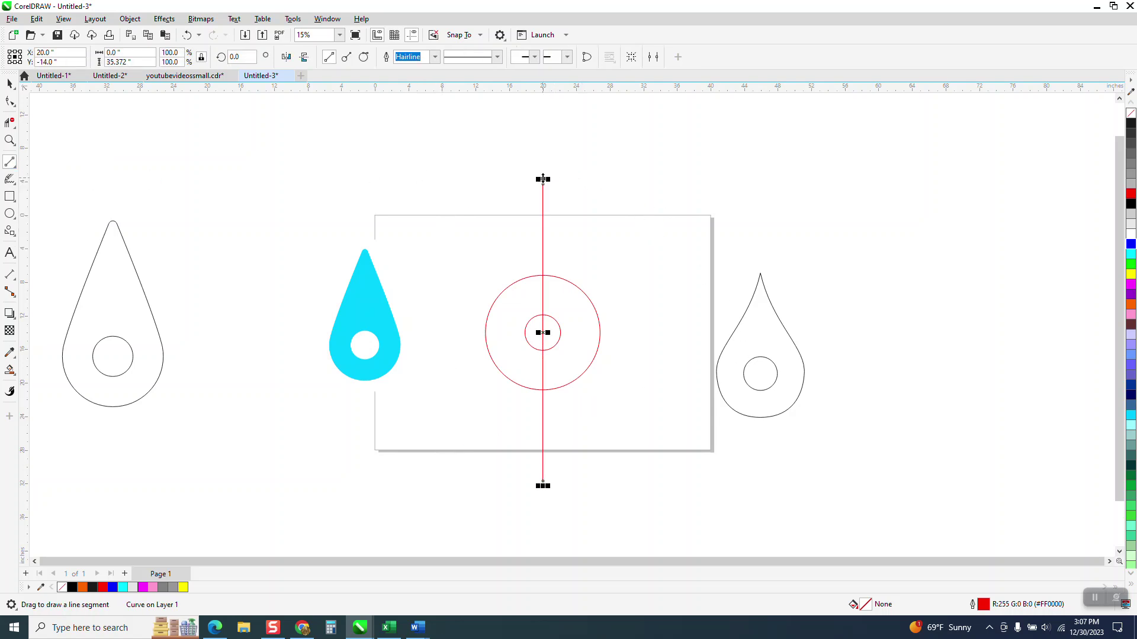
{"action": "left_click_drag", "start_coordinate": [543, 180], "coordinate": [543, 136]}
Step: Move the cyan drop off the page to the left
{"action": "left_click", "coordinate": [10, 83]}
{"action": "key", "text": "ctrl+v"}
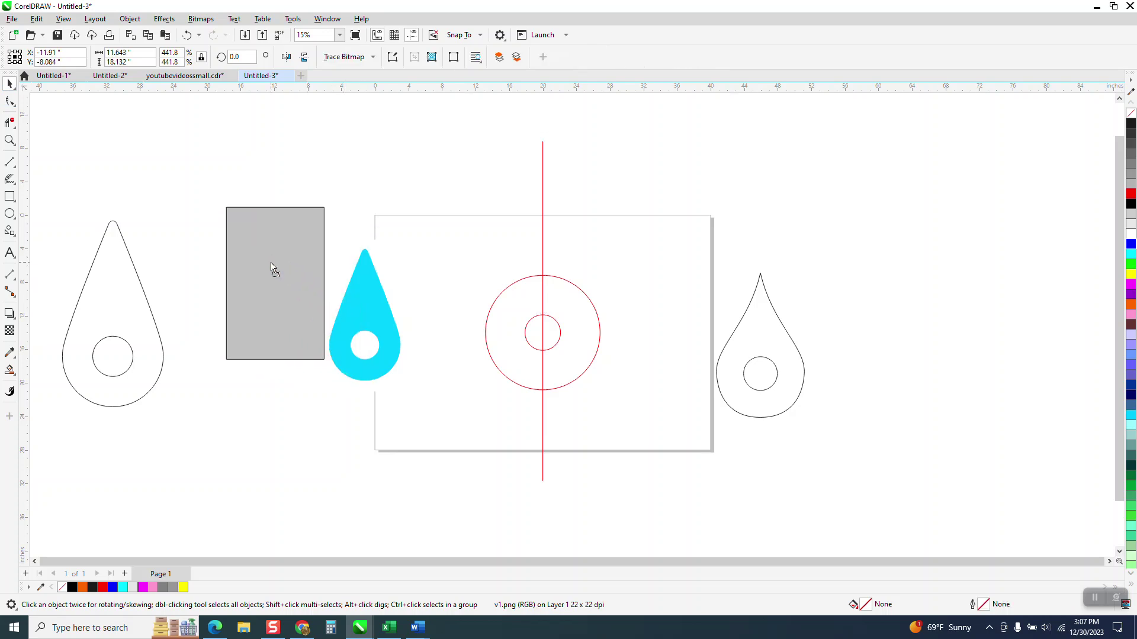
{"action": "left_click_drag", "start_coordinate": [271, 267], "coordinate": [235, 320]}
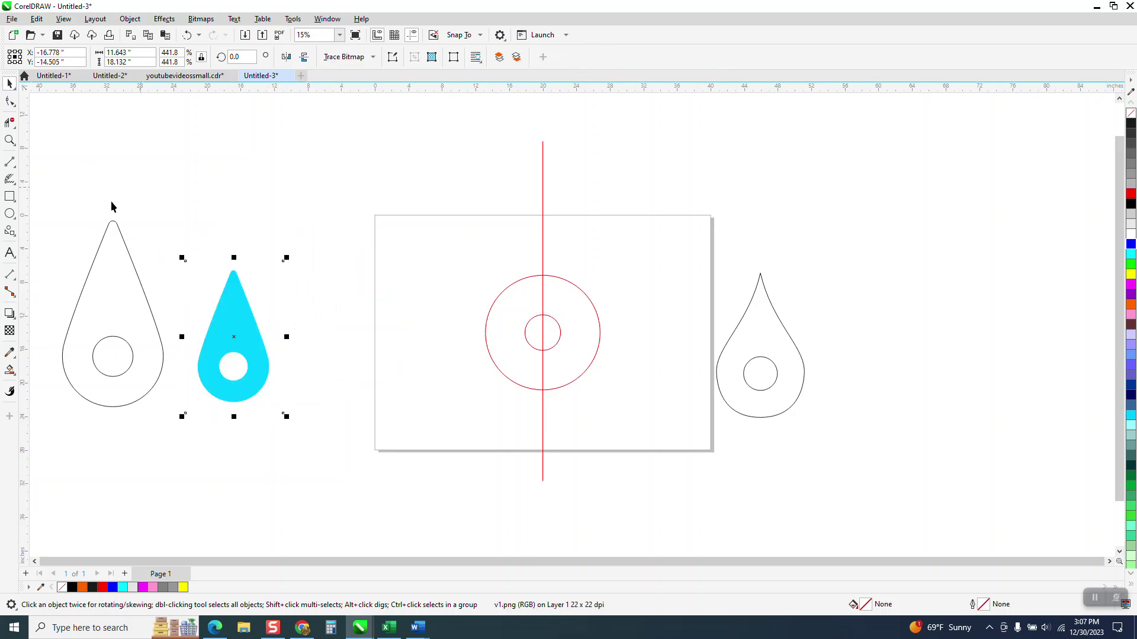
Step: Draw a small tip circle and centre it on the page's vertical axis
{"action": "left_click", "coordinate": [10, 213]}
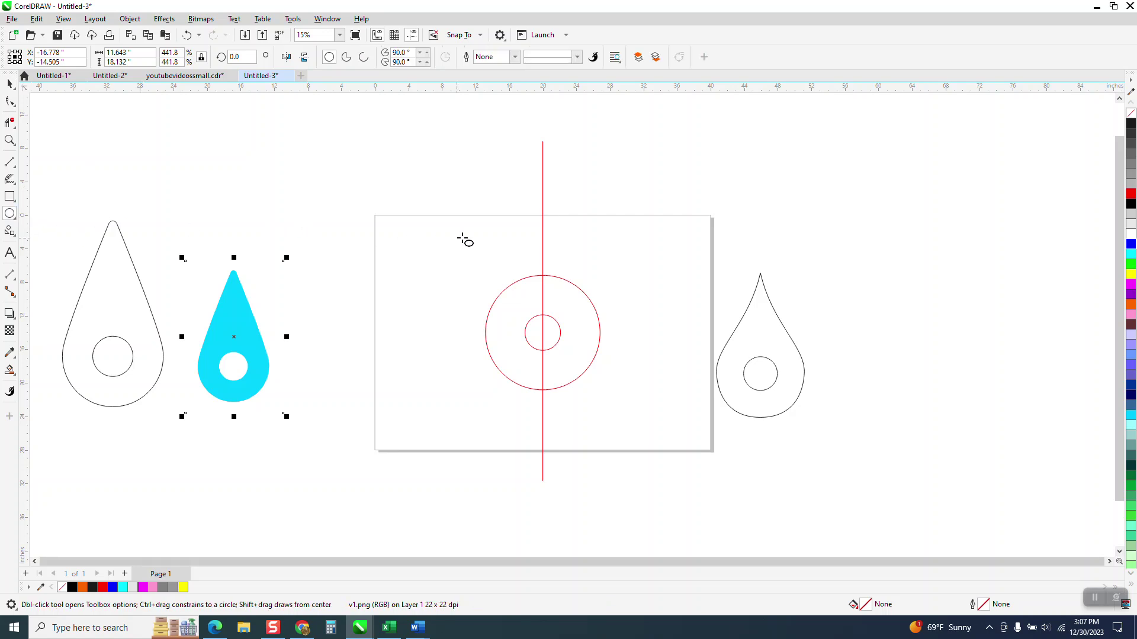
{"action": "left_click_drag", "start_coordinate": [456, 235], "coordinate": [466, 244]}
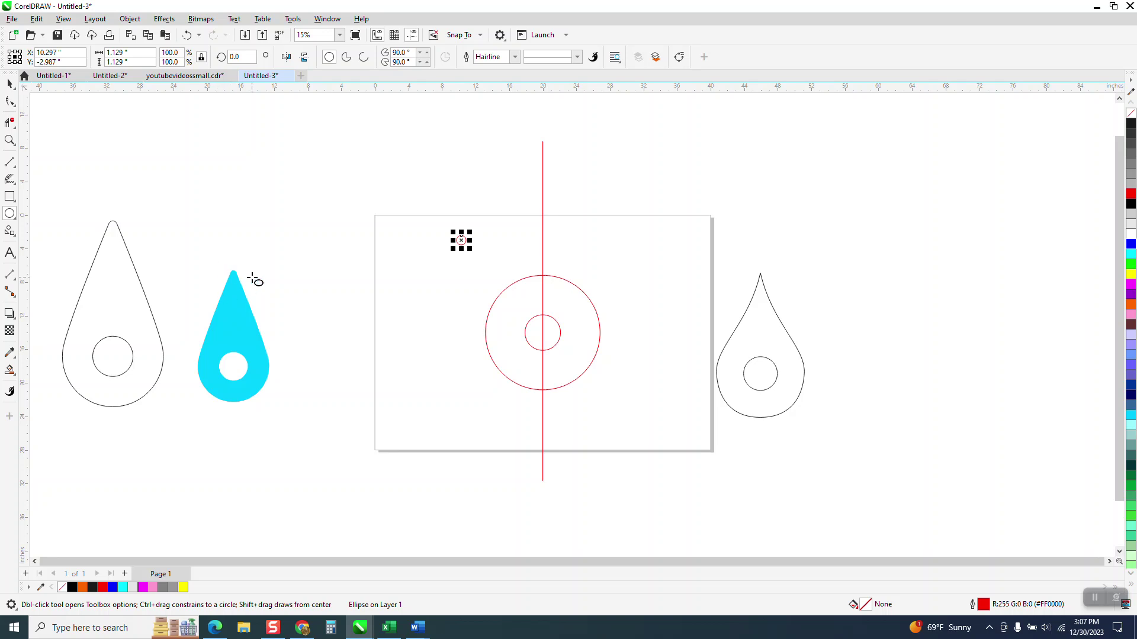
{"action": "left_click", "coordinate": [10, 84]}
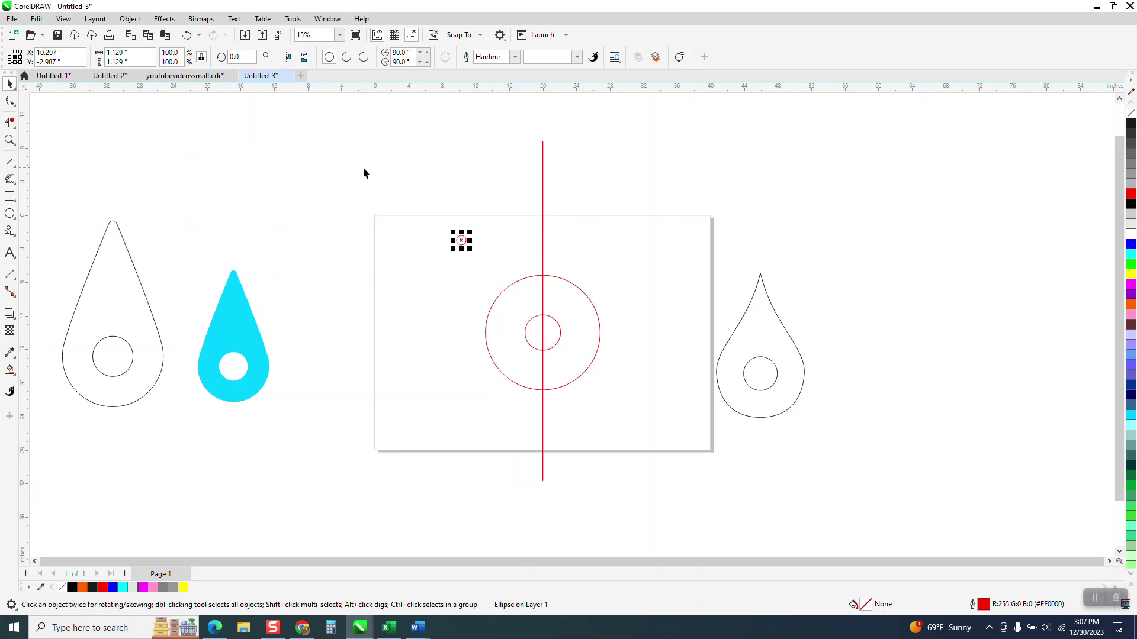
{"action": "key", "text": "p"}
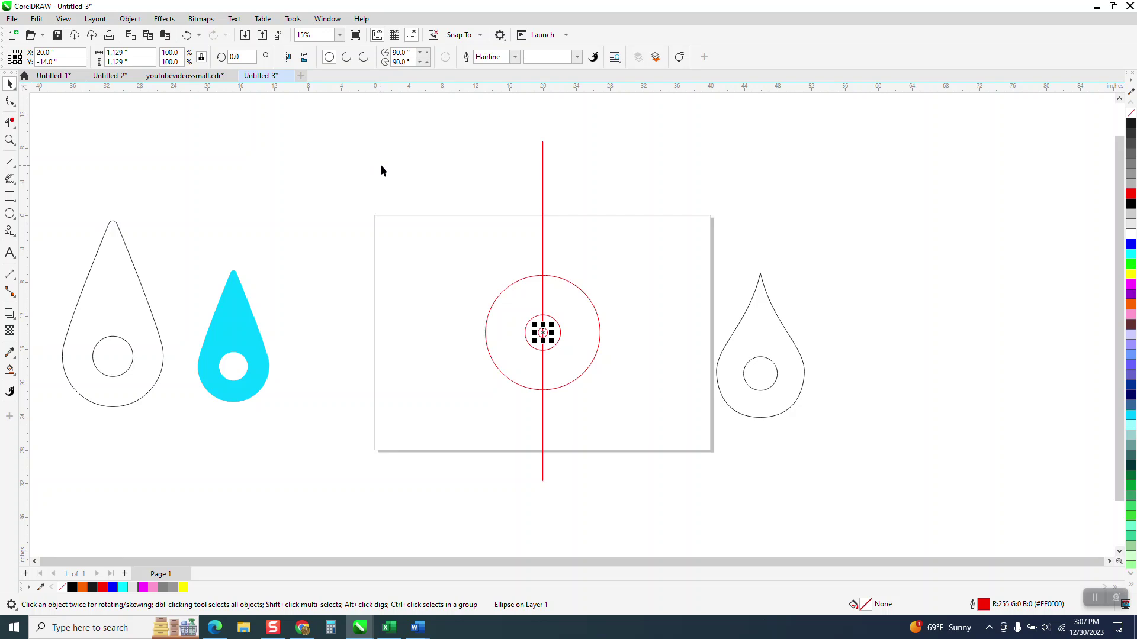
Step: Delete the vertical line alone, undoing an accidental deletion of the small circle
{"action": "left_click", "coordinate": [543, 203], "text": "shift"}
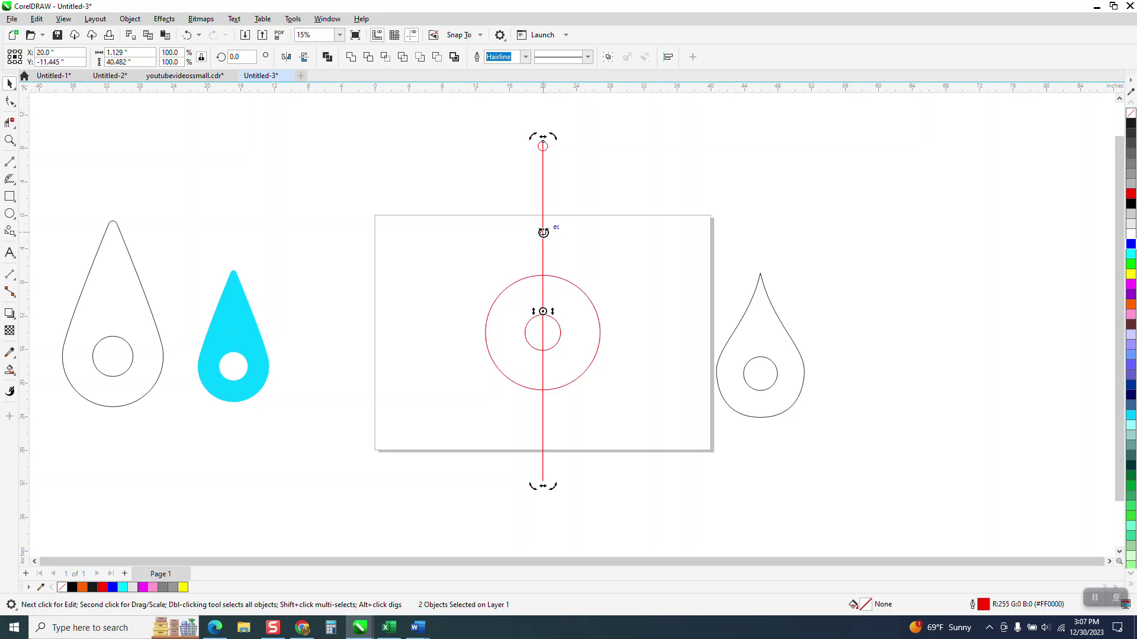
{"action": "key", "text": "Delete"}
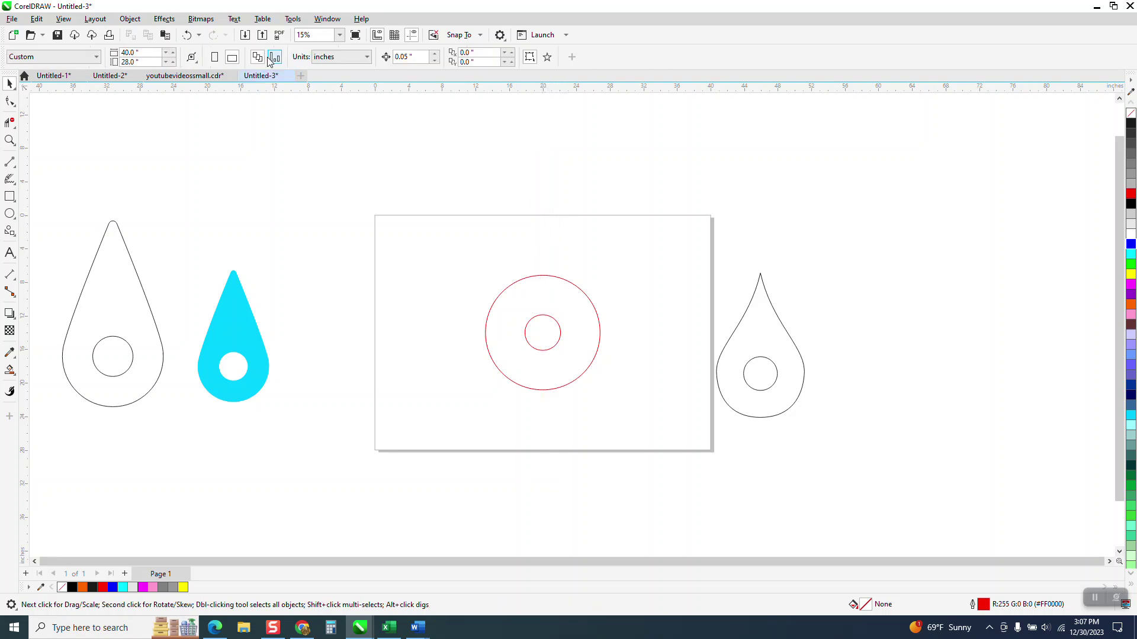
{"action": "left_click", "coordinate": [188, 35]}
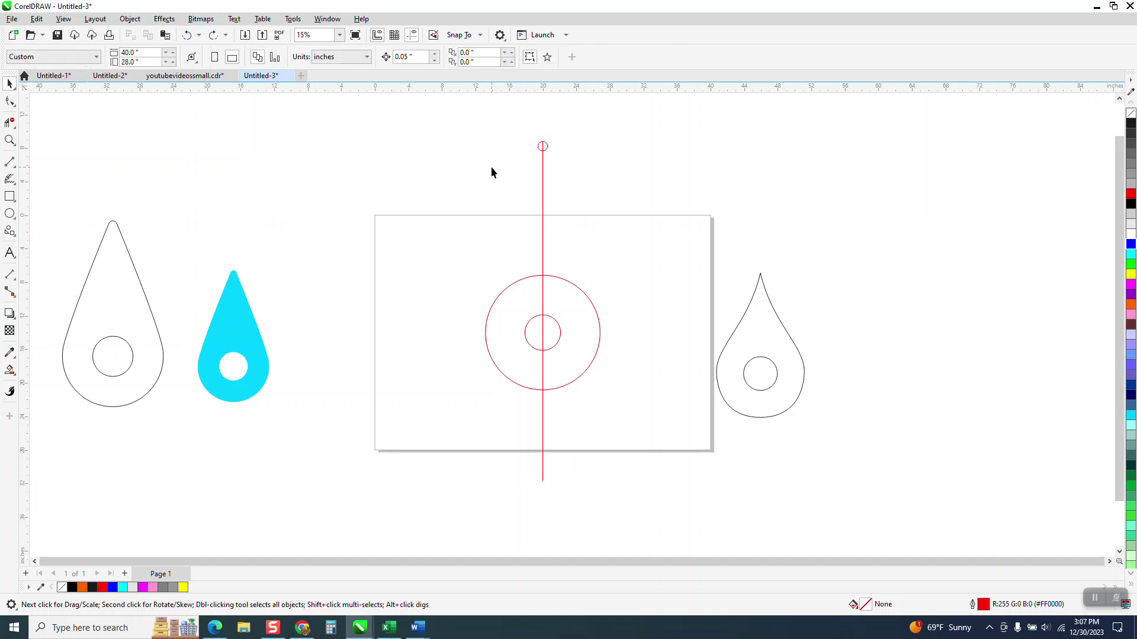
{"action": "left_click", "coordinate": [541, 186]}
{"action": "key", "text": "Delete"}
{"action": "left_click", "coordinate": [15, 187]}
Step: Draw a three-point curve from the large circle's left side up to the small circle
{"action": "left_click", "coordinate": [16, 168]}
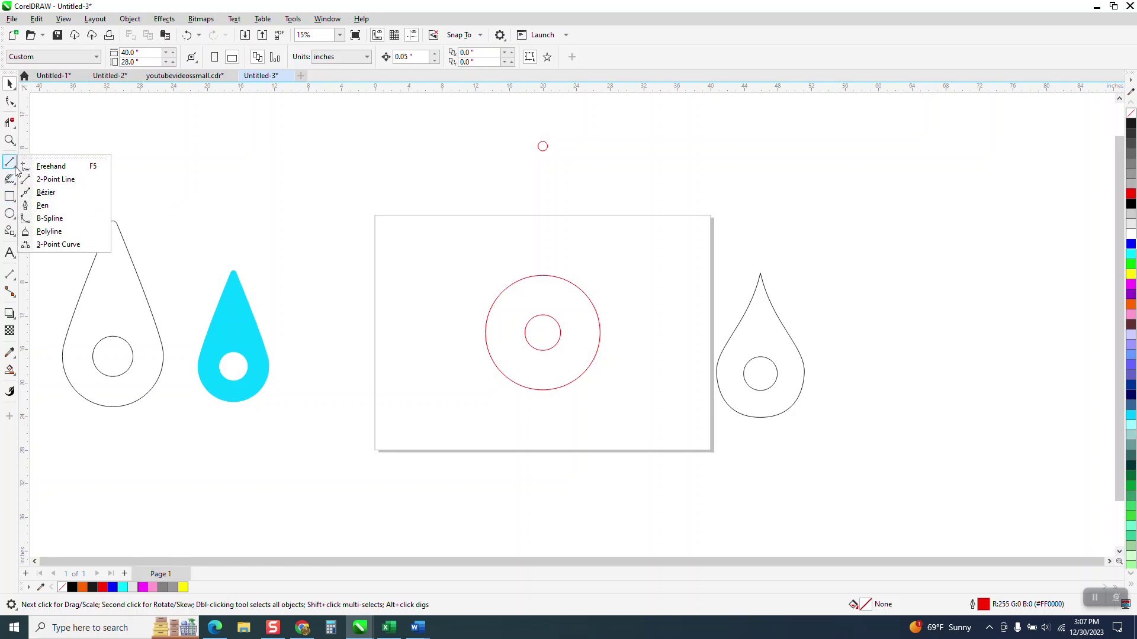
{"action": "left_click", "coordinate": [15, 180]}
{"action": "left_click", "coordinate": [15, 167]}
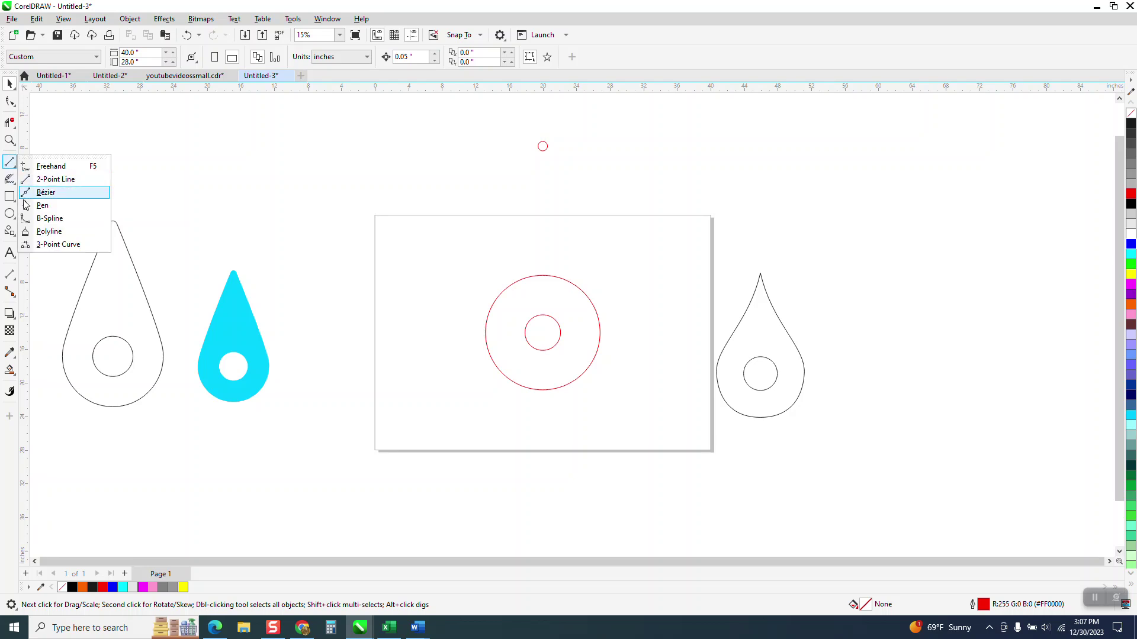
{"action": "left_click", "coordinate": [37, 246]}
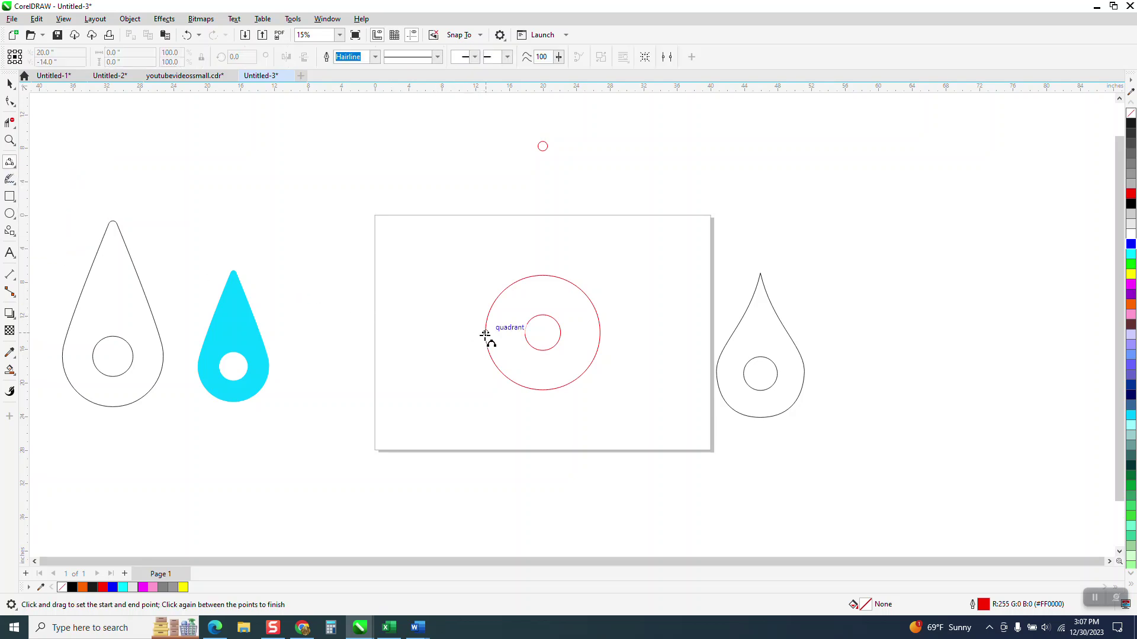
{"action": "left_click_drag", "start_coordinate": [487, 334], "coordinate": [536, 147]}
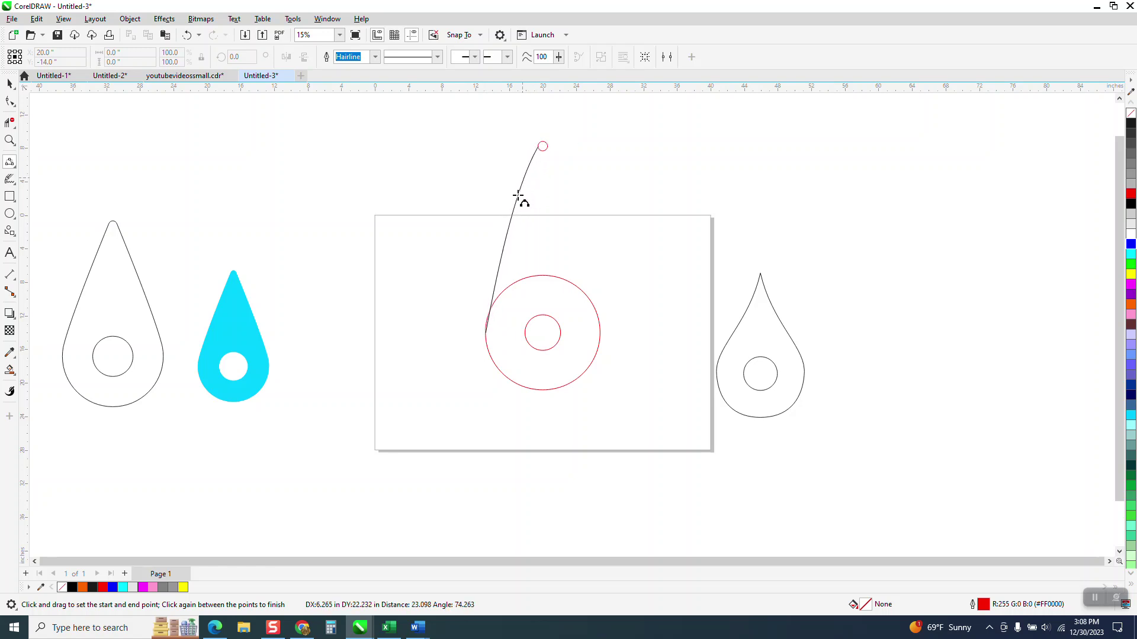
{"action": "left_click", "coordinate": [494, 287]}
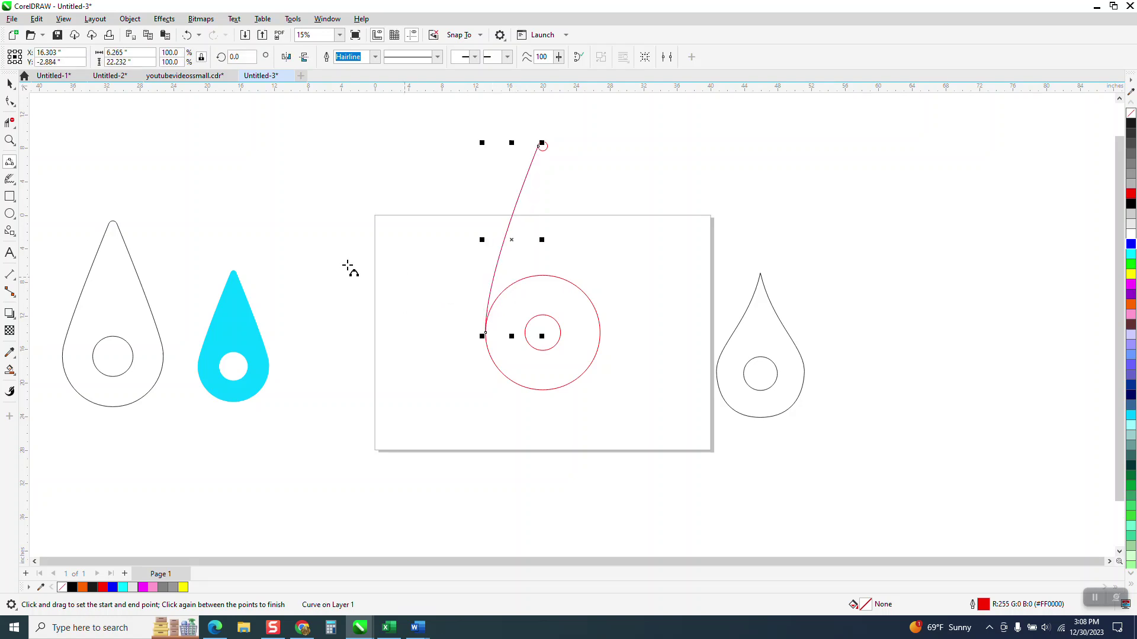
Step: Snap the curve's top node onto the small circle and bend the segment gently
{"action": "left_click", "coordinate": [10, 141]}
{"action": "left_click_drag", "start_coordinate": [464, 296], "coordinate": [536, 364]}
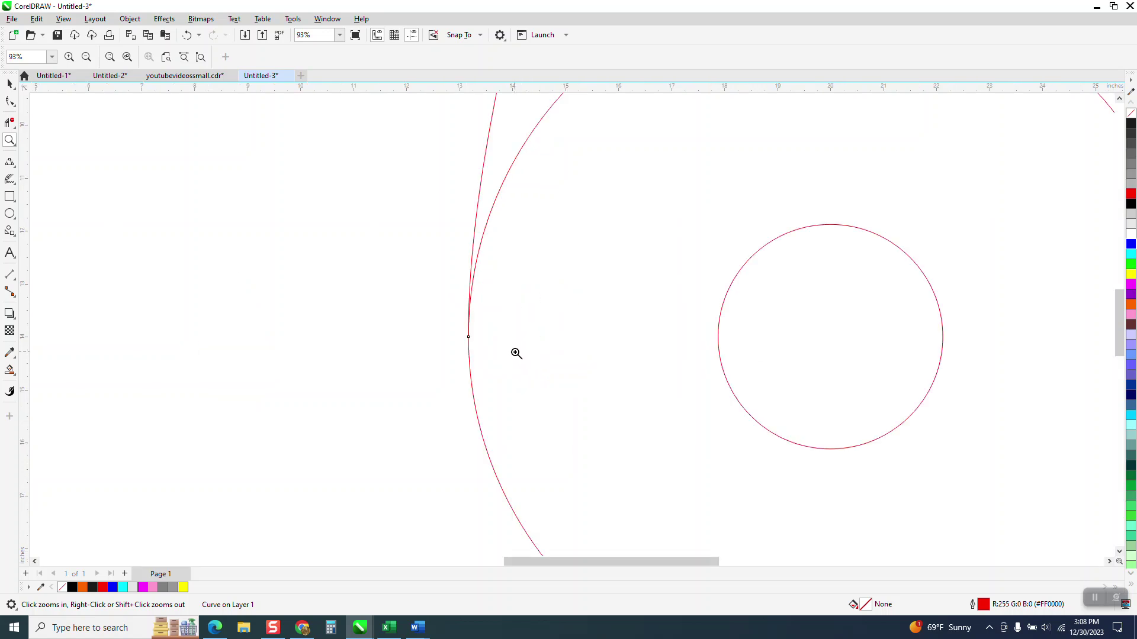
{"action": "scroll", "coordinate": [413, 377], "scroll_direction": "down", "scroll_amount": 2}
{"action": "scroll", "coordinate": [414, 377], "scroll_direction": "down", "scroll_amount": 2}
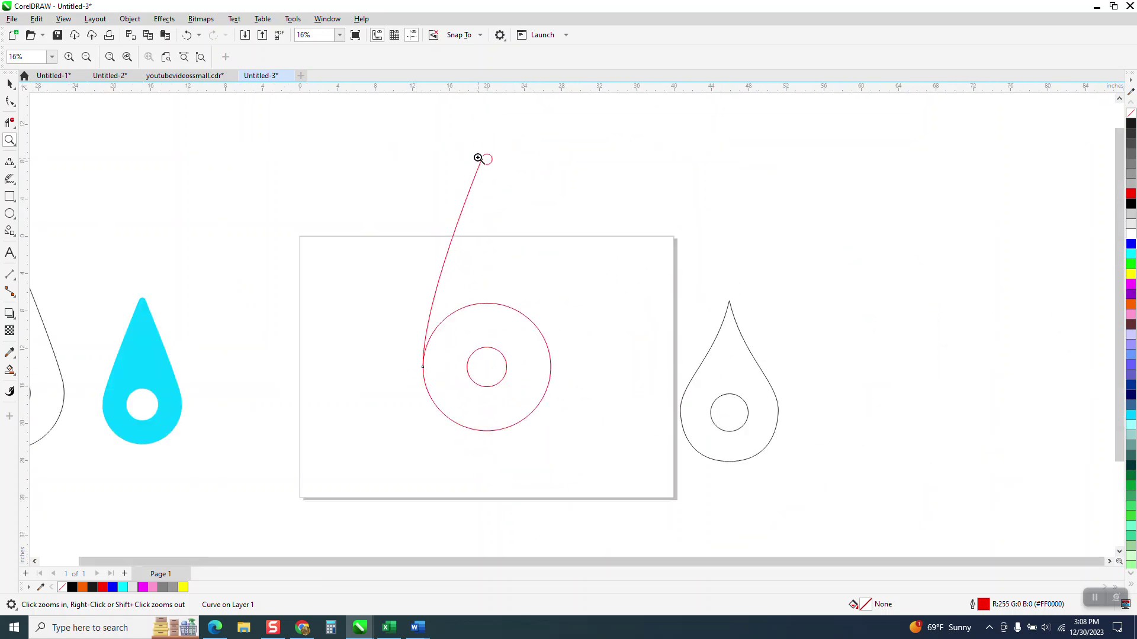
{"action": "left_click_drag", "start_coordinate": [482, 157], "coordinate": [534, 205]}
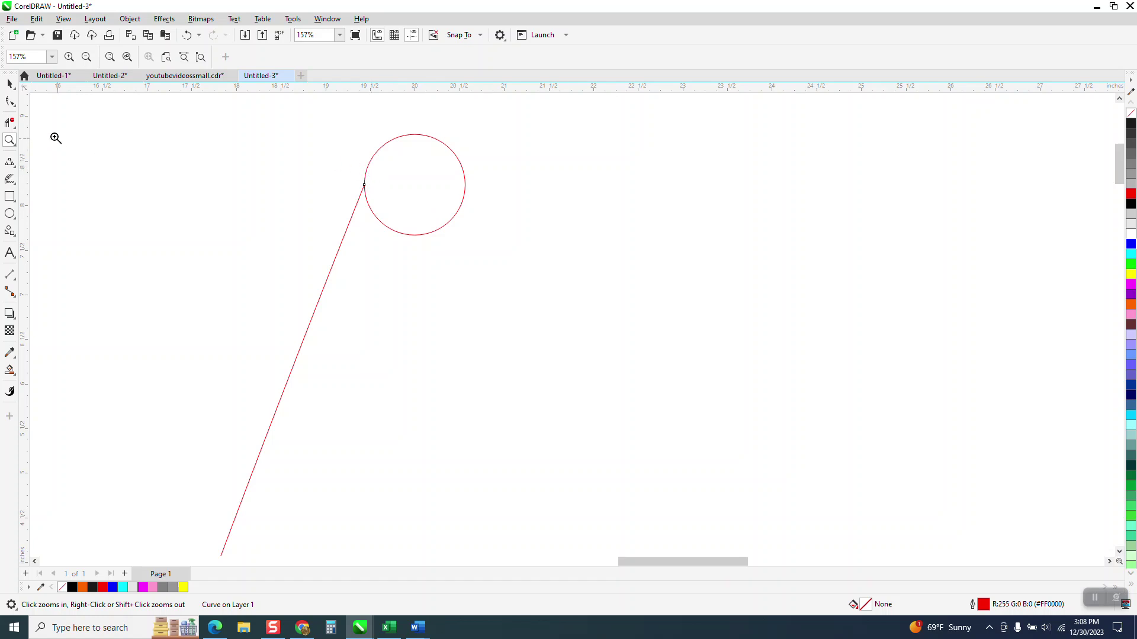
{"action": "left_click", "coordinate": [11, 102]}
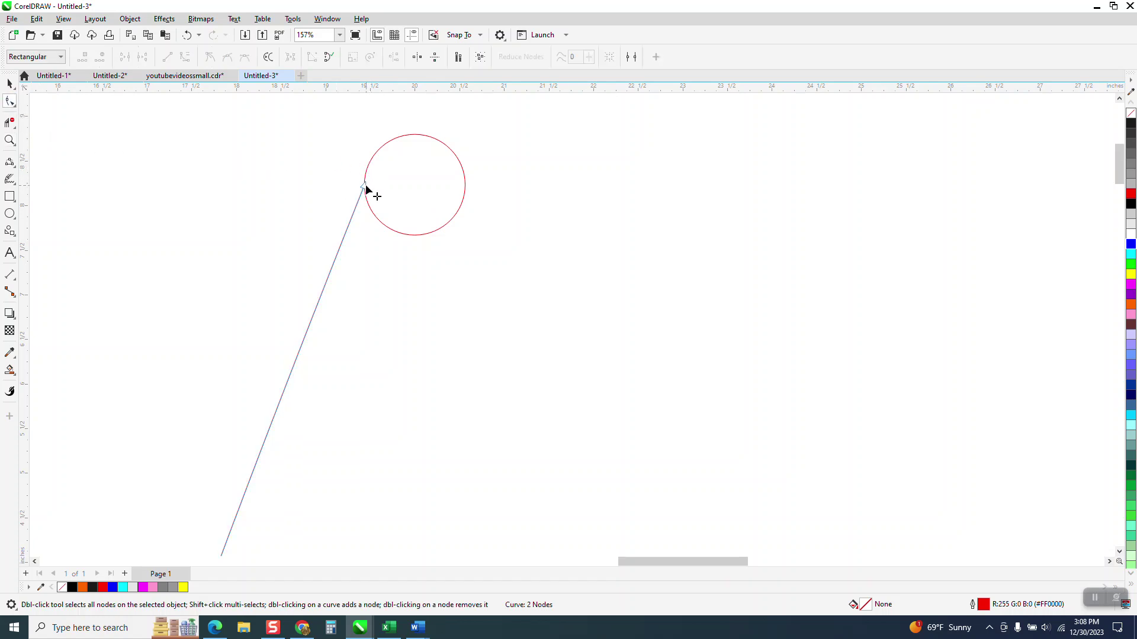
{"action": "left_click_drag", "start_coordinate": [363, 186], "coordinate": [367, 169]}
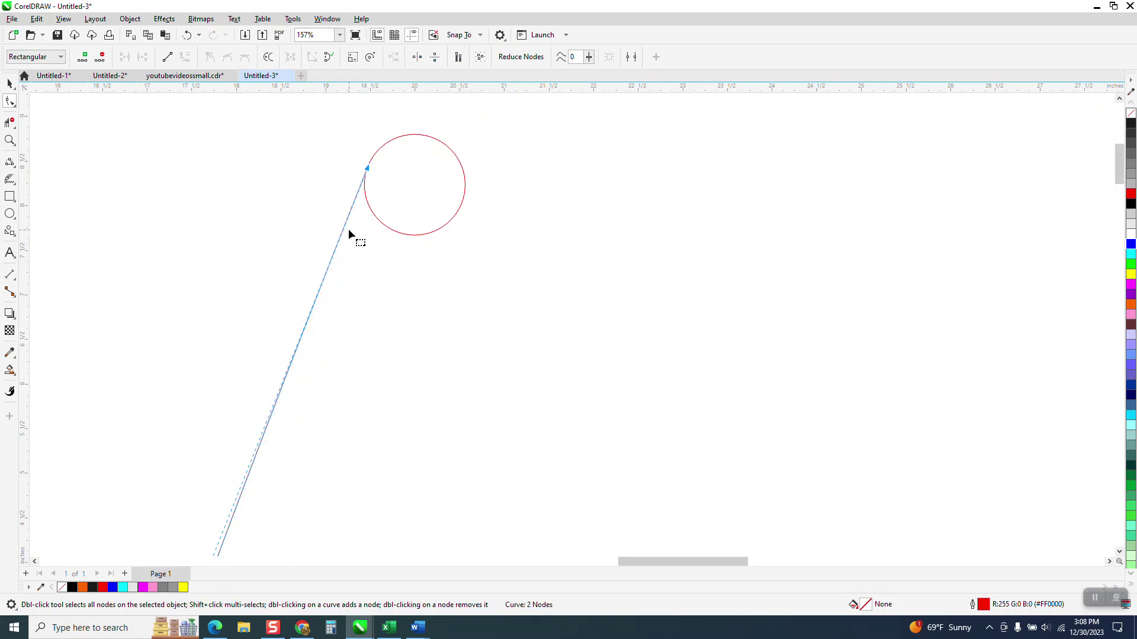
{"action": "scroll", "coordinate": [504, 187], "scroll_direction": "down", "scroll_amount": 5}
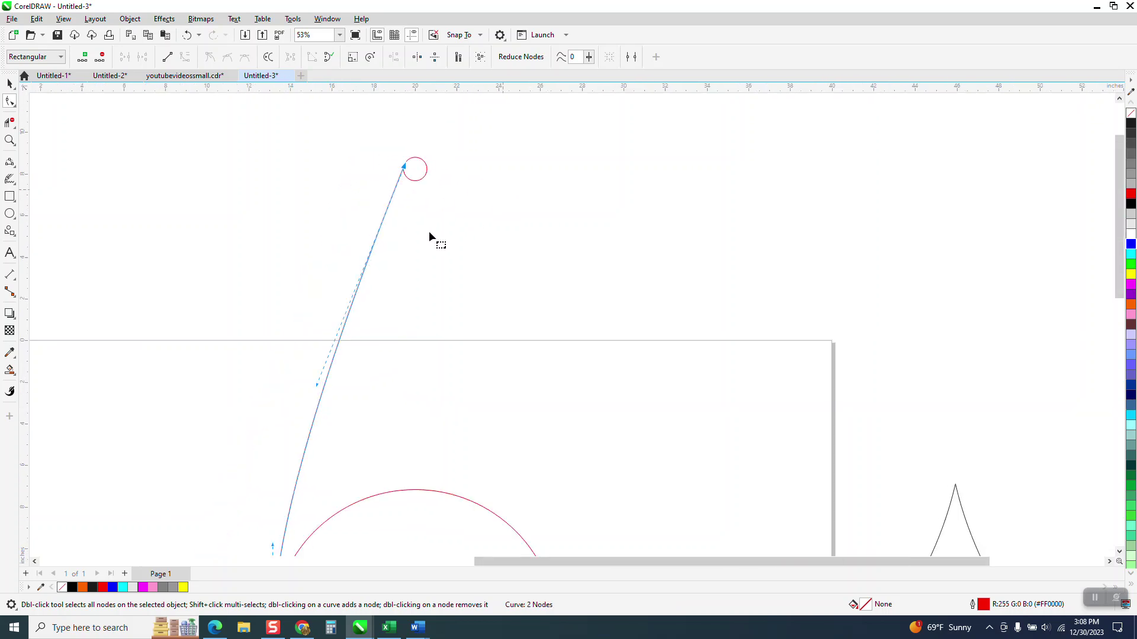
{"action": "scroll", "coordinate": [357, 269], "scroll_direction": "down", "scroll_amount": 2}
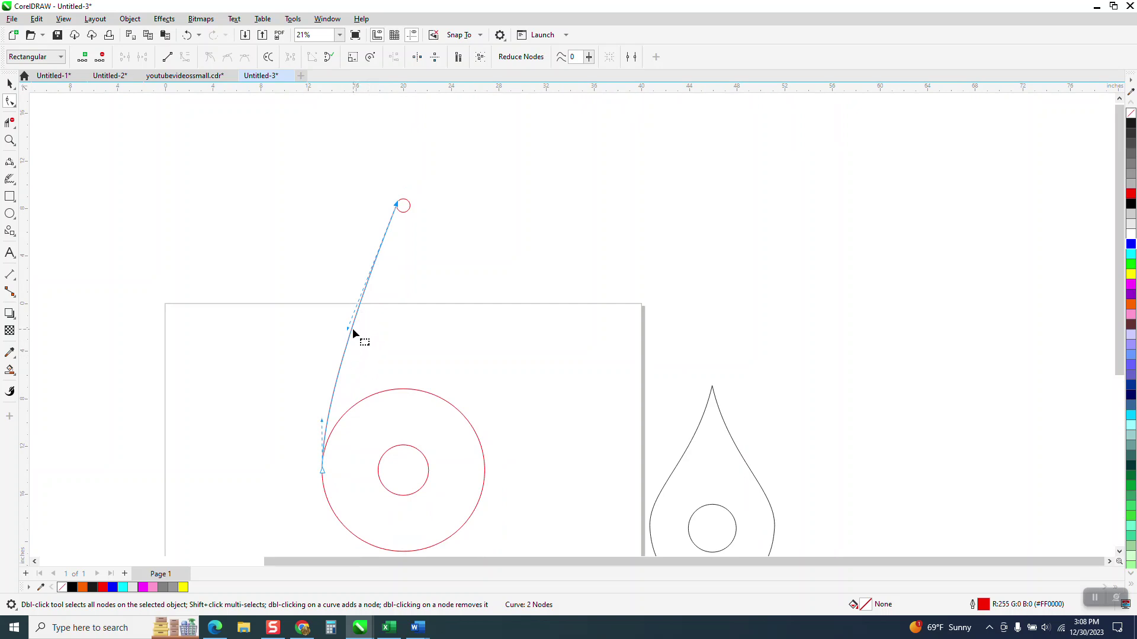
{"action": "left_click_drag", "start_coordinate": [353, 329], "coordinate": [354, 327]}
{"action": "scroll", "coordinate": [354, 286], "scroll_direction": "down", "scroll_amount": 1}
{"action": "left_click", "coordinate": [10, 83]}
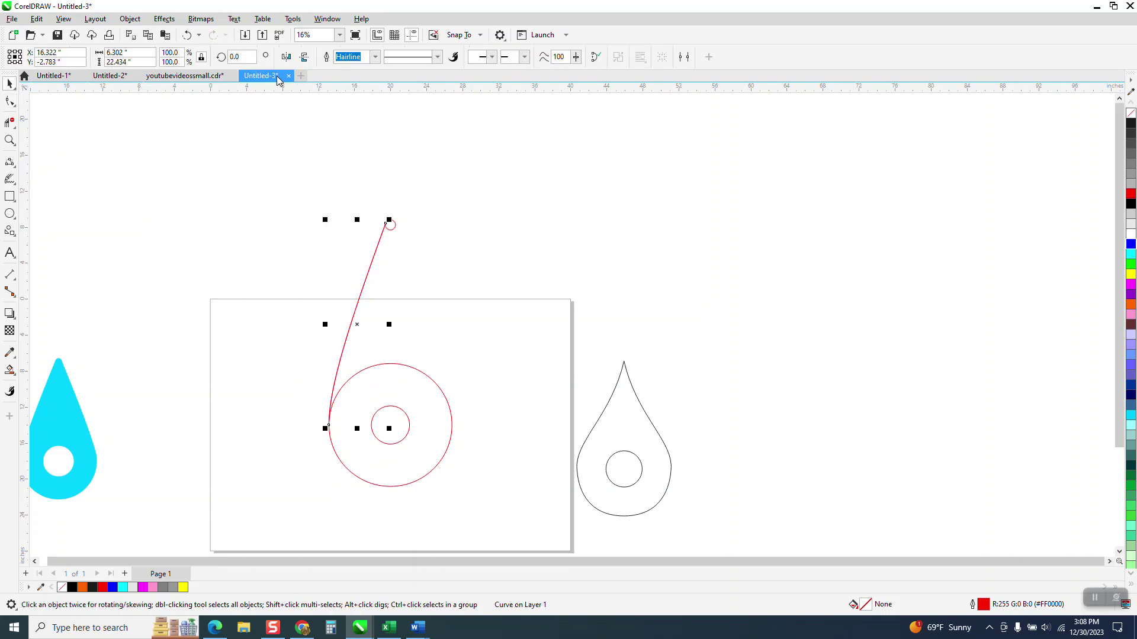
Step: Mirror the curve horizontally and place the copy on the large circle's right side
{"action": "left_click", "coordinate": [286, 56]}
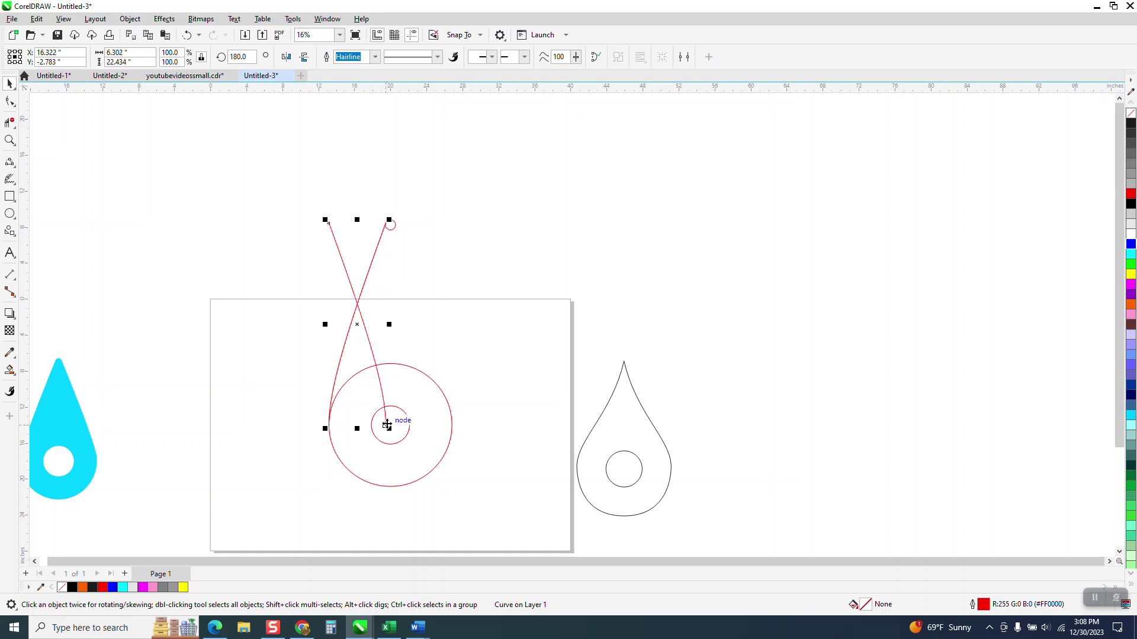
{"action": "left_click_drag", "start_coordinate": [387, 425], "coordinate": [452, 427]}
{"action": "scroll", "coordinate": [488, 261], "scroll_direction": "down", "scroll_amount": 1}
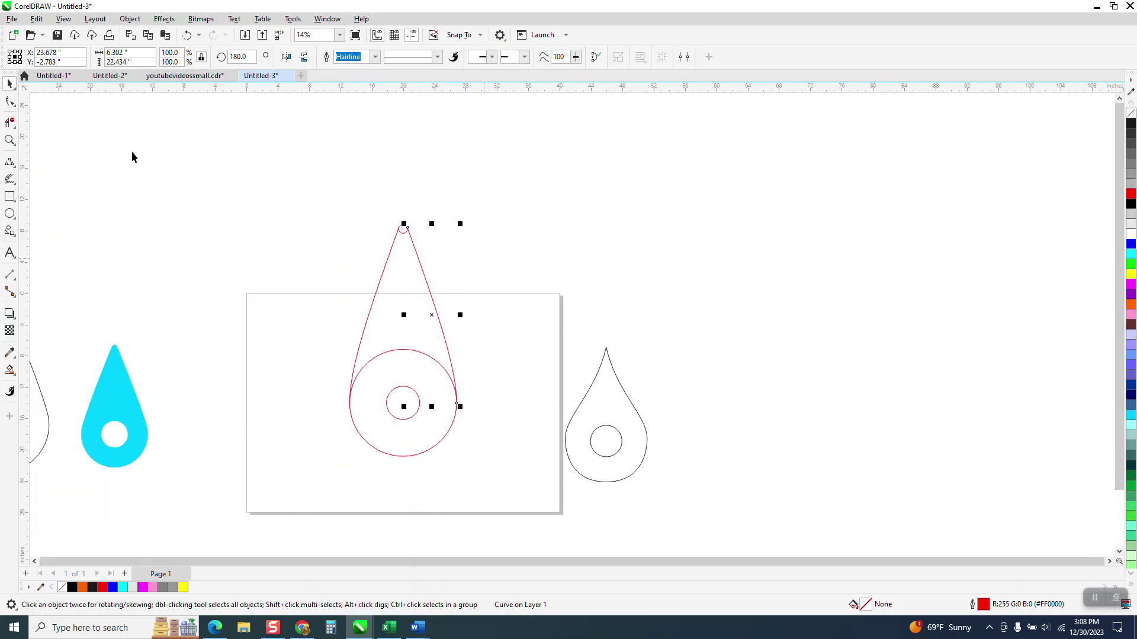
Step: Trim the leftover small and large circle arcs, then move the left outline drop onto the page
{"action": "left_click", "coordinate": [9, 140]}
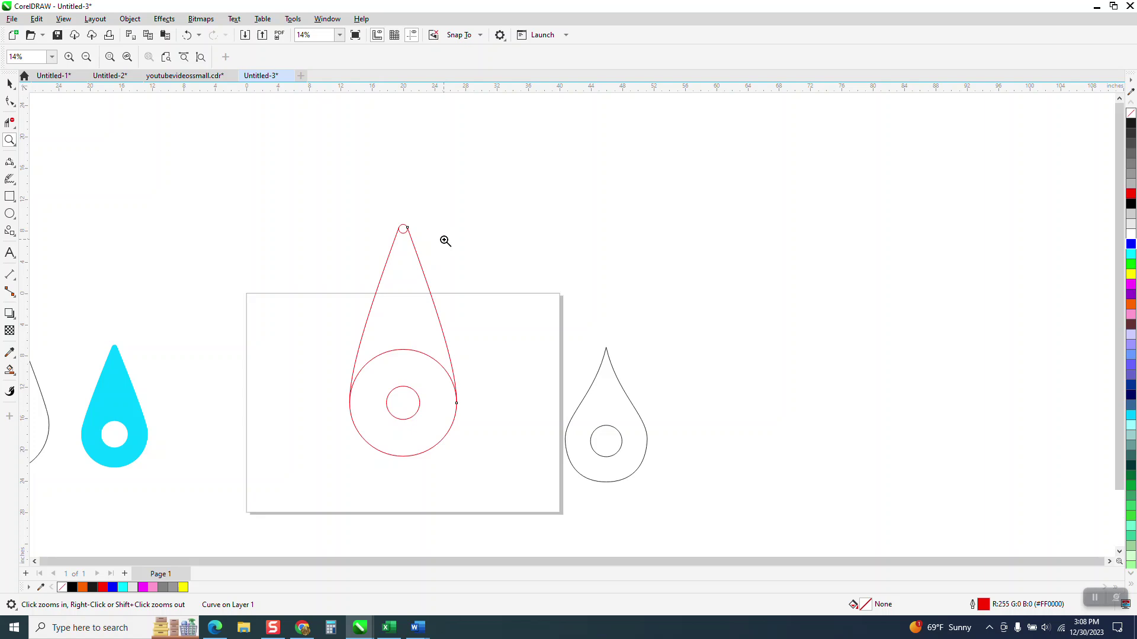
{"action": "left_click_drag", "start_coordinate": [341, 206], "coordinate": [536, 299]}
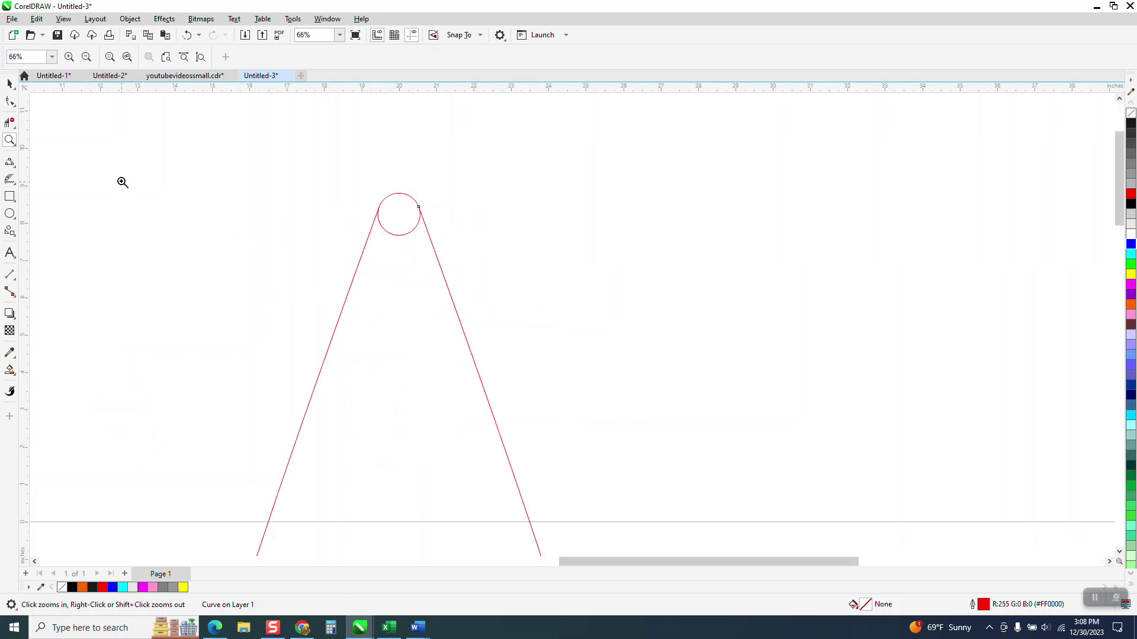
{"action": "left_click", "coordinate": [10, 123]}
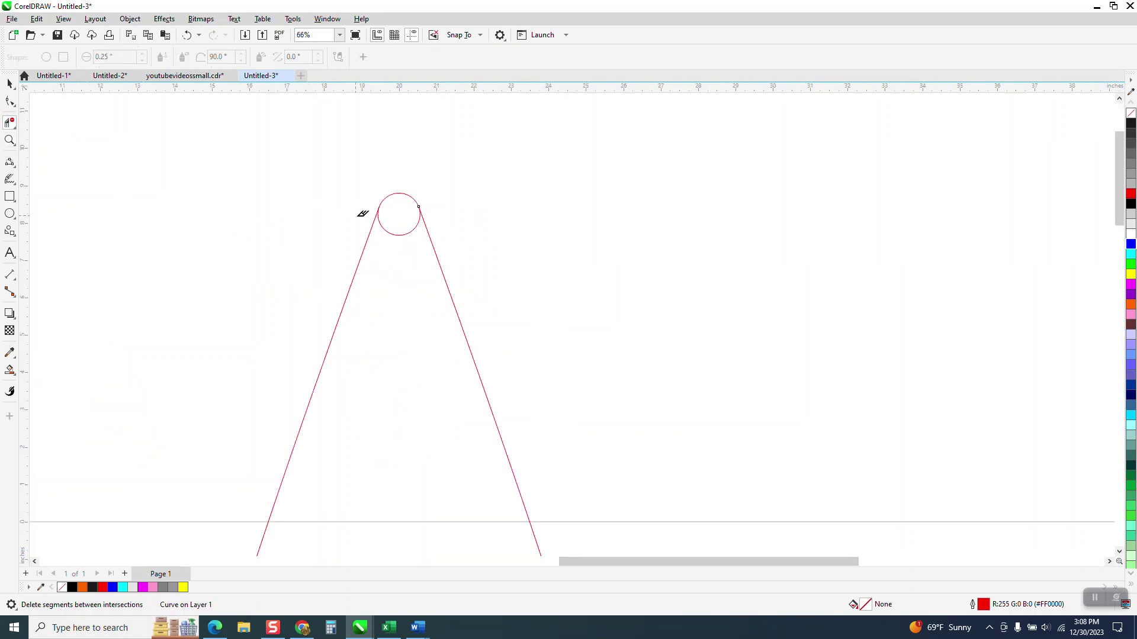
{"action": "left_click", "coordinate": [384, 197]}
{"action": "scroll", "coordinate": [378, 191], "scroll_direction": "down", "scroll_amount": 4}
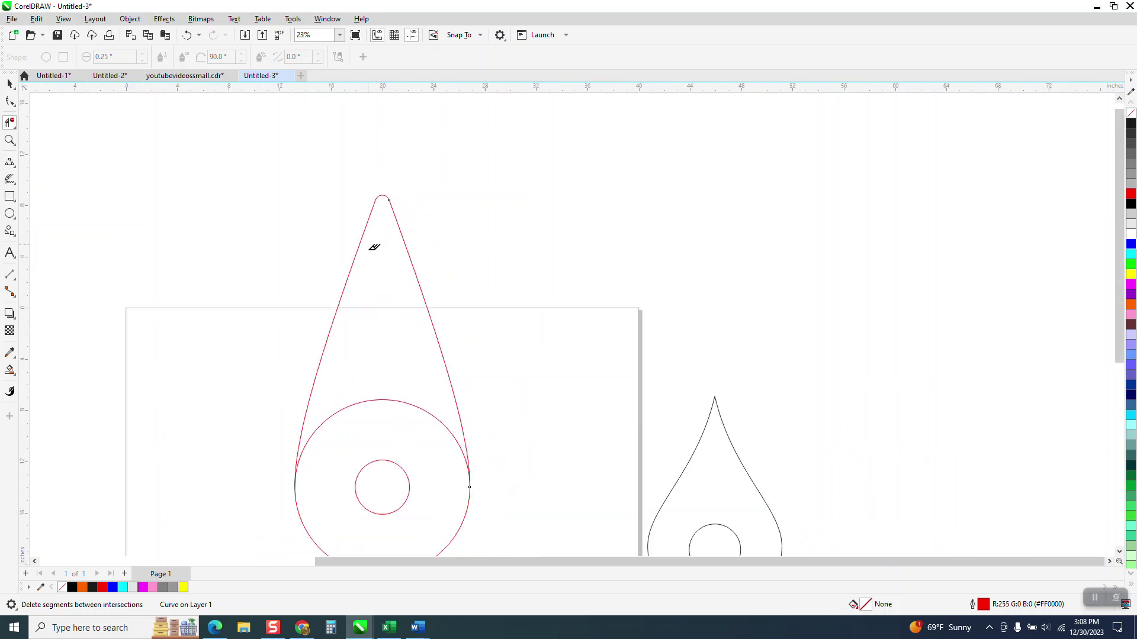
{"action": "left_click", "coordinate": [376, 401]}
{"action": "scroll", "coordinate": [372, 302], "scroll_direction": "down", "scroll_amount": 2}
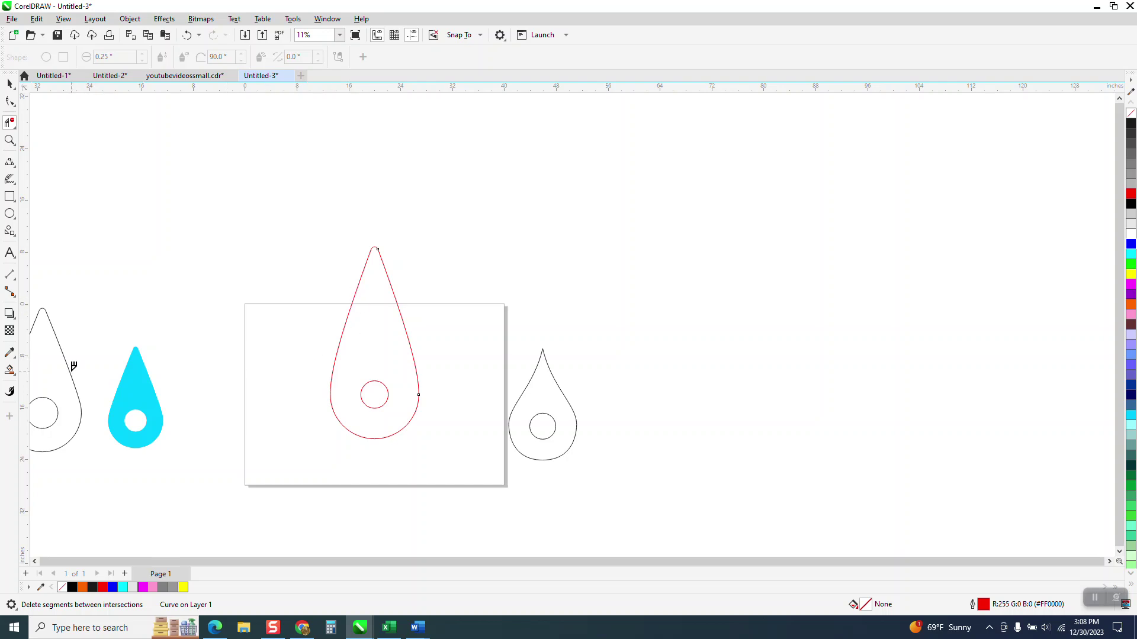
{"action": "left_click", "coordinate": [11, 83]}
{"action": "left_click_drag", "start_coordinate": [46, 385], "coordinate": [249, 319]}
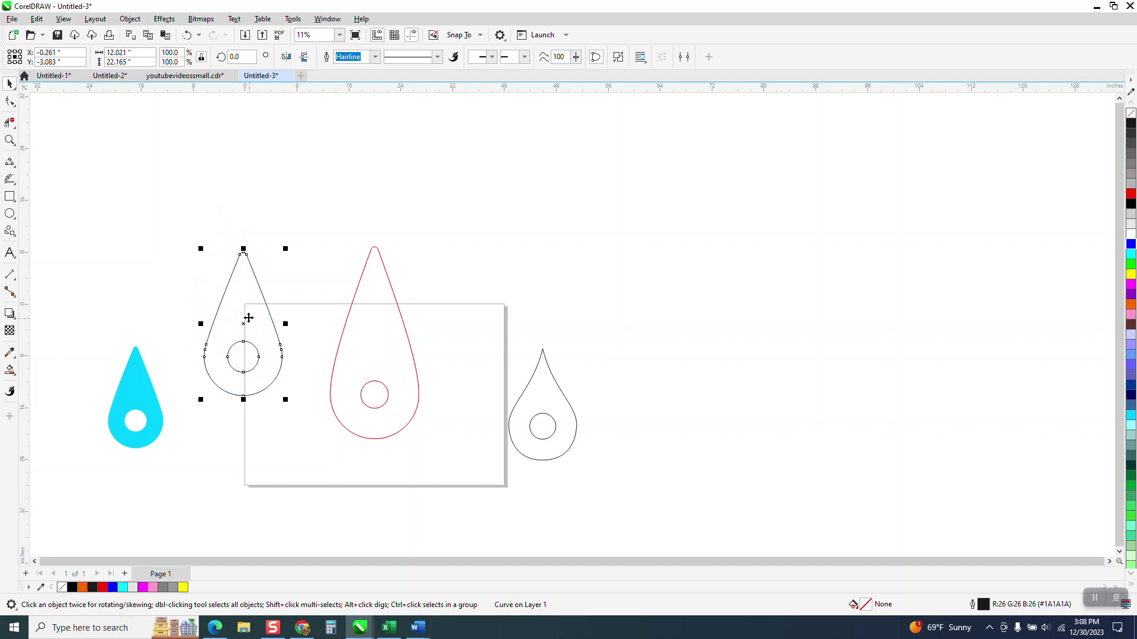
Step: Undo back to the single left-edge curve, removing the trim and mirrored copy
{"action": "left_click", "coordinate": [186, 36]}
{"action": "left_click", "coordinate": [186, 35]}
{"action": "left_click", "coordinate": [186, 36]}
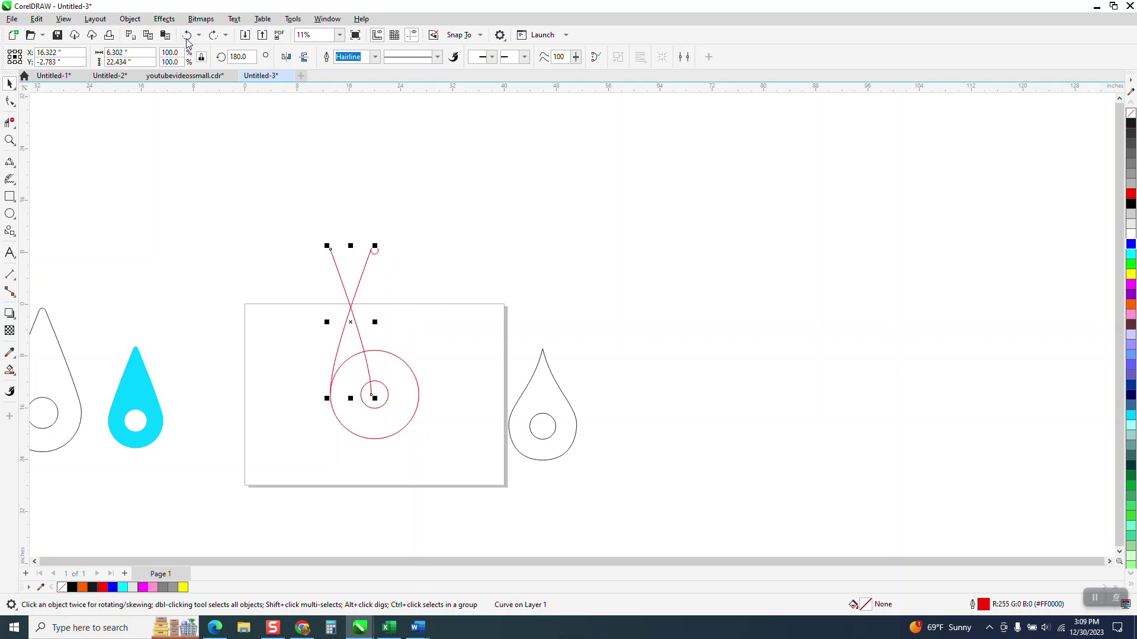
{"action": "left_click", "coordinate": [186, 40]}
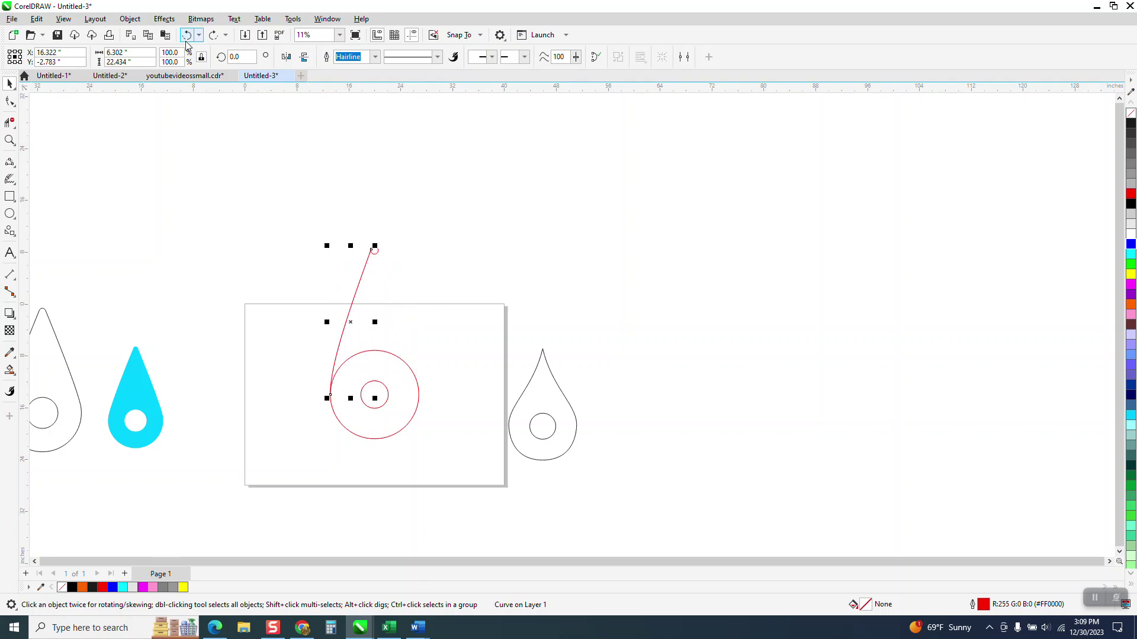
Step: Reshape the curve's bend near the bottom and at the top node with the Shape tool
{"action": "left_click", "coordinate": [10, 140]}
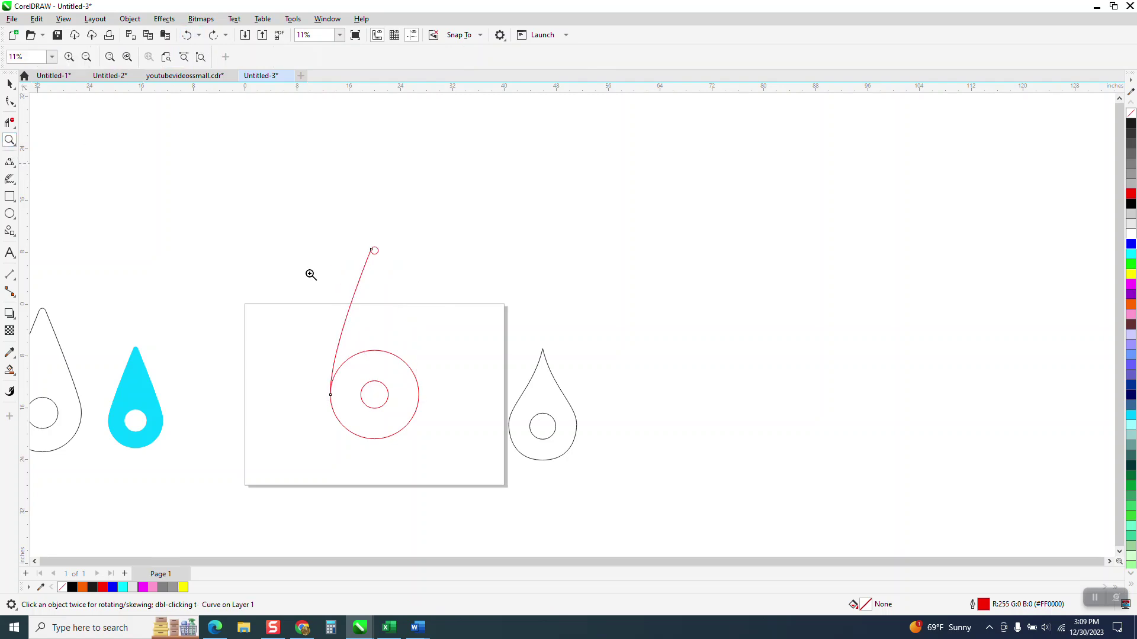
{"action": "left_click_drag", "start_coordinate": [315, 249], "coordinate": [476, 408]}
{"action": "left_click", "coordinate": [9, 101]}
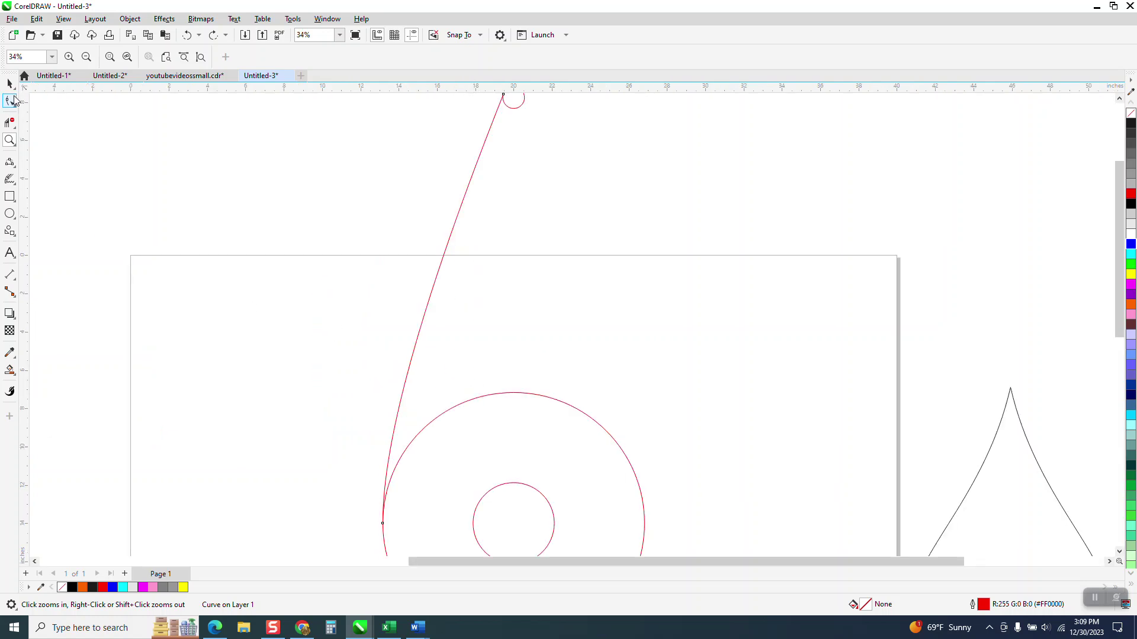
{"action": "key", "text": "F10"}
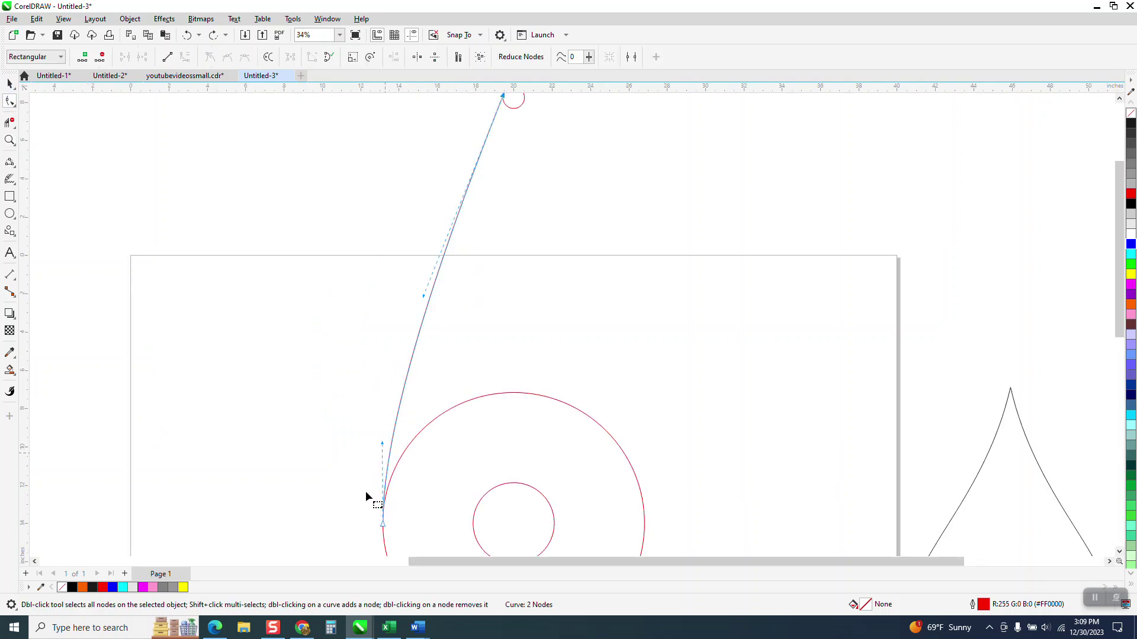
{"action": "scroll", "coordinate": [385, 437], "scroll_direction": "down", "scroll_amount": 1}
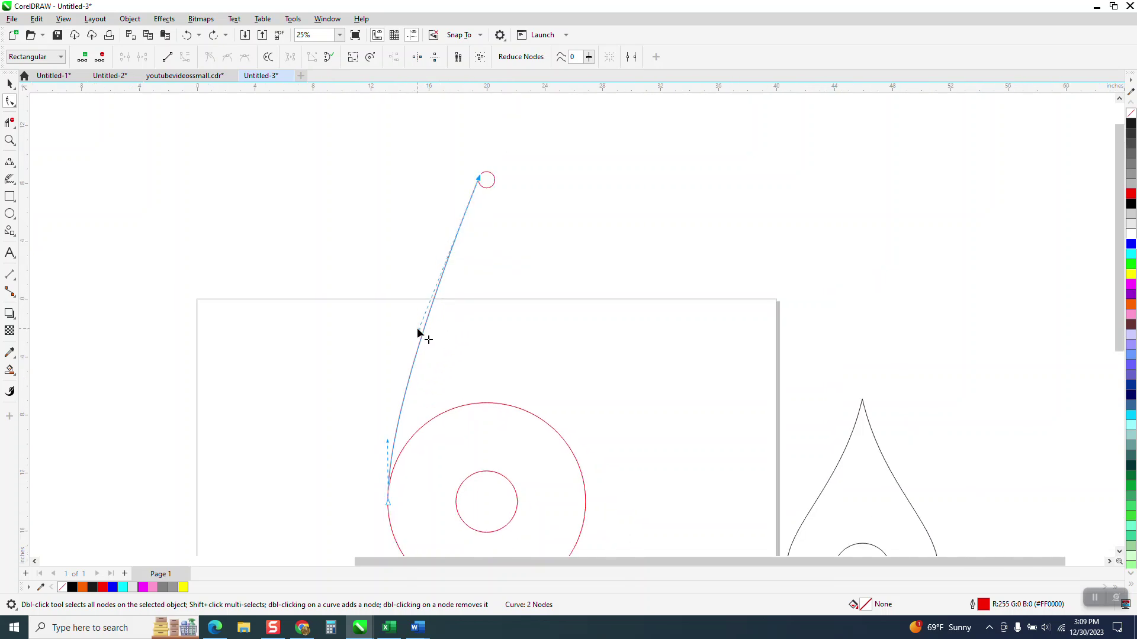
{"action": "mouse_move", "coordinate": [419, 331]}
{"action": "left_mouse_down"}
{"action": "mouse_move", "coordinate": [428, 335]}
{"action": "mouse_move", "coordinate": [417, 342]}
{"action": "left_mouse_up"}
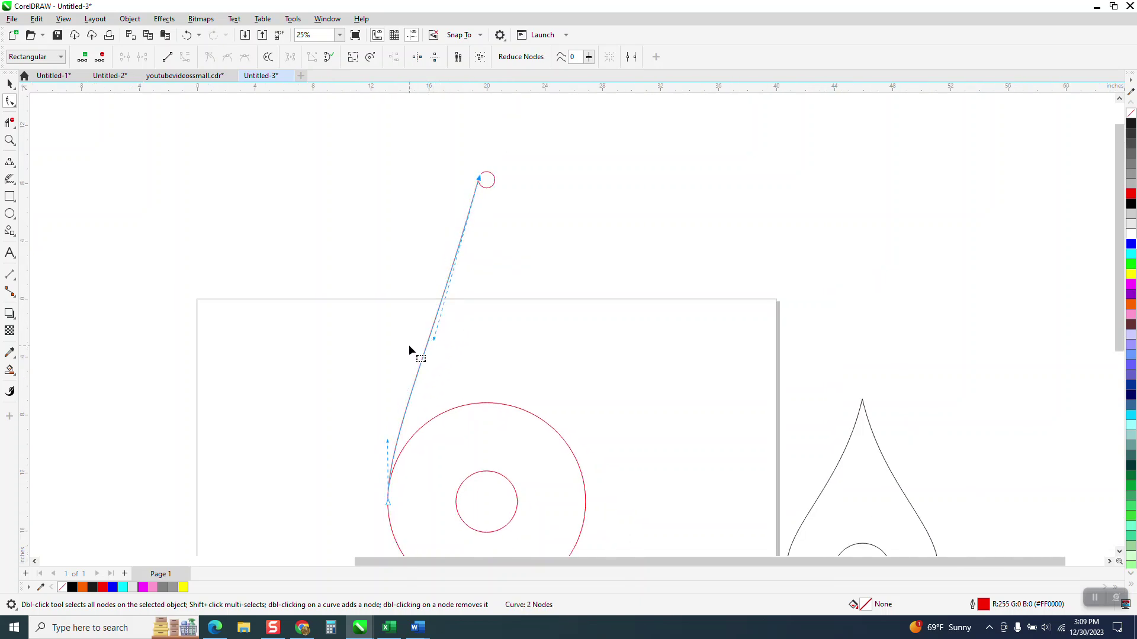
{"action": "scroll", "coordinate": [292, 302], "scroll_direction": "down", "scroll_amount": 1}
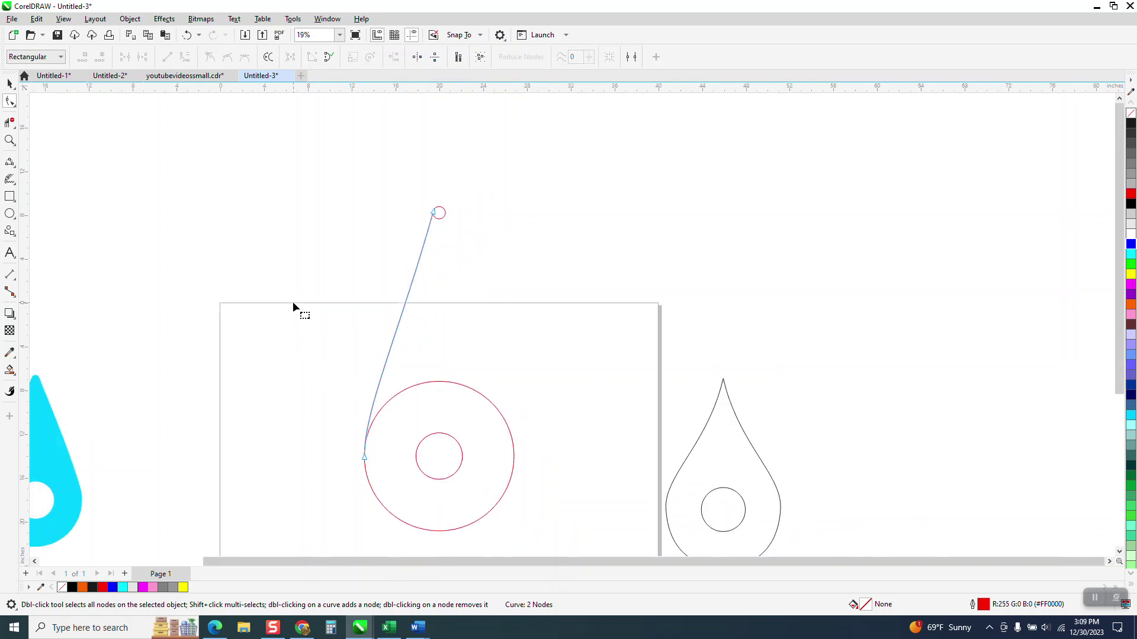
{"action": "left_click", "coordinate": [433, 210]}
{"action": "left_click_drag", "start_coordinate": [401, 335], "coordinate": [420, 339]}
{"action": "scroll", "coordinate": [336, 331], "scroll_direction": "down", "scroll_amount": 1}
{"action": "left_click", "coordinate": [10, 85]}
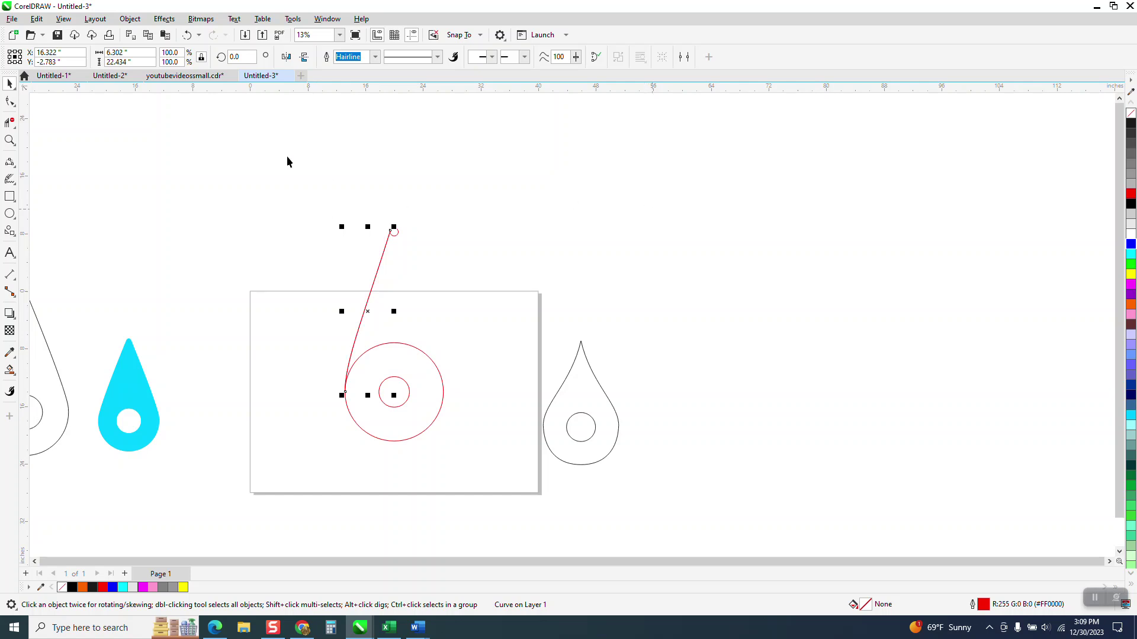
Step: Mirror the curve to the right side and trim the large circle's upper arc
{"action": "left_click", "coordinate": [286, 56]}
{"action": "left_click_drag", "start_coordinate": [391, 392], "coordinate": [443, 395]}
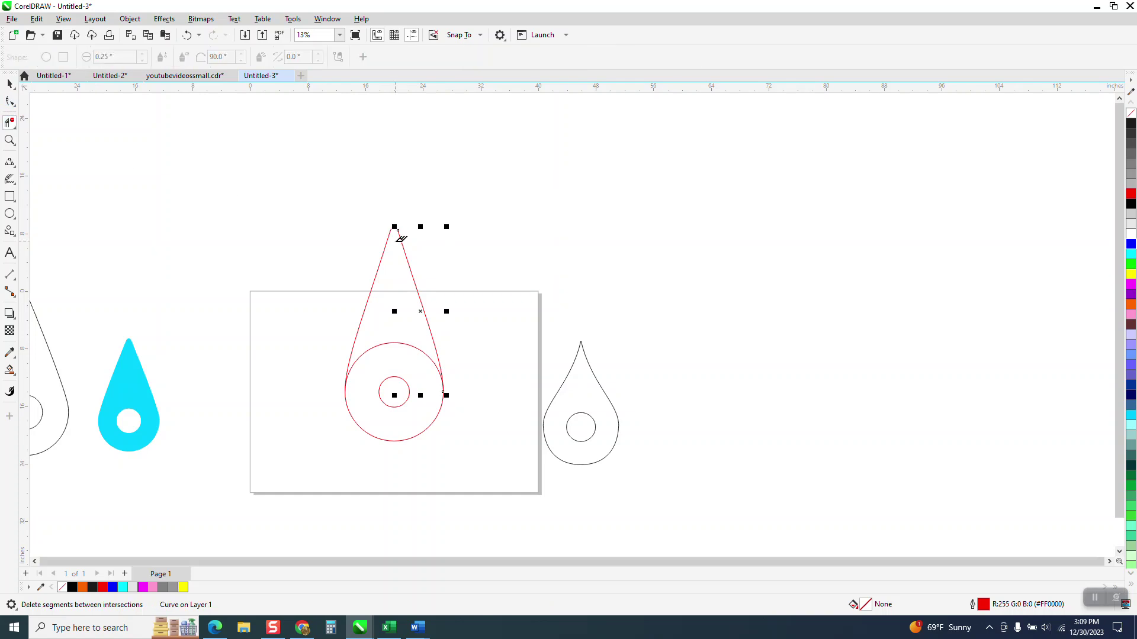
{"action": "left_click", "coordinate": [394, 341]}
{"action": "scroll", "coordinate": [141, 362], "scroll_direction": "down", "scroll_amount": 1}
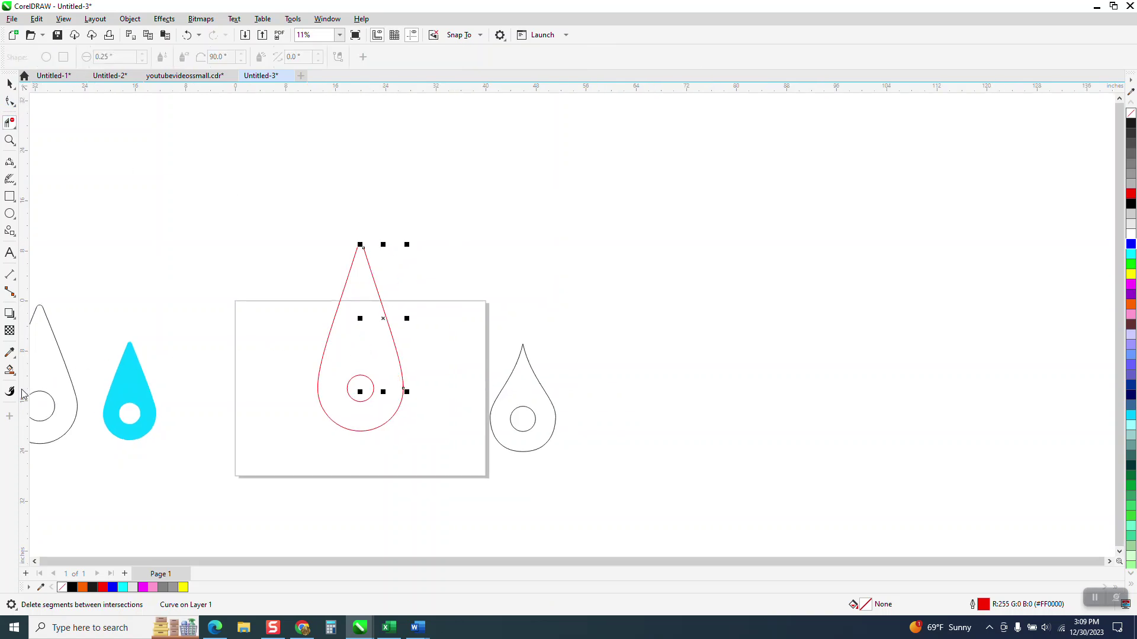
Step: Smart Fill the teardrop region blue and move the blue drop up and right
{"action": "left_click", "coordinate": [10, 370]}
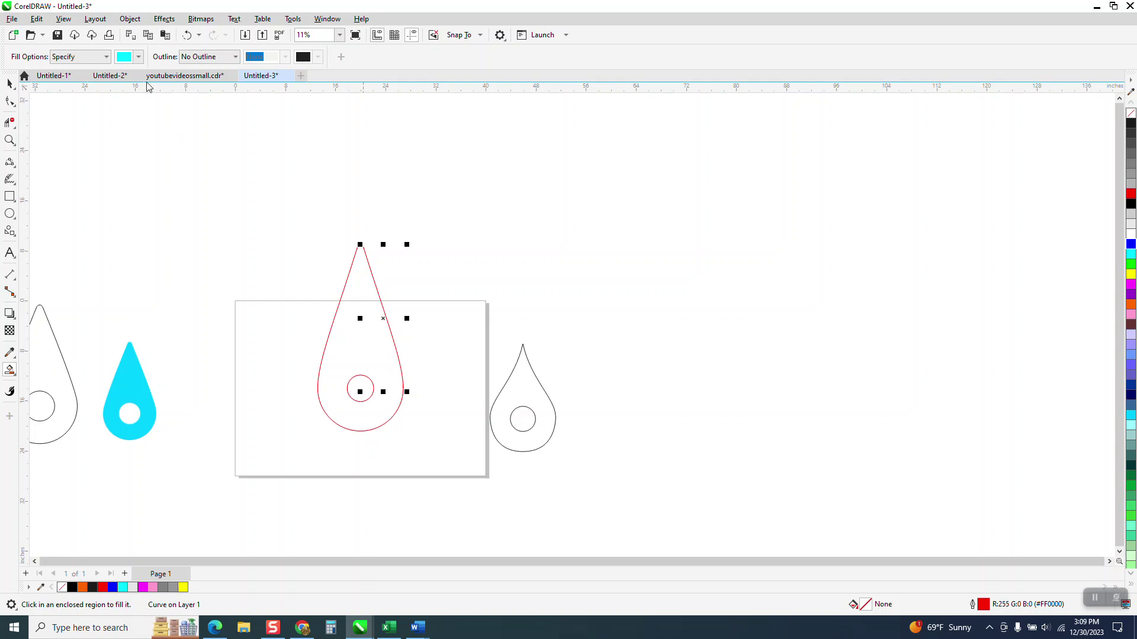
{"action": "left_click", "coordinate": [138, 57]}
{"action": "left_click", "coordinate": [189, 131]}
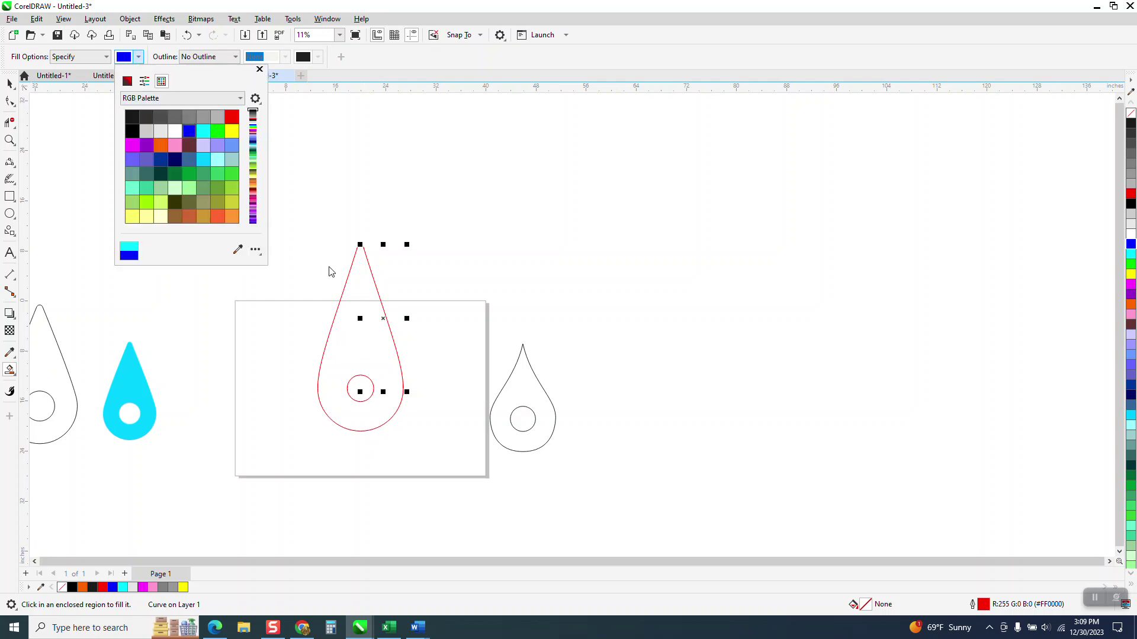
{"action": "left_click", "coordinate": [375, 330]}
{"action": "left_click", "coordinate": [376, 335]}
{"action": "left_click", "coordinate": [9, 84]}
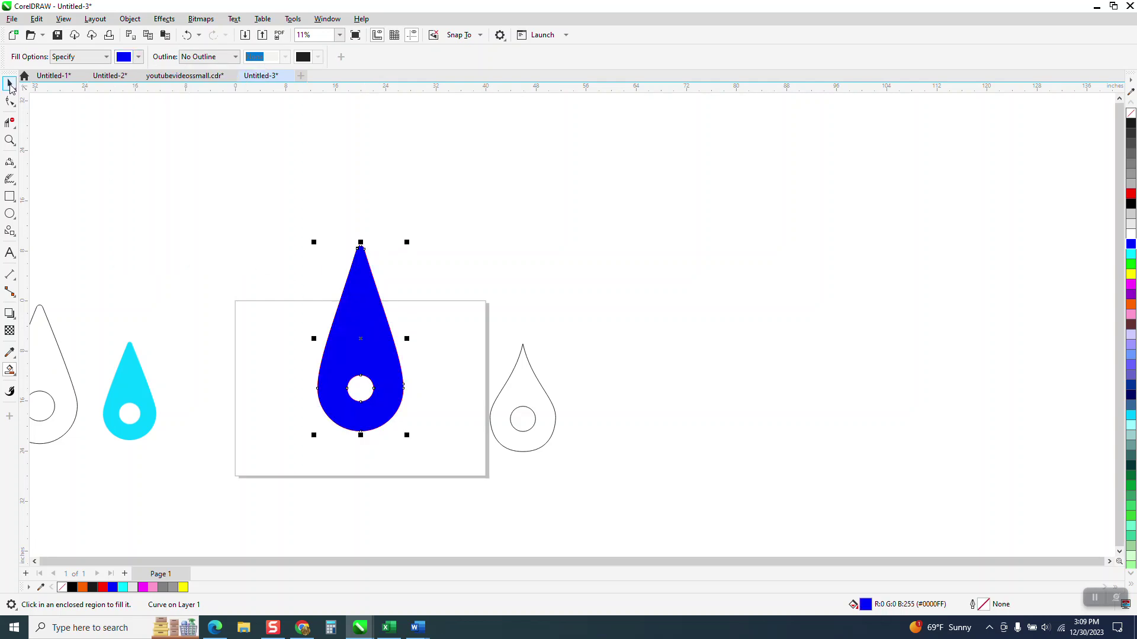
{"action": "left_click_drag", "start_coordinate": [325, 294], "coordinate": [591, 232]}
Step: Enlarge the cyan bitmap drop to about 27.2 x 42.4 in and move the outline drop further right
{"action": "left_click_drag", "start_coordinate": [39, 354], "coordinate": [673, 250]}
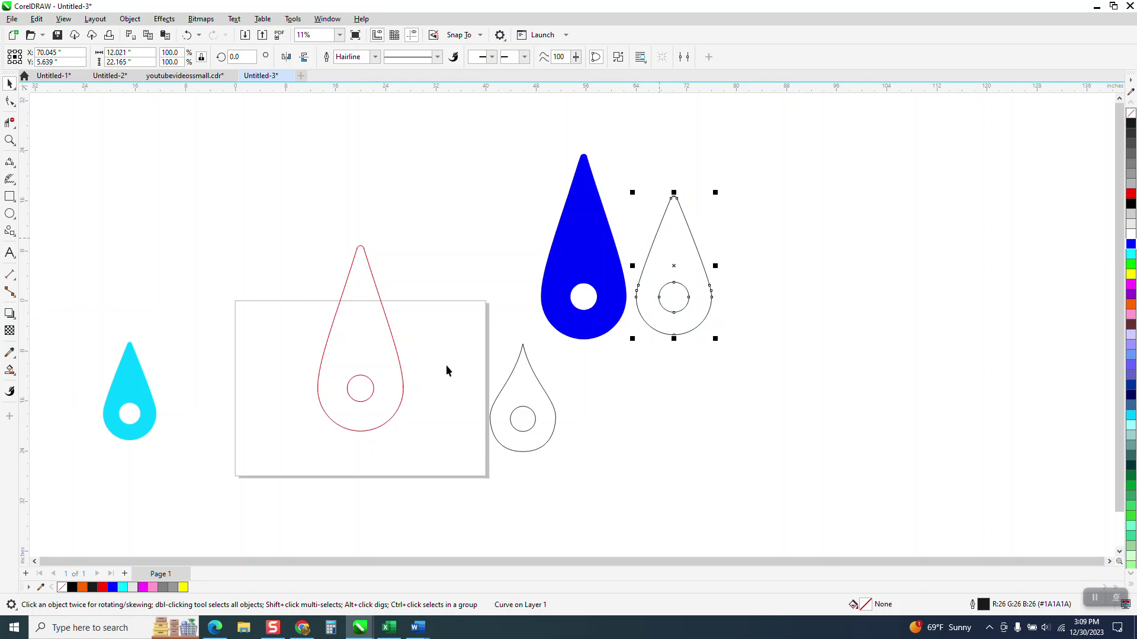
{"action": "left_click", "coordinate": [127, 388]}
{"action": "left_click_drag", "start_coordinate": [166, 330], "coordinate": [136, 319]}
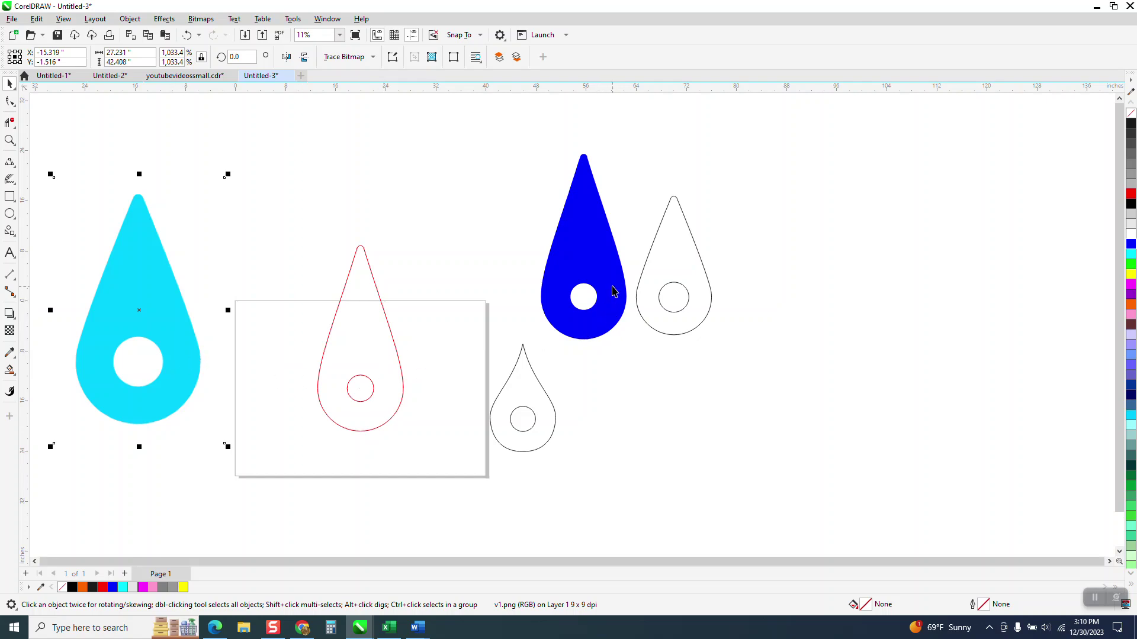
{"action": "left_click_drag", "start_coordinate": [654, 293], "coordinate": [827, 303]}
Step: Turn the blue drop into an unfilled shape with a black outline
{"action": "left_click", "coordinate": [574, 274]}
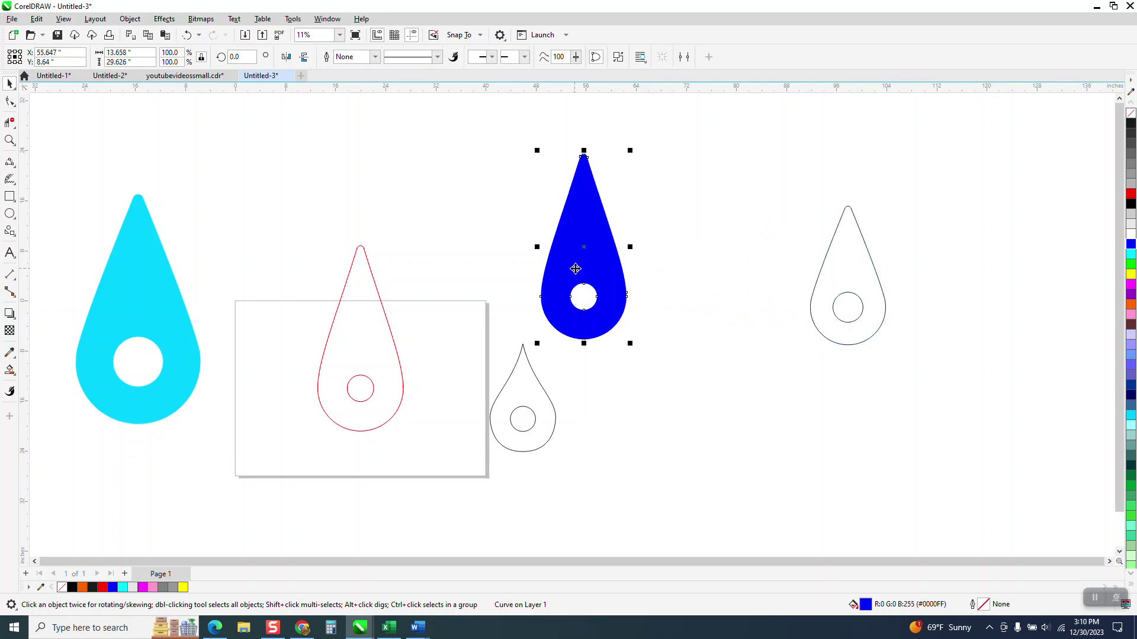
{"action": "left_click", "coordinate": [1131, 113]}
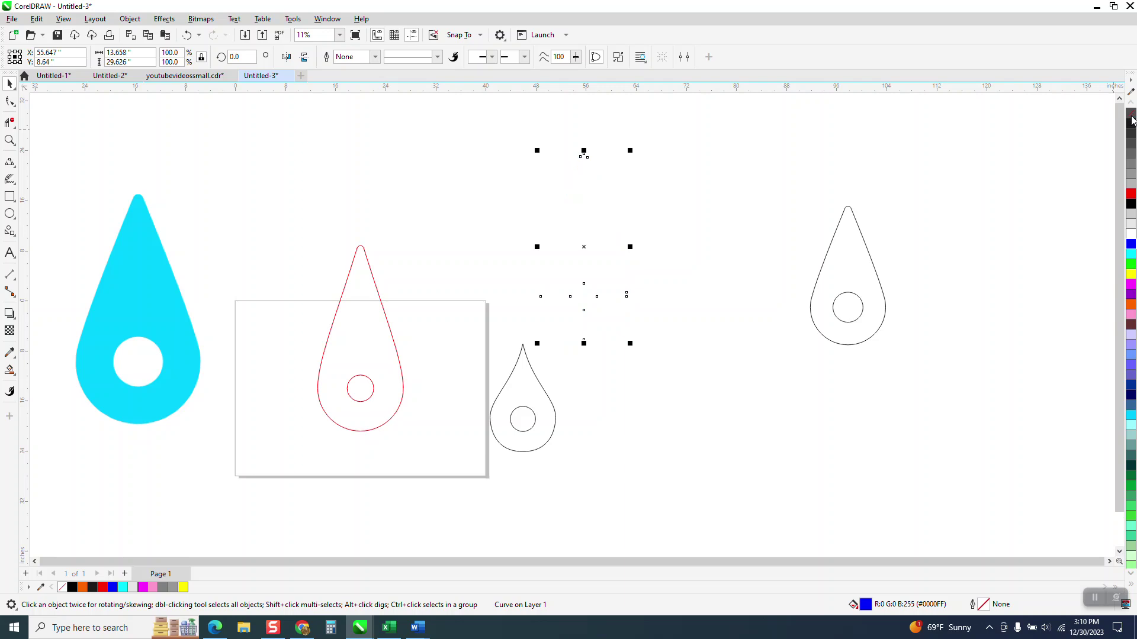
{"action": "right_click", "coordinate": [1131, 122]}
{"action": "left_click", "coordinate": [731, 198]}
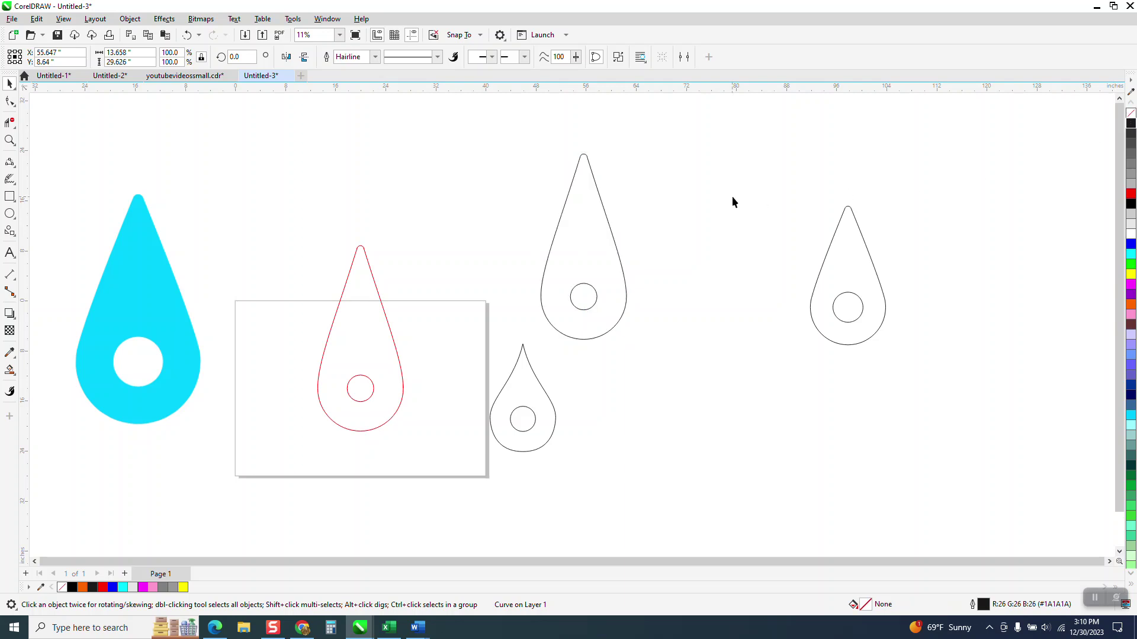
Step: Break the outline teardrop apart and scale its inner circle to about 130% (5.538")
{"action": "left_click", "coordinate": [589, 290]}
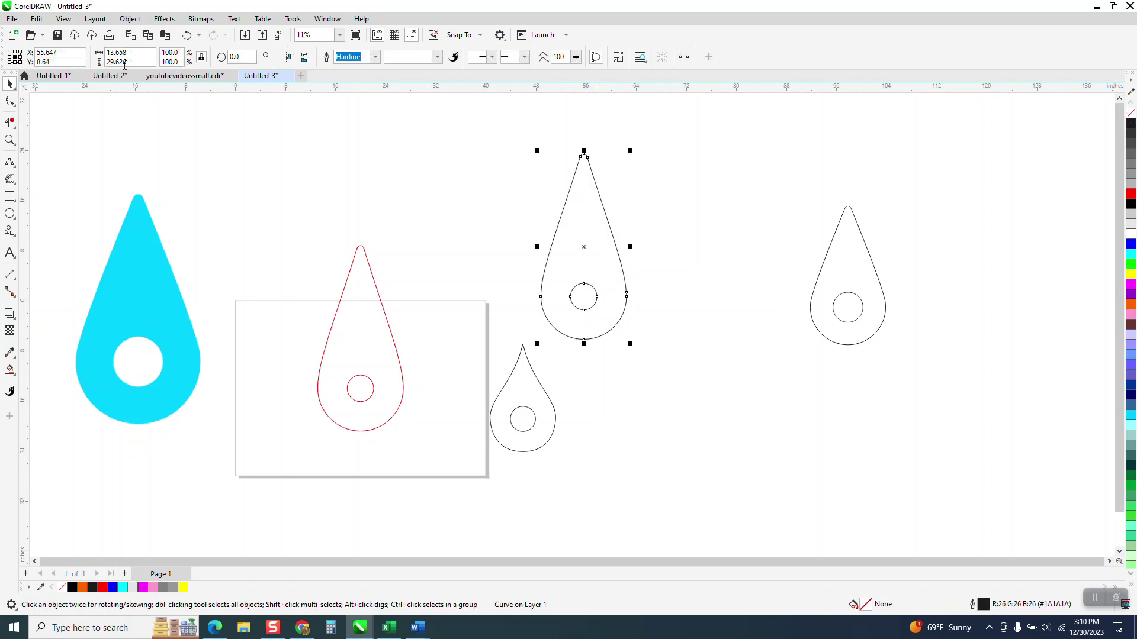
{"action": "left_click", "coordinate": [130, 19]}
{"action": "left_click", "coordinate": [171, 293]}
{"action": "left_click", "coordinate": [649, 262]}
{"action": "left_click", "coordinate": [597, 298]}
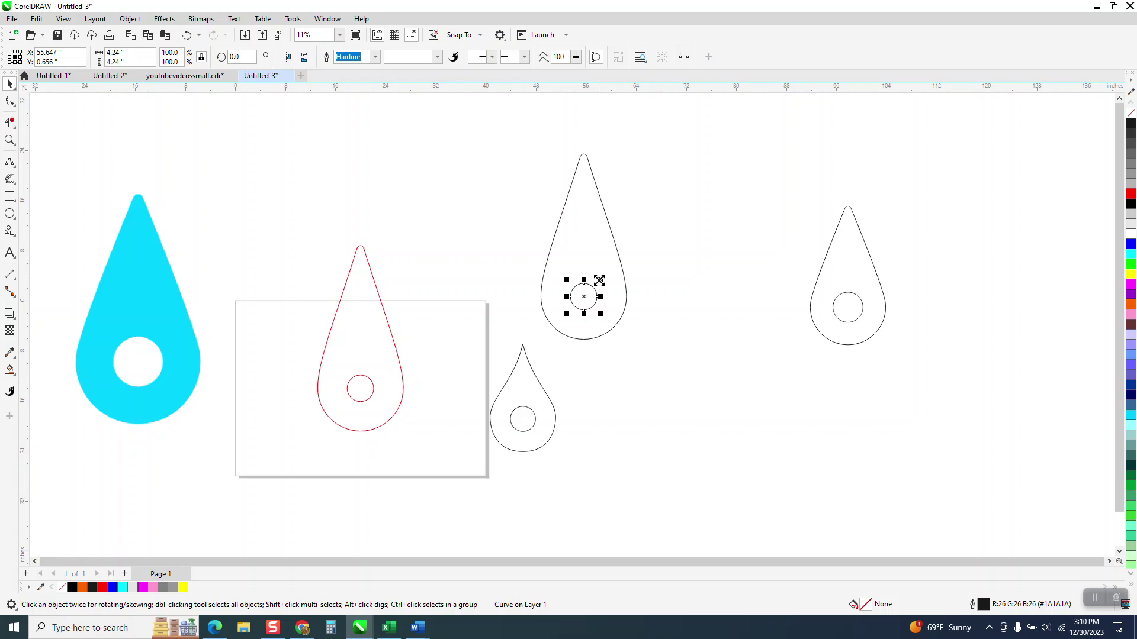
{"action": "left_click_drag", "start_coordinate": [600, 280], "coordinate": [608, 276]}
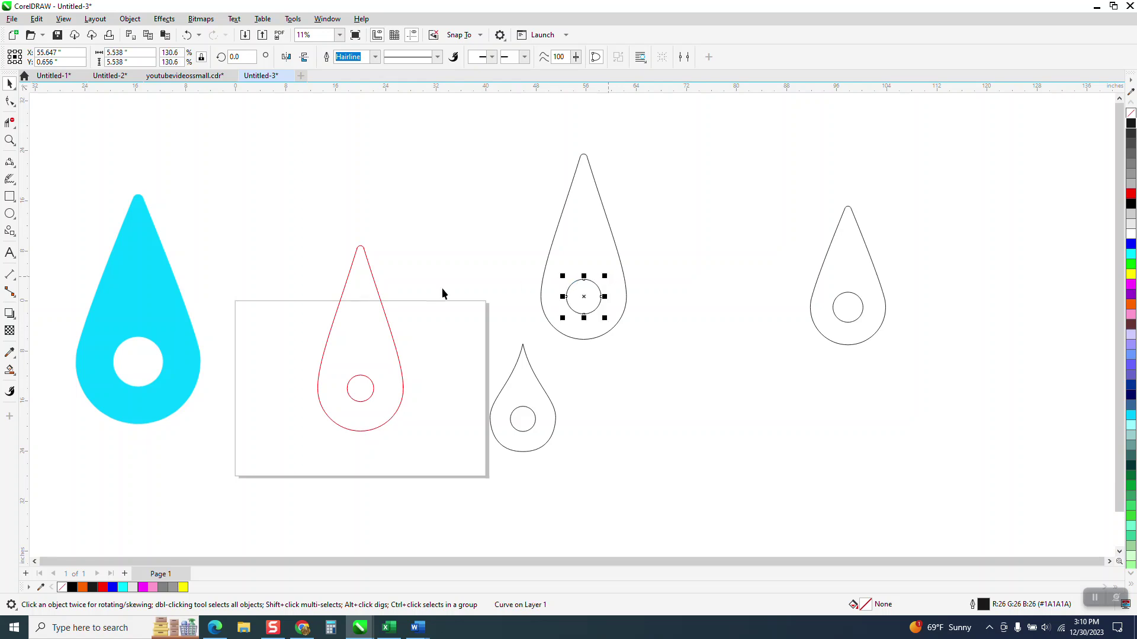
Step: Smart Fill the teardrop around the hole with blue and move the fill down-right off the outline
{"action": "left_click", "coordinate": [10, 370]}
{"action": "left_click", "coordinate": [557, 253]}
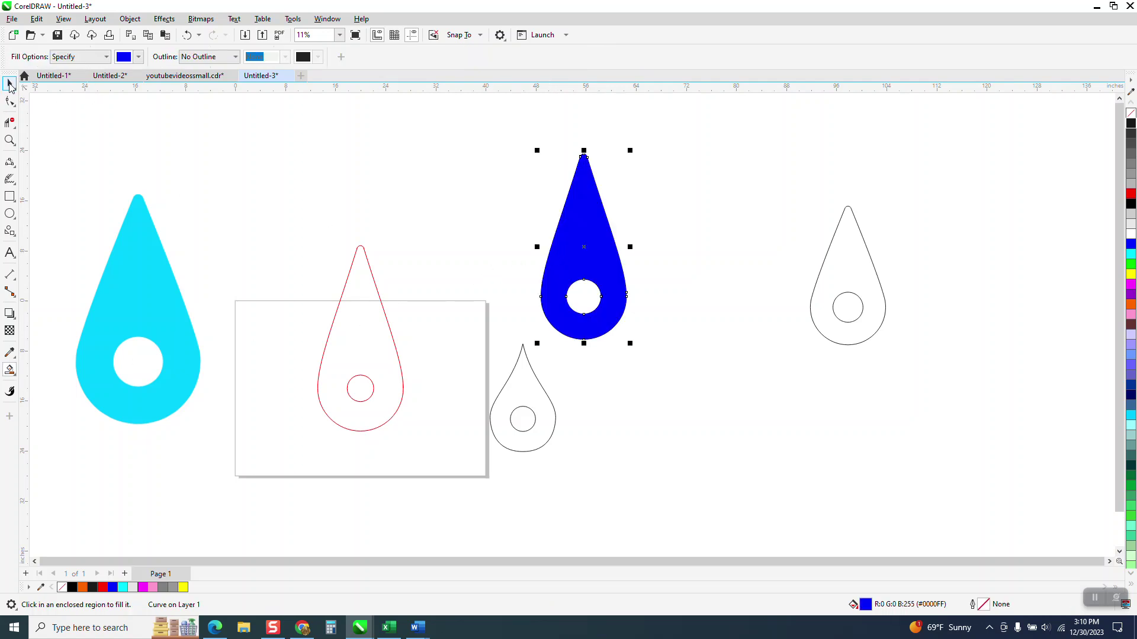
{"action": "key", "text": "space"}
{"action": "left_click_drag", "start_coordinate": [592, 194], "coordinate": [691, 267]}
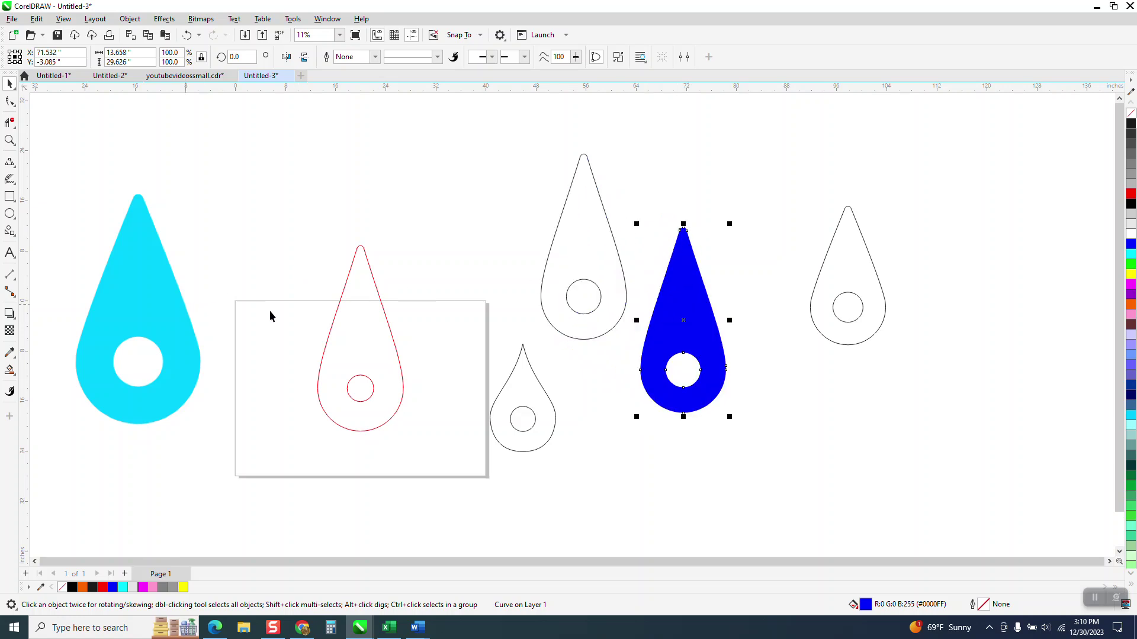
Step: Place the cyan teardrop farthest right and shift the blue teardrop down and to the right
{"action": "scroll", "coordinate": [586, 344], "scroll_direction": "down", "scroll_amount": 1}
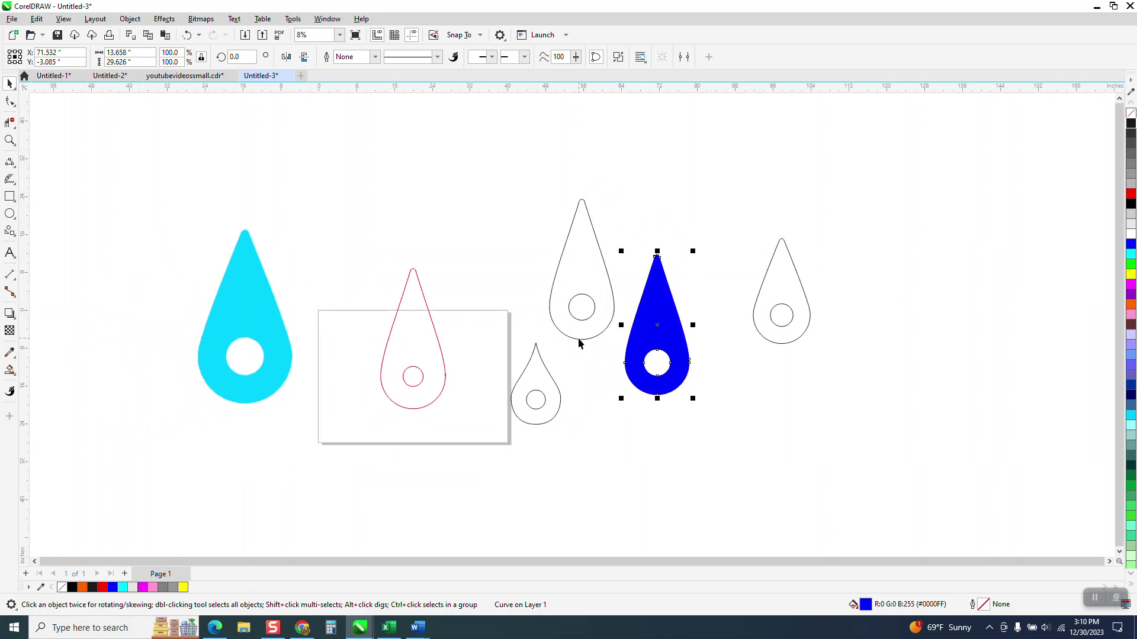
{"action": "scroll", "coordinate": [714, 335], "scroll_direction": "down", "scroll_amount": 1}
{"action": "key", "text": "ctrl+v"}
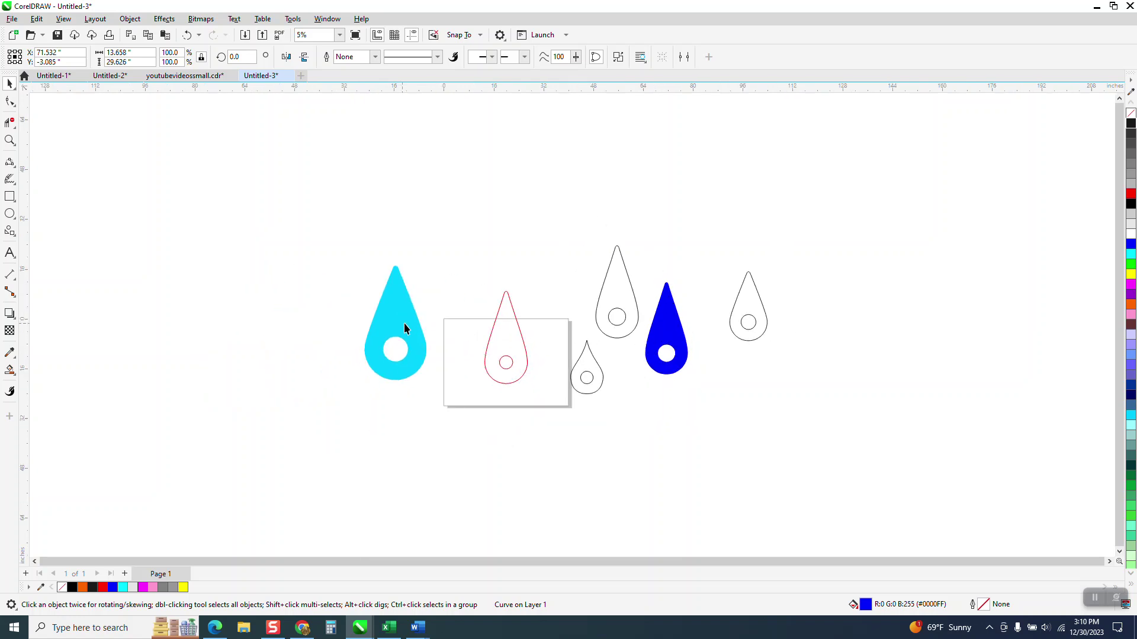
{"action": "left_click_drag", "start_coordinate": [546, 281], "coordinate": [766, 322]}
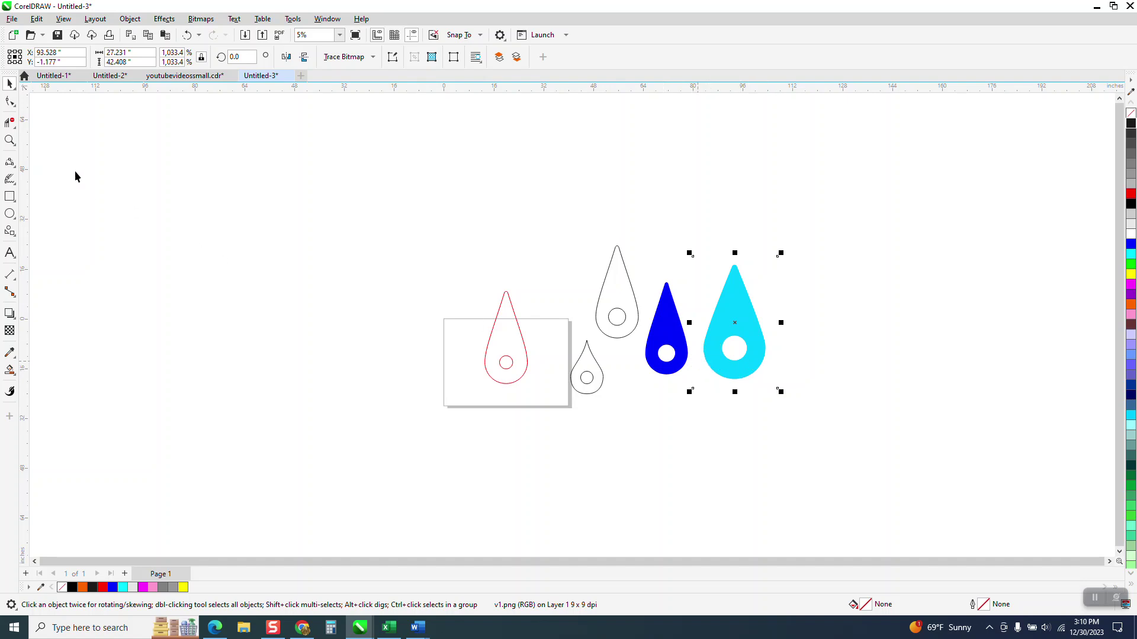
{"action": "left_click_drag", "start_coordinate": [739, 314], "coordinate": [857, 306]}
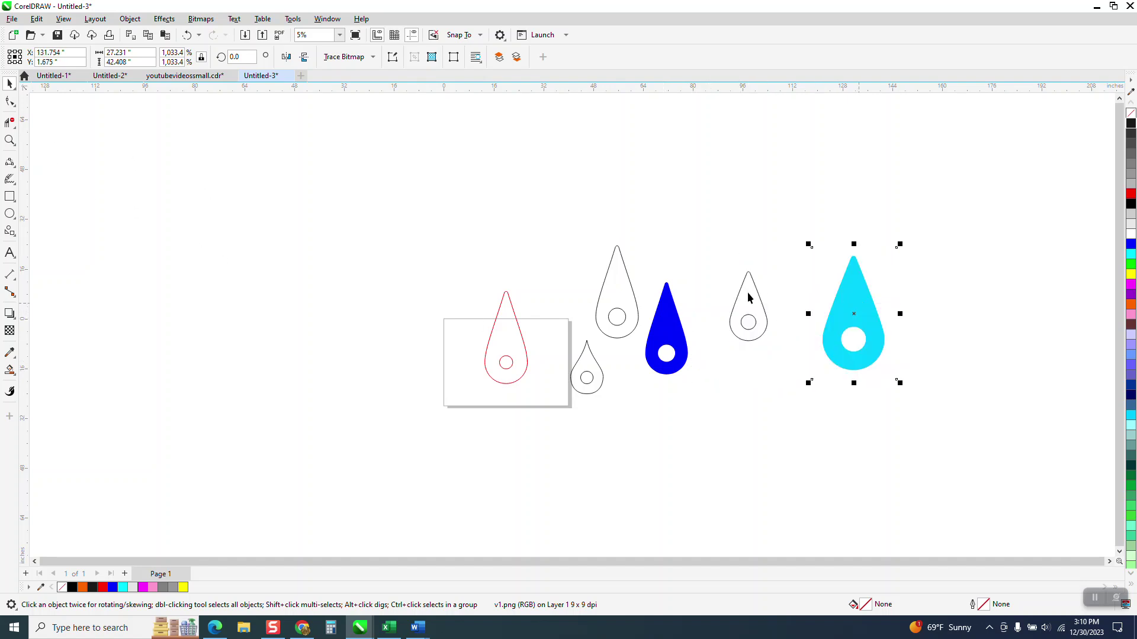
{"action": "left_click_drag", "start_coordinate": [669, 313], "coordinate": [725, 381]}
Step: Make the blue teardrop an unfilled black hairline outline and break it apart from its hole
{"action": "left_click", "coordinate": [1131, 113]}
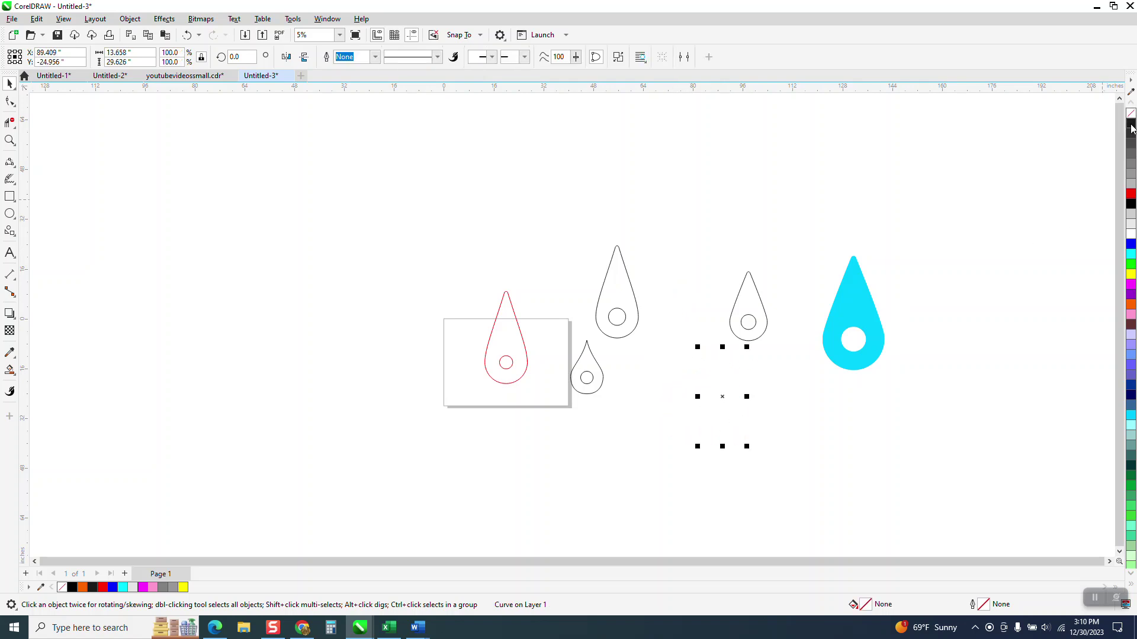
{"action": "right_click", "coordinate": [1131, 123]}
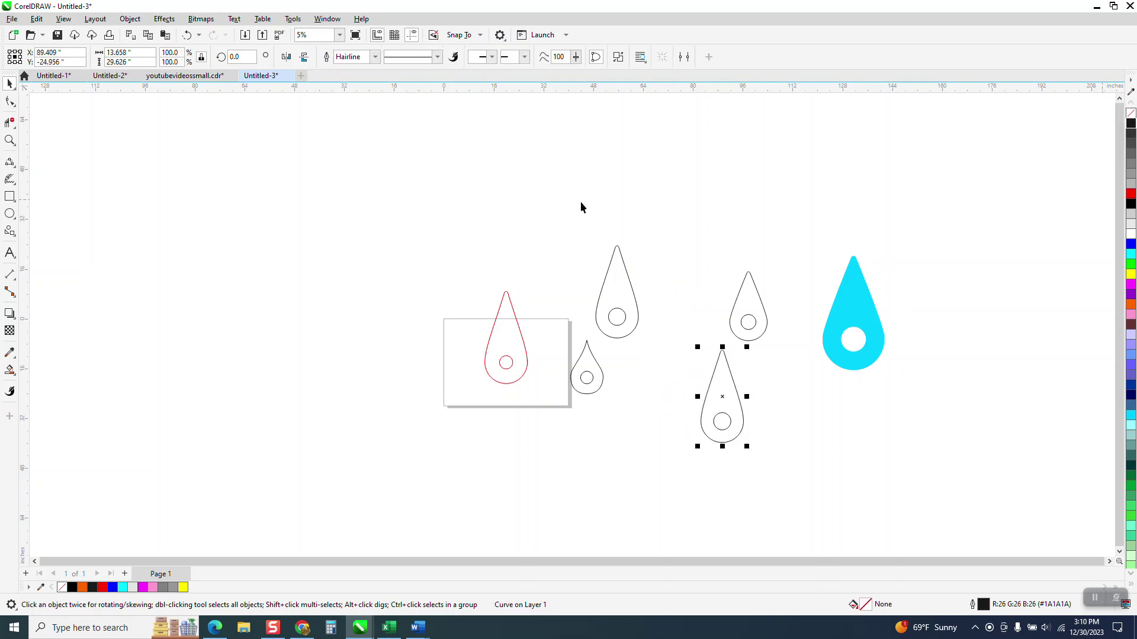
{"action": "left_click", "coordinate": [130, 19]}
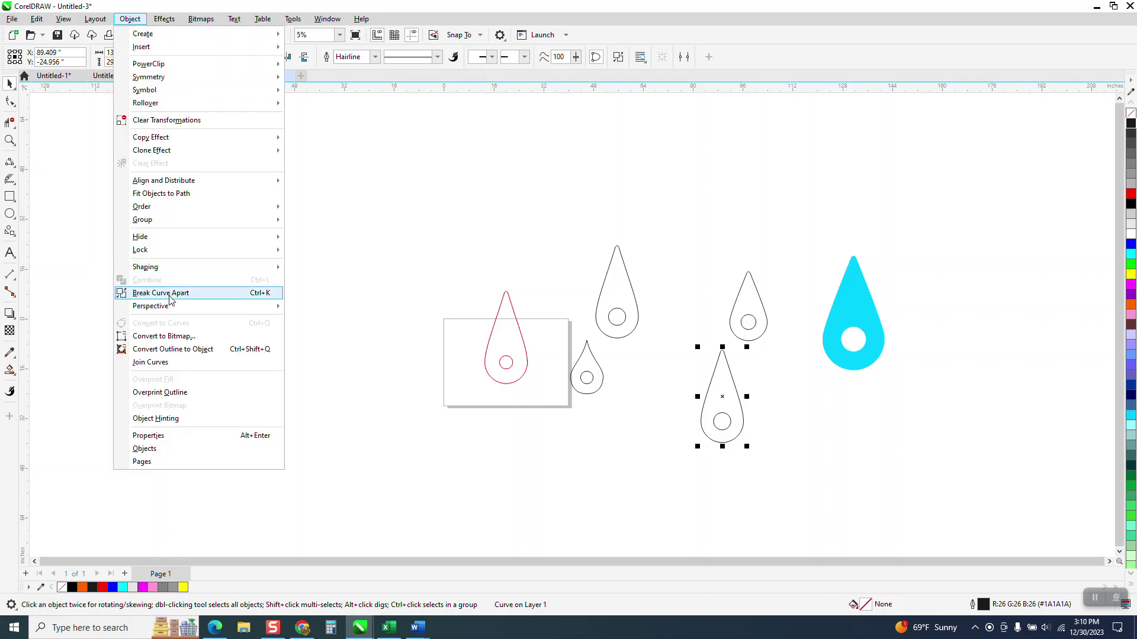
{"action": "left_click", "coordinate": [169, 293]}
Step: Zoom in on the lower teardrop and delete the red teardrop from the page
{"action": "left_click", "coordinate": [10, 140]}
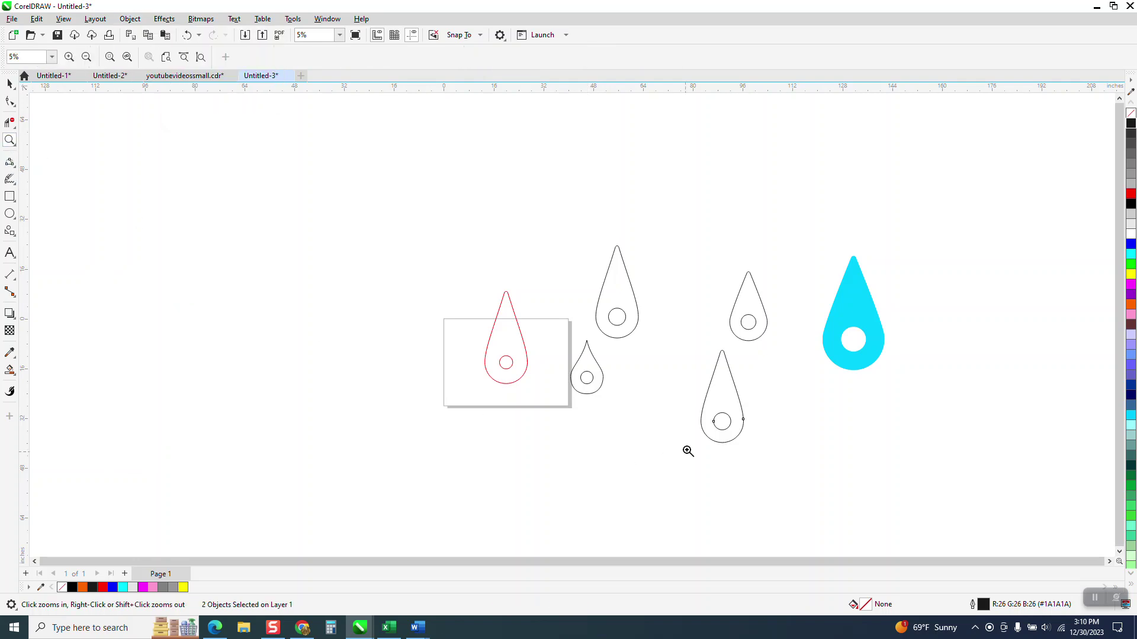
{"action": "left_click_drag", "start_coordinate": [684, 371], "coordinate": [799, 458]}
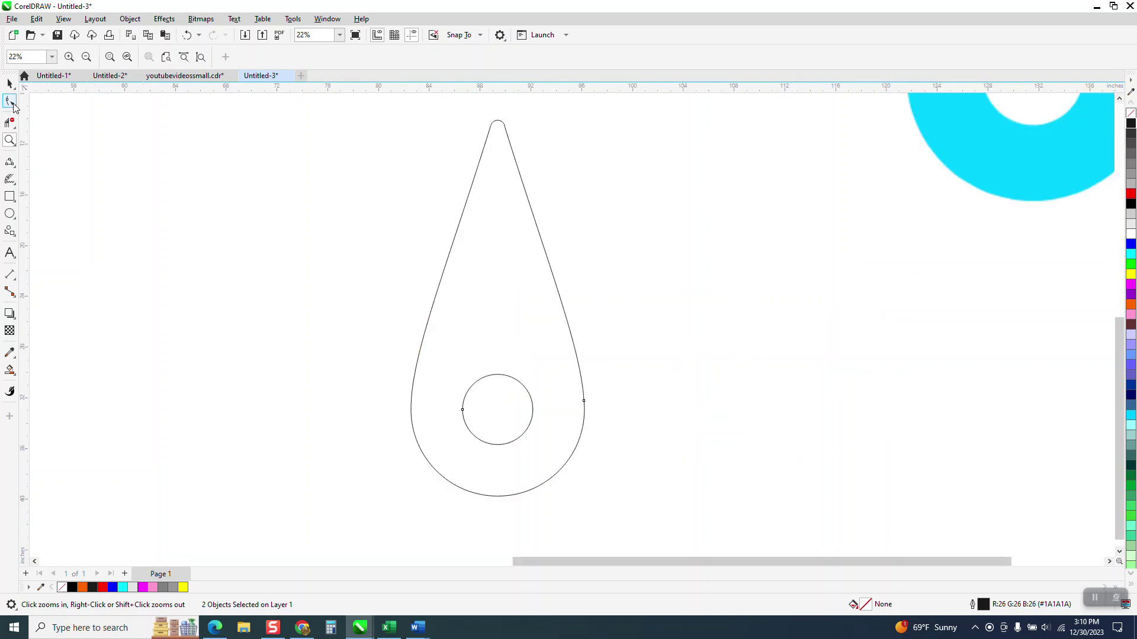
{"action": "scroll", "coordinate": [572, 359], "scroll_direction": "down", "scroll_amount": 3}
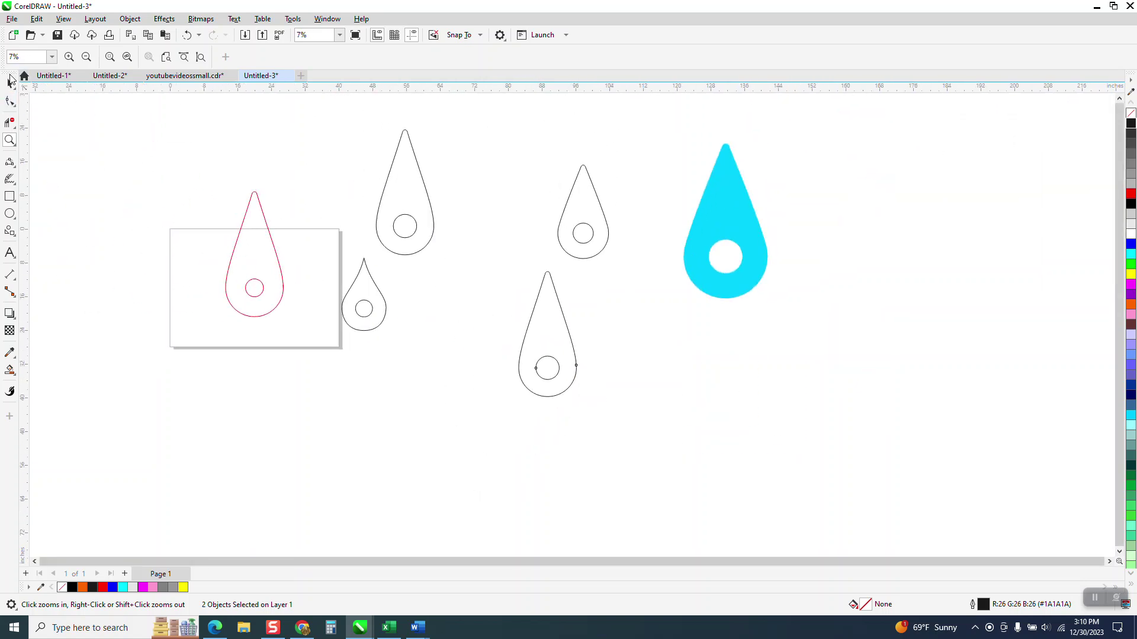
{"action": "left_click", "coordinate": [10, 81]}
{"action": "left_click_drag", "start_coordinate": [188, 182], "coordinate": [268, 279]}
{"action": "left_click_drag", "start_coordinate": [309, 353], "coordinate": [309, 354]}
{"action": "key", "text": "Delete"}
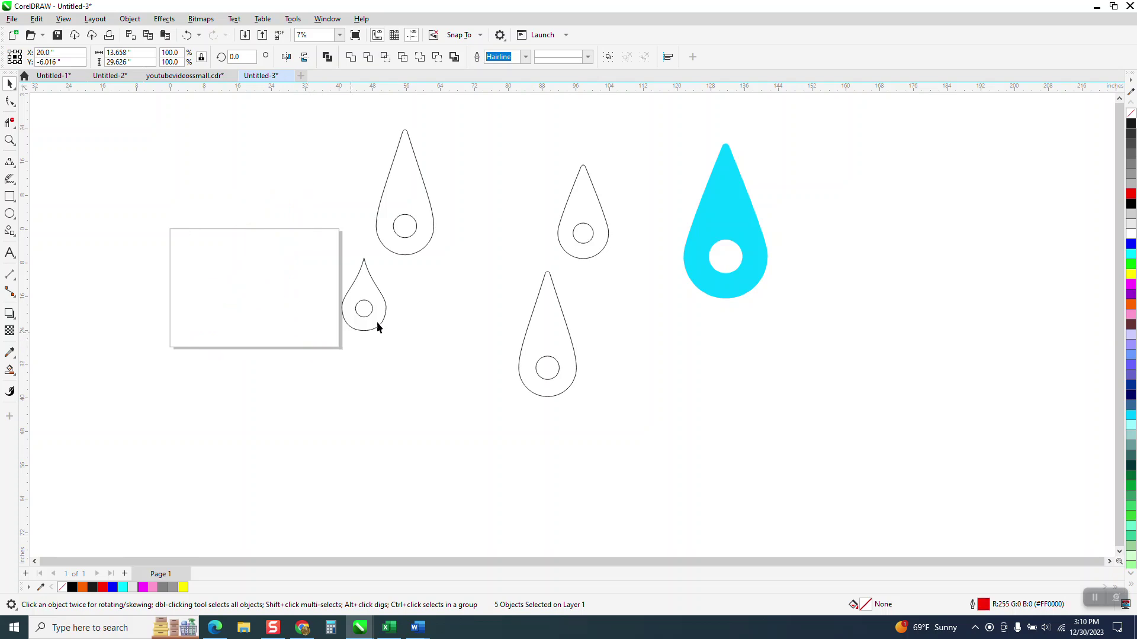
Step: Group the lower teardrop with its circle and centre the group on the page with P
{"action": "left_click_drag", "start_coordinate": [622, 422], "coordinate": [634, 425]}
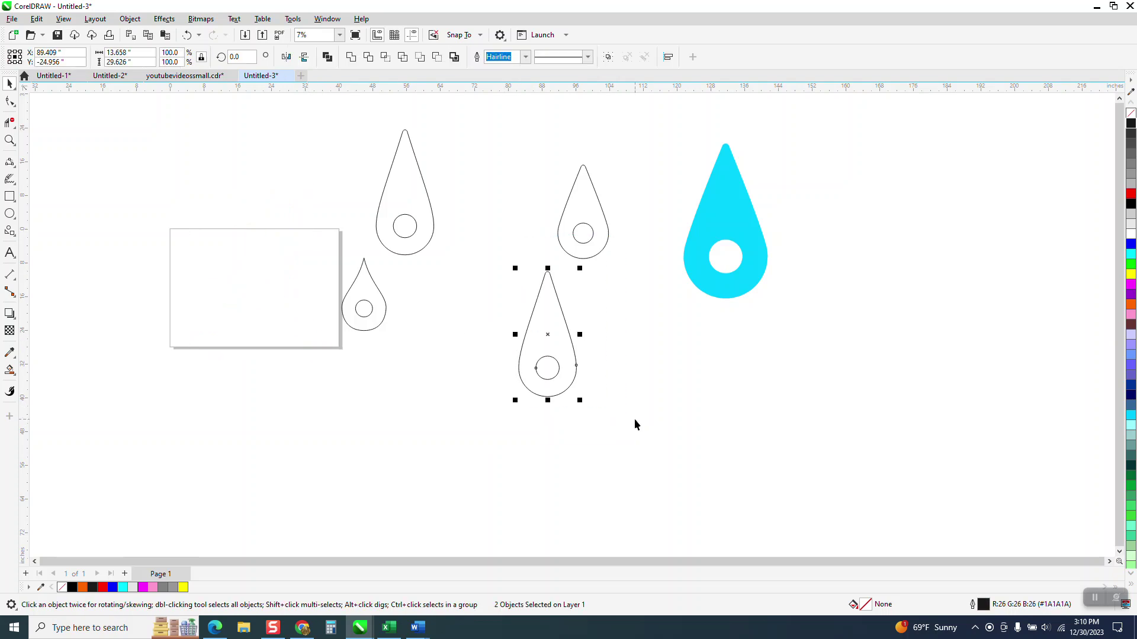
{"action": "key", "text": "ctrl+g"}
{"action": "key", "text": "p"}
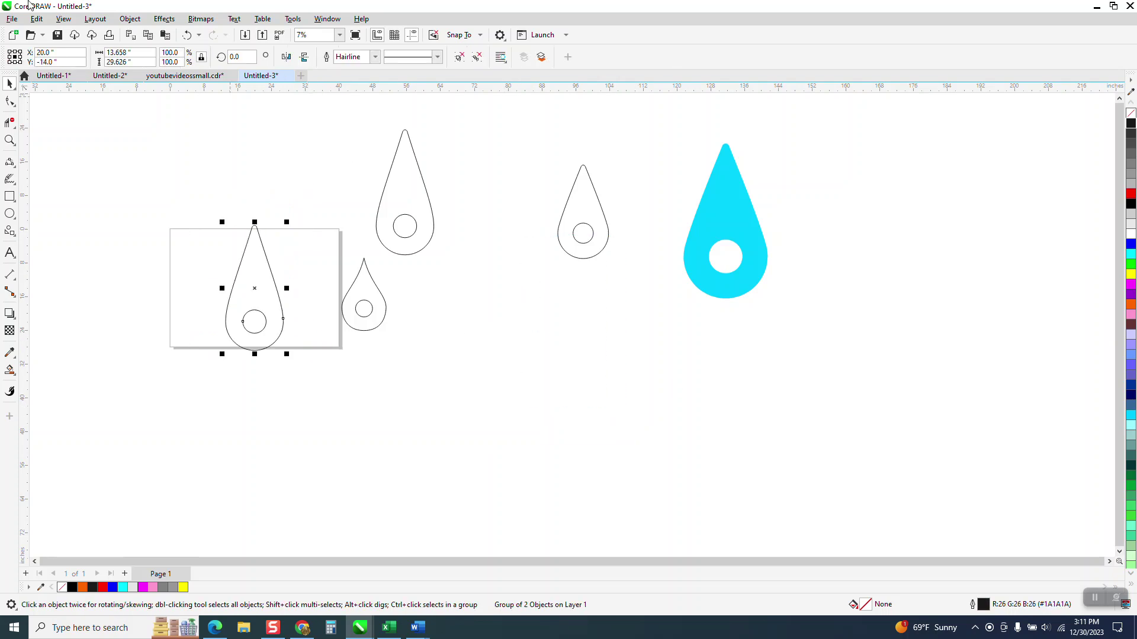
{"action": "left_click", "coordinate": [130, 18]}
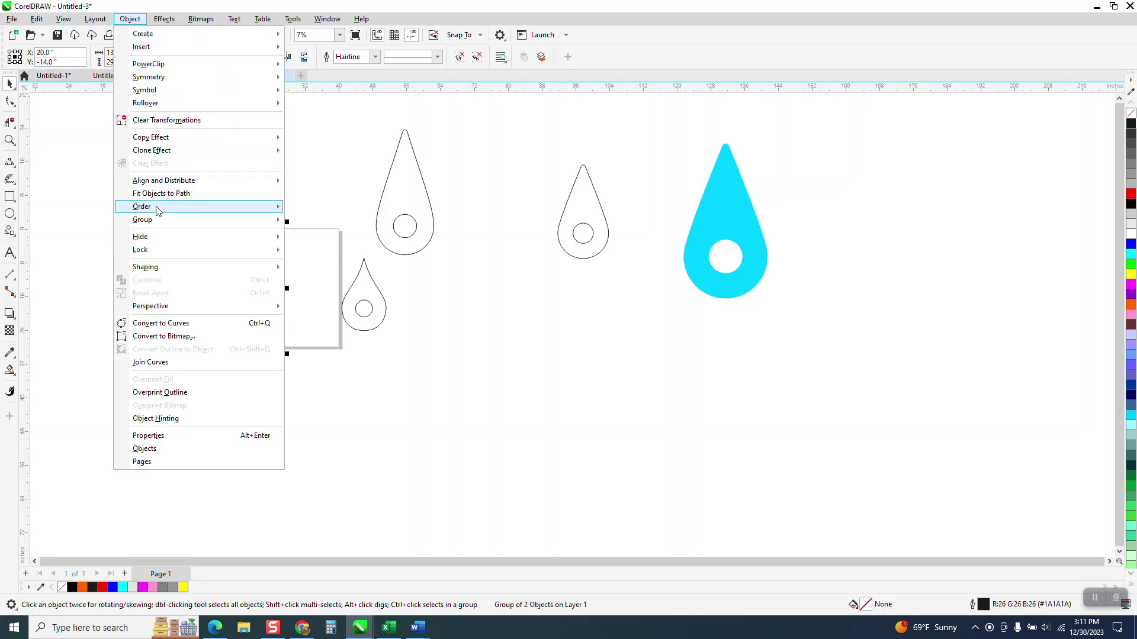
Step: Ungroup the teardrop and circle and zoom in on them
{"action": "mouse_move", "coordinate": [158, 222]}
{"action": "left_click", "coordinate": [315, 241]}
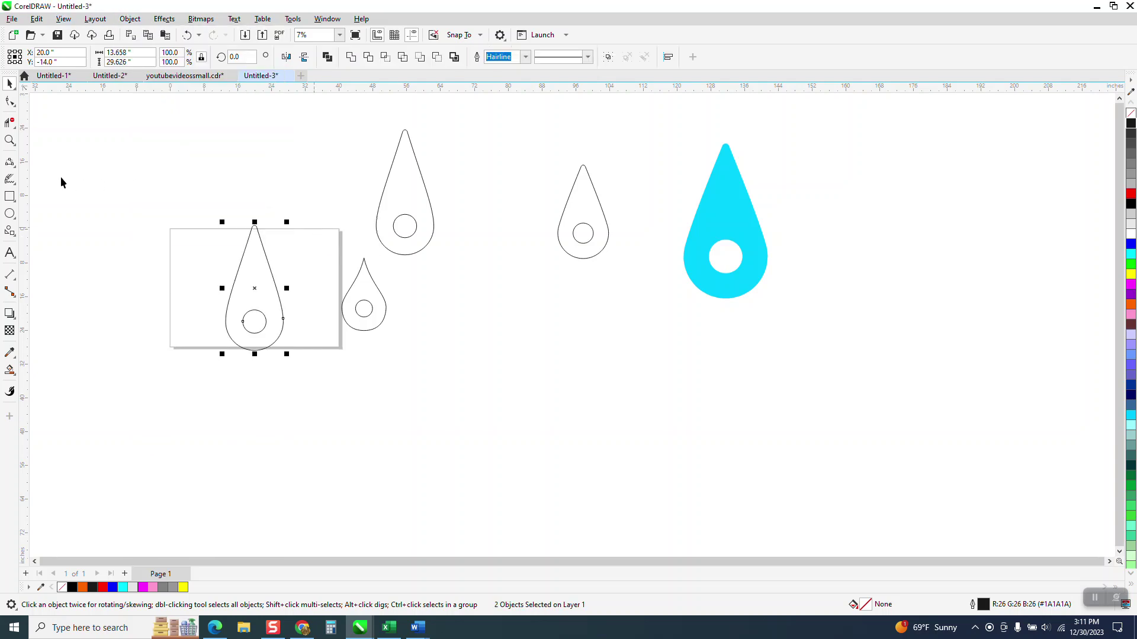
{"action": "left_click", "coordinate": [10, 141]}
{"action": "left_click_drag", "start_coordinate": [157, 192], "coordinate": [421, 406]}
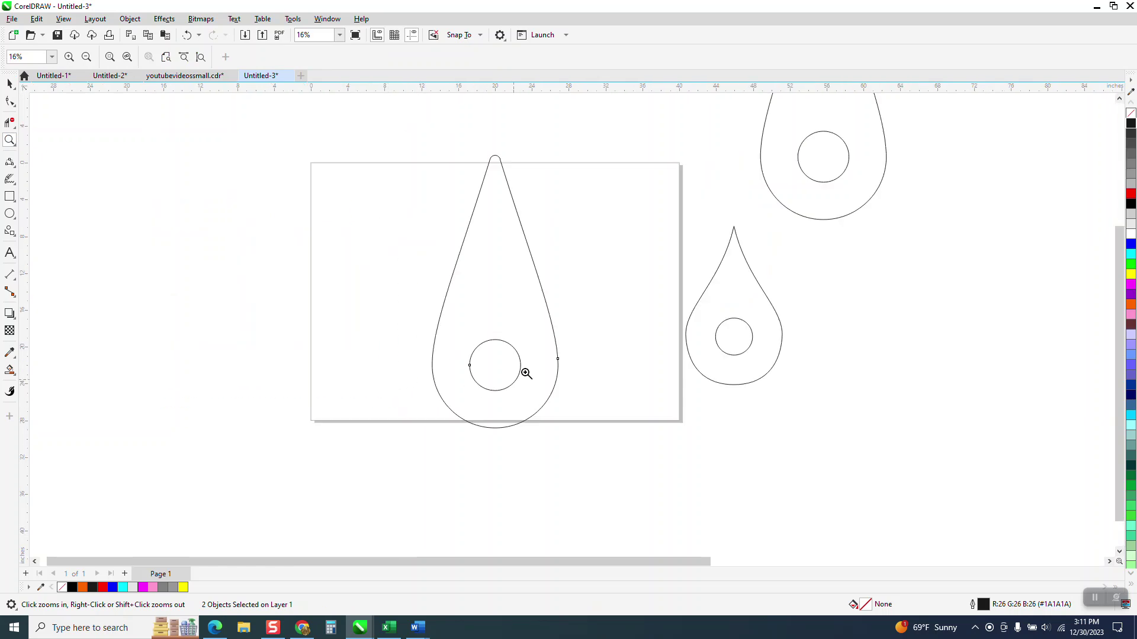
Step: Try dragging the teardrop's left node outward, then undo it and clear the selection
{"action": "left_click", "coordinate": [10, 101]}
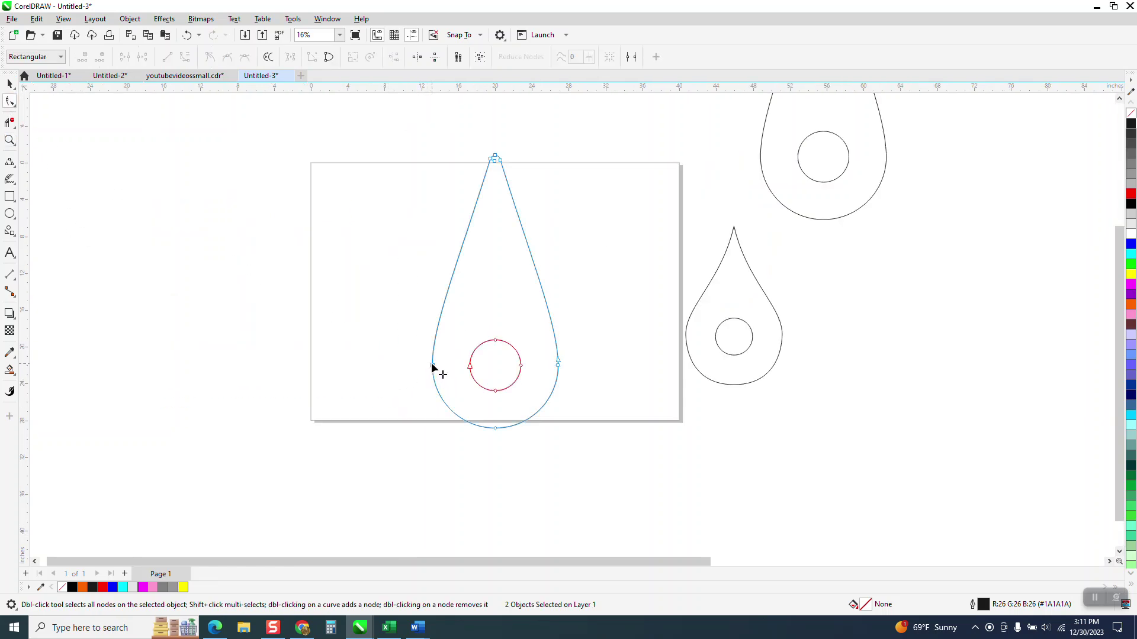
{"action": "left_click_drag", "start_coordinate": [432, 367], "coordinate": [424, 369]}
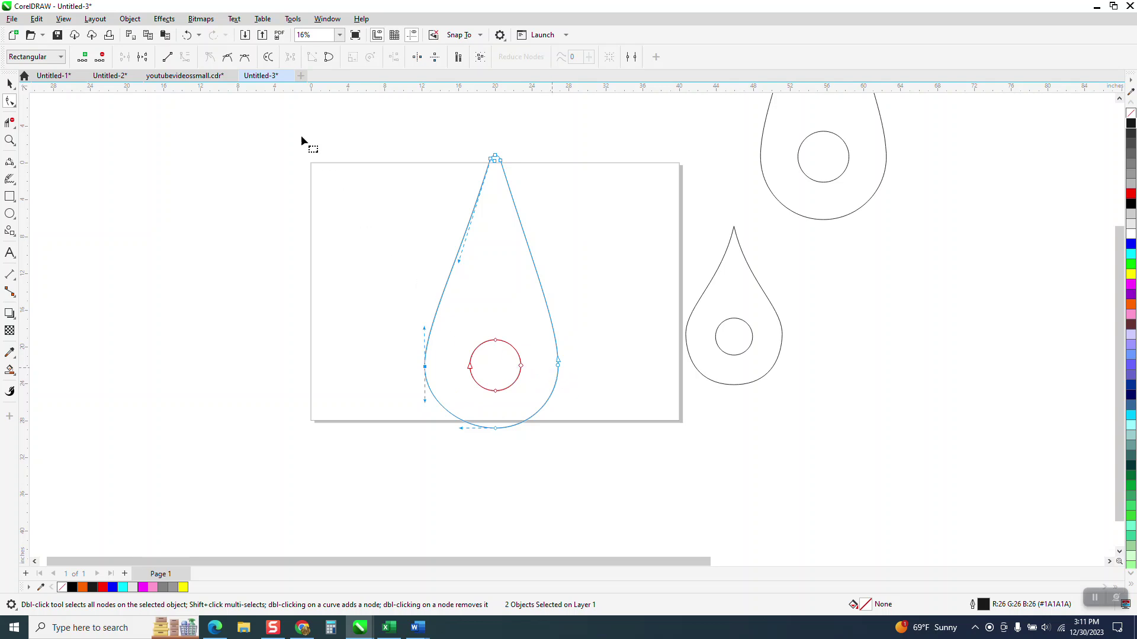
{"action": "left_click", "coordinate": [187, 35]}
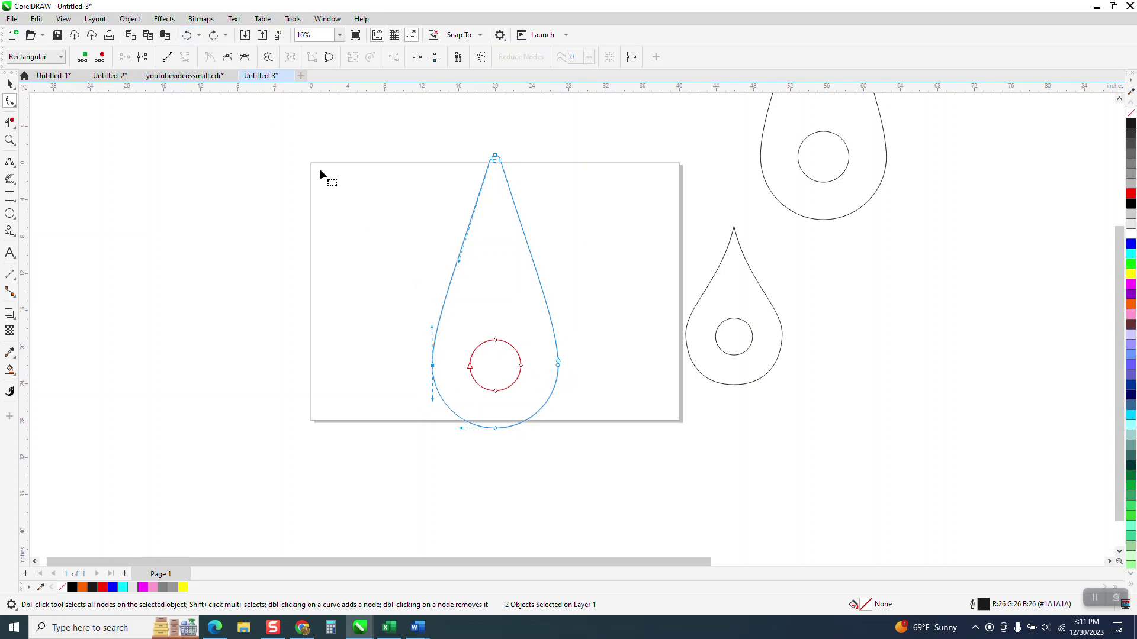
{"action": "left_click", "coordinate": [407, 147]}
{"action": "left_click", "coordinate": [9, 83]}
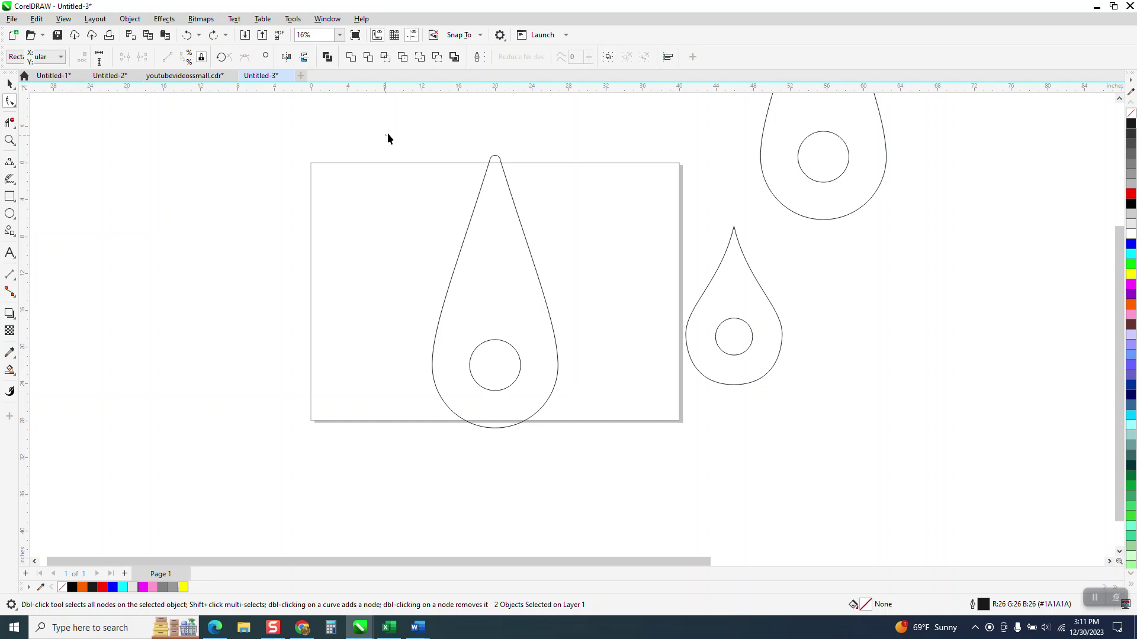
{"action": "key", "text": "space"}
{"action": "key", "text": "Escape"}
Step: Set the nudge distance to 0.1 in and nudge the teardrop's left node outward
{"action": "left_click", "coordinate": [408, 57]}
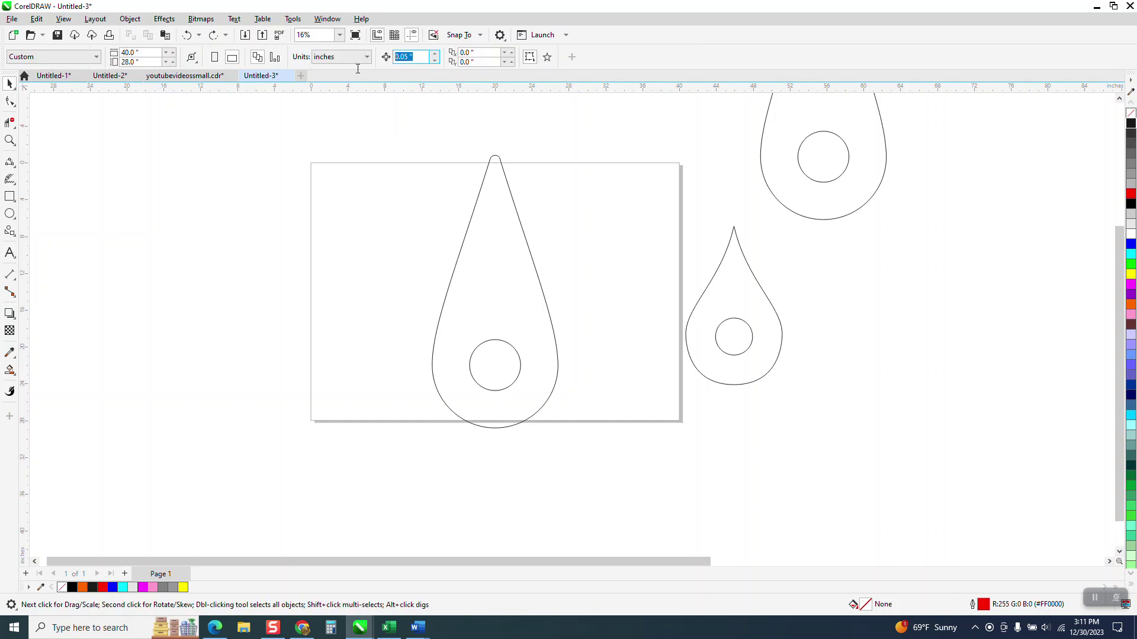
{"action": "type", "text": ".1"}
{"action": "key", "text": "Return"}
{"action": "key", "text": "space"}
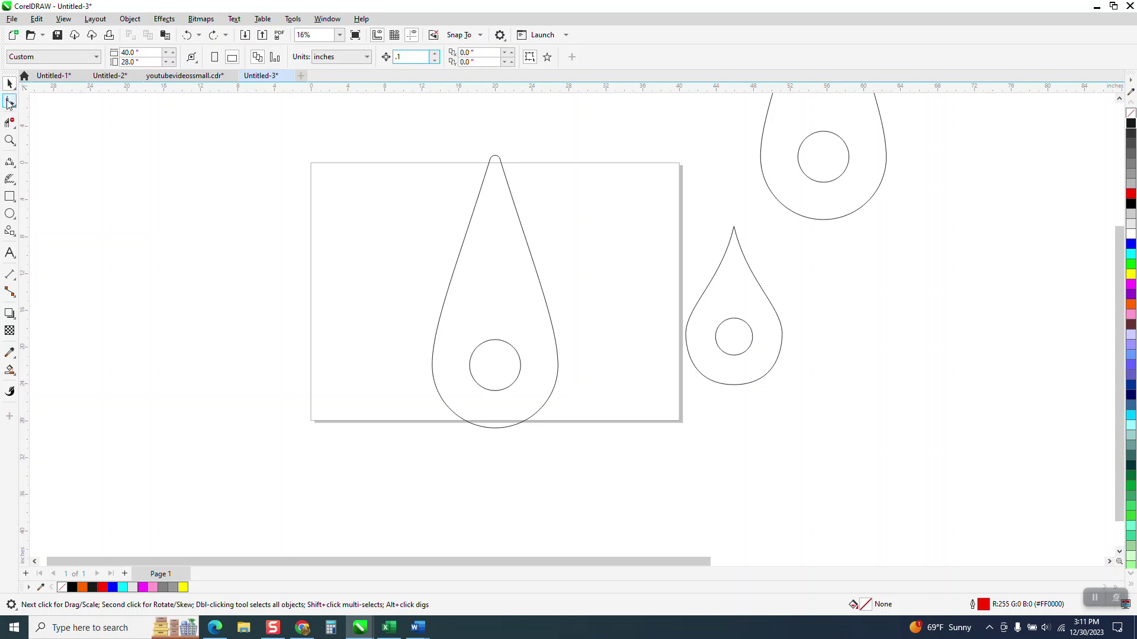
{"action": "left_click", "coordinate": [432, 364]}
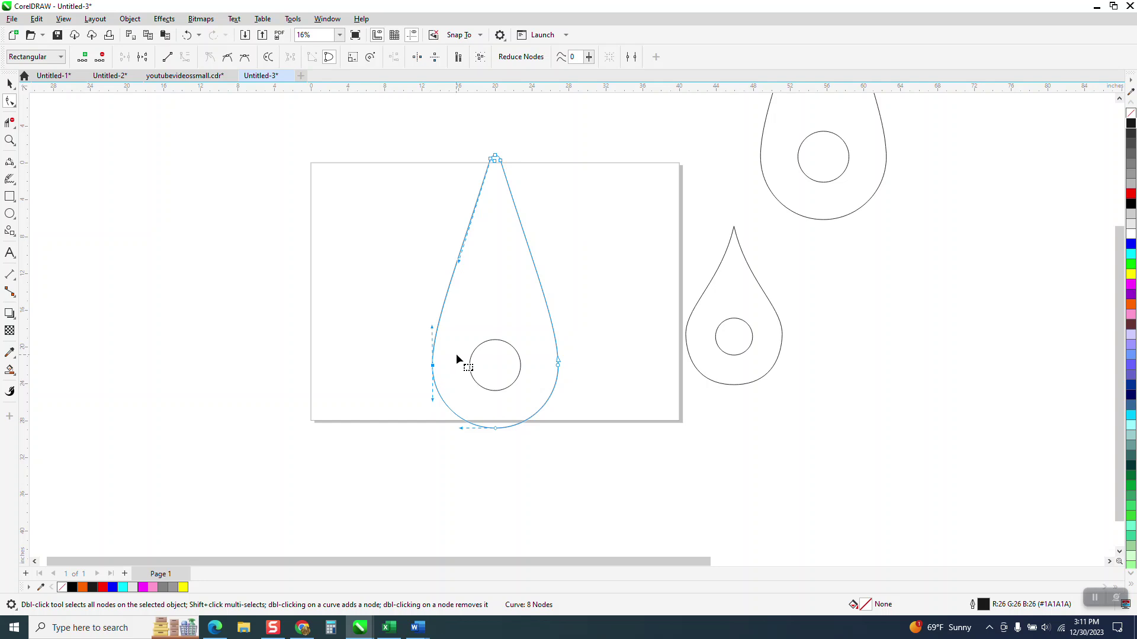
{"action": "key", "text": "Left"}
{"action": "key", "text": "Left"}
{"action": "key", "text": "Left"}
{"action": "key", "text": "Left"}
Step: Nudge the teardrop's right node outward twice by 0.1 in
{"action": "left_click", "coordinate": [558, 366]}
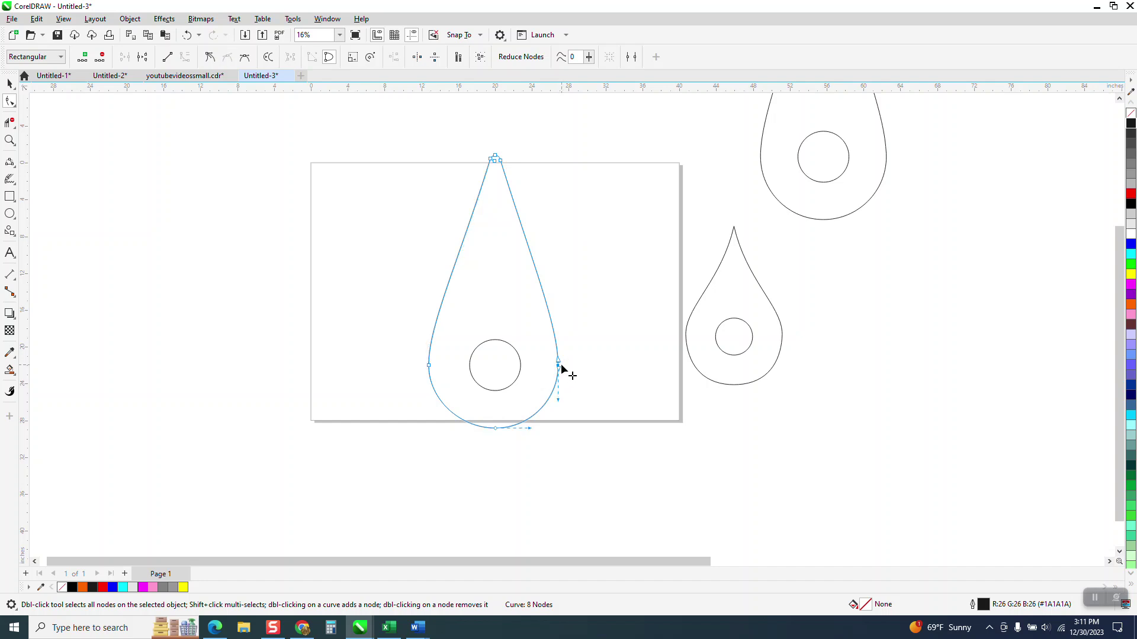
{"action": "key", "text": "Right"}
{"action": "key", "text": "Right"}
{"action": "key", "text": "Right"}
{"action": "key", "text": "Right"}
{"action": "left_click", "coordinate": [594, 349]}
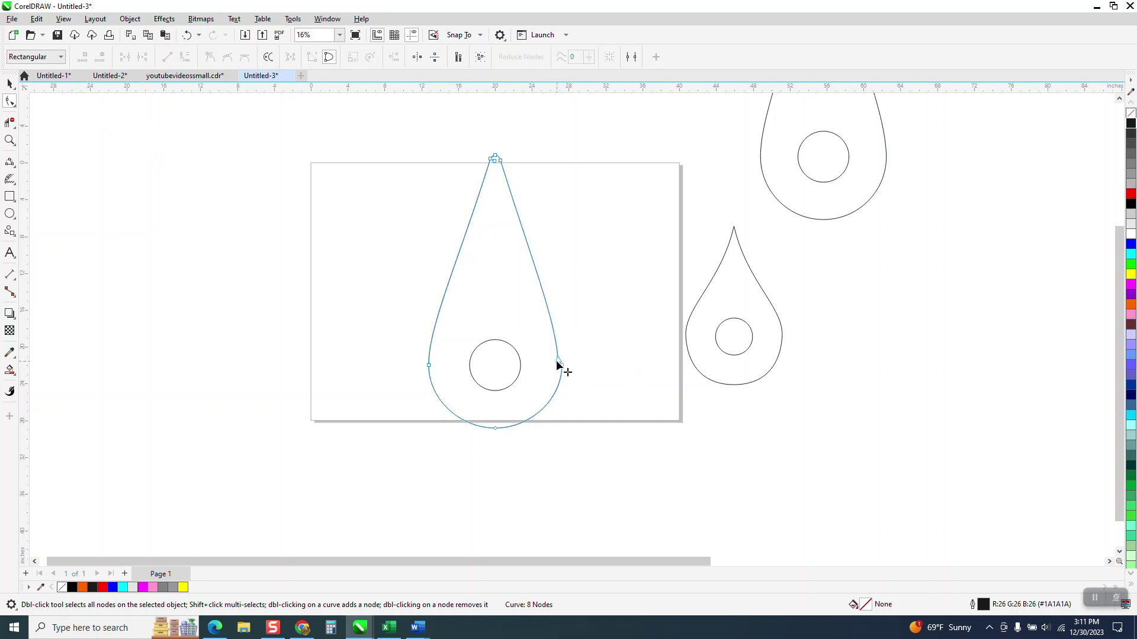
{"action": "left_click", "coordinate": [559, 360]}
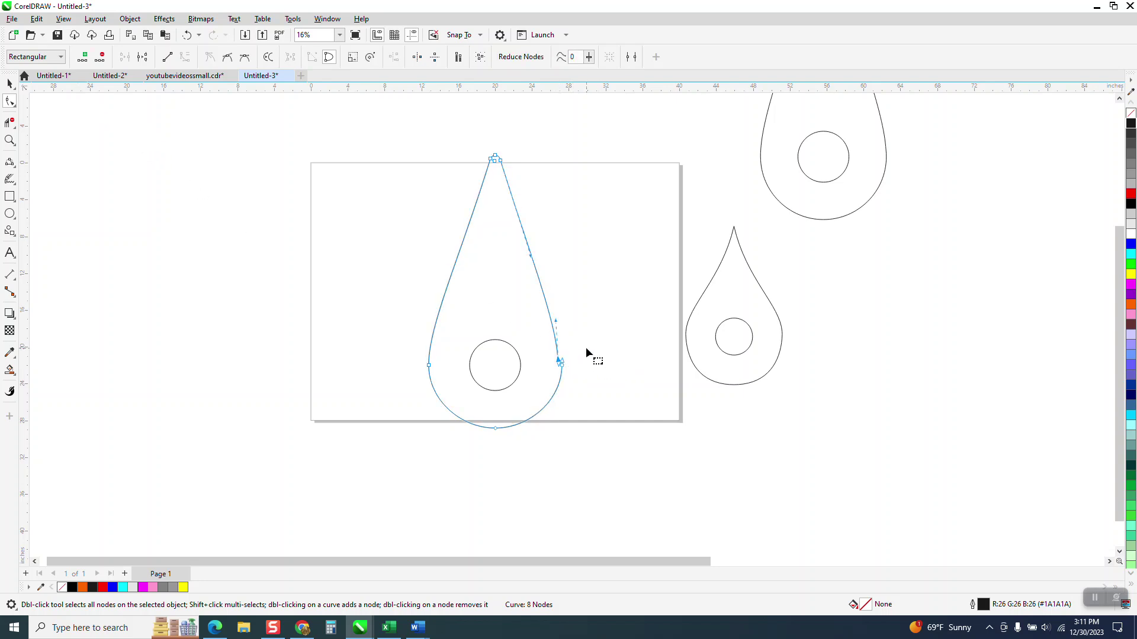
{"action": "key", "text": "Right"}
{"action": "left_click", "coordinate": [588, 350]}
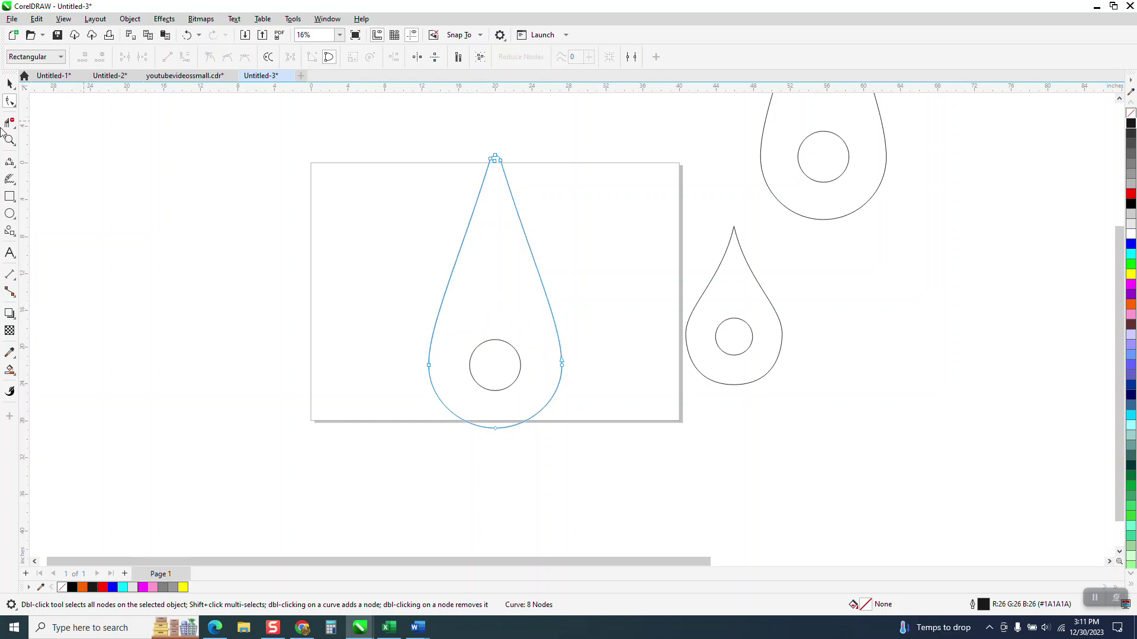
Step: Smart Fill the region inside the teardrop, minus its hole, with blue
{"action": "left_click", "coordinate": [10, 140]}
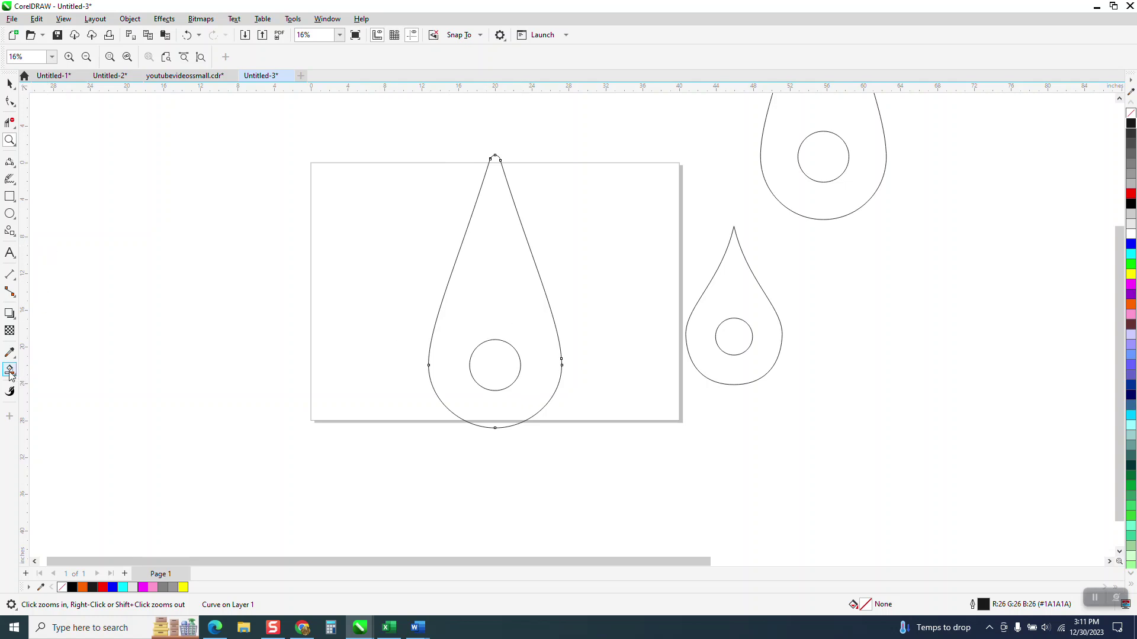
{"action": "left_click", "coordinate": [10, 371]}
{"action": "left_click", "coordinate": [514, 314]}
Step: Move the new blue teardrop left of the original and make it an unfilled dark outline
{"action": "left_click", "coordinate": [9, 85]}
{"action": "left_click_drag", "start_coordinate": [530, 272], "coordinate": [337, 279]}
{"action": "left_click", "coordinate": [1131, 113]}
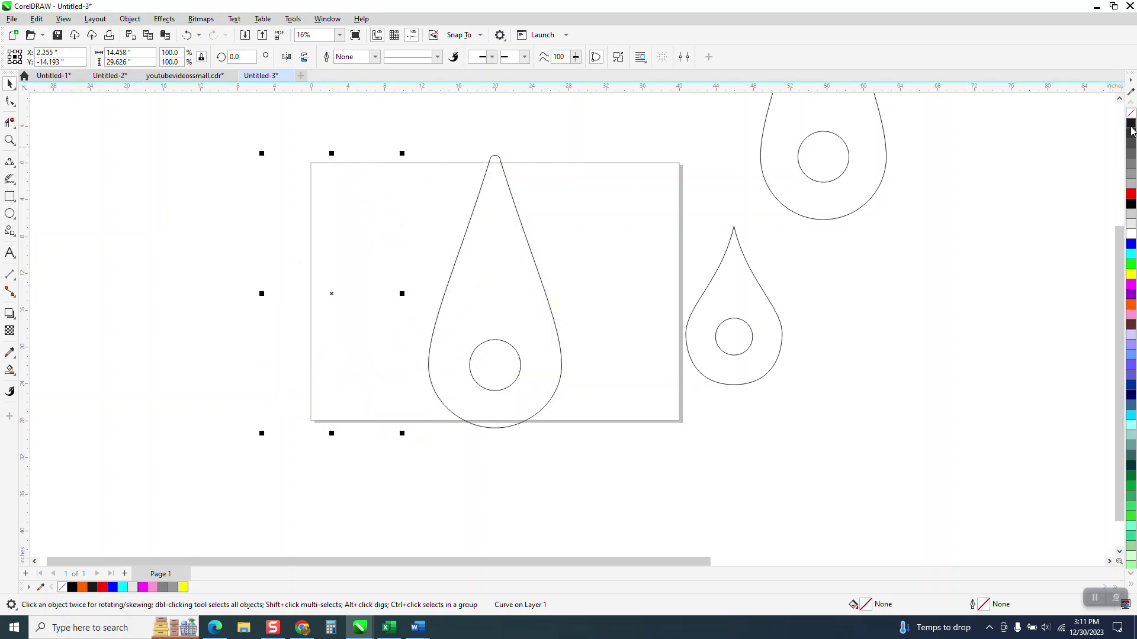
{"action": "right_click", "coordinate": [1131, 123]}
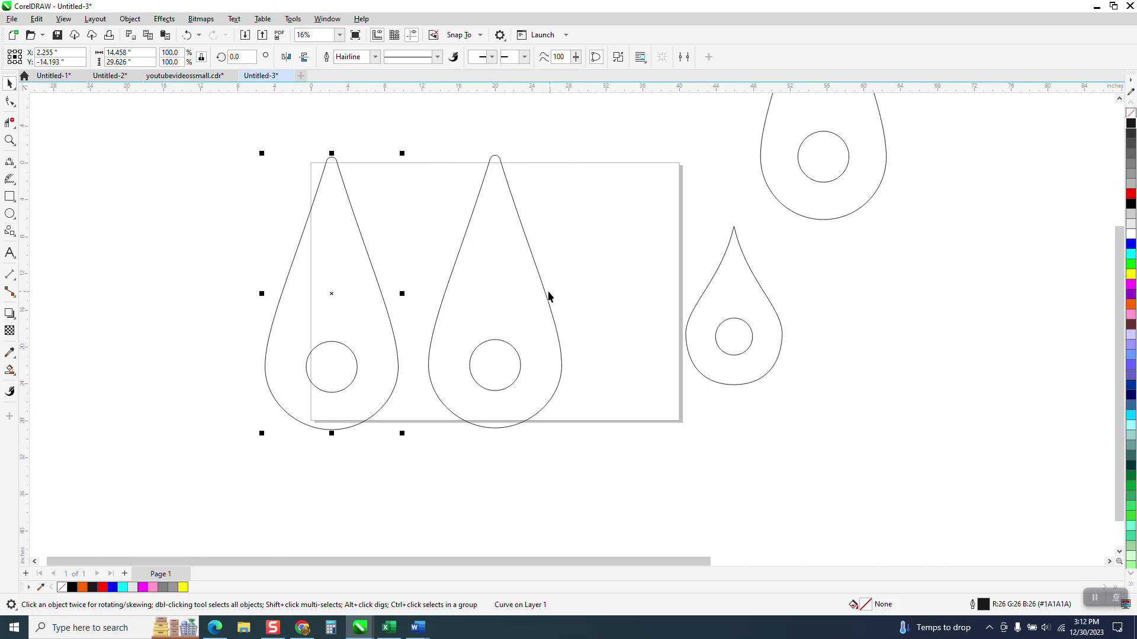
Step: Move the small teardrop on the right further right
{"action": "left_click_drag", "start_coordinate": [674, 211], "coordinate": [850, 429]}
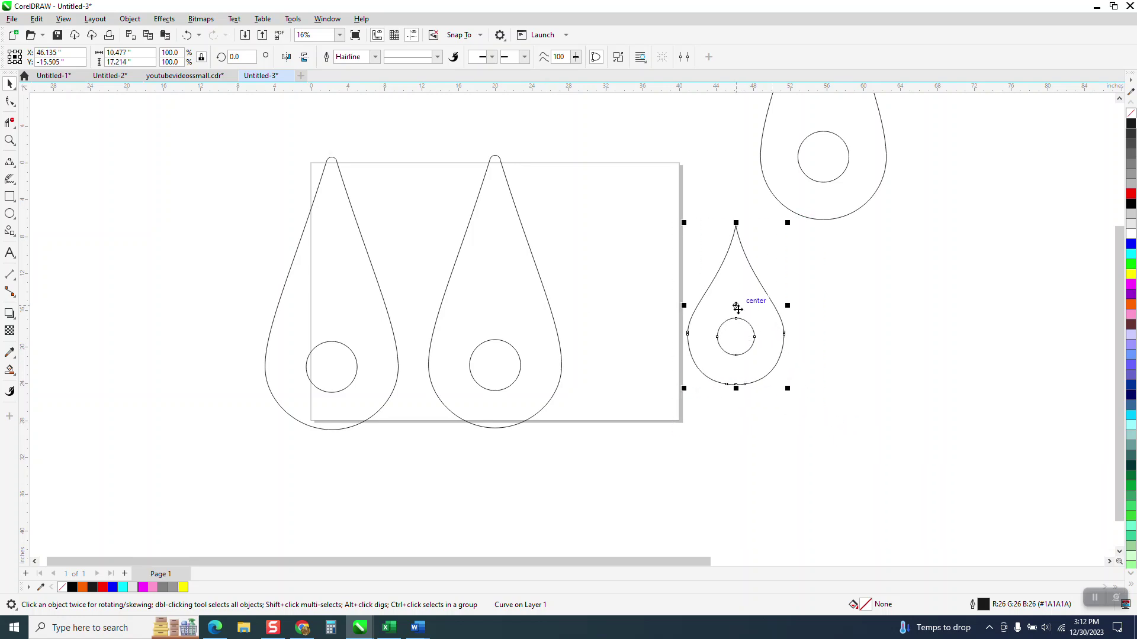
{"action": "left_click_drag", "start_coordinate": [736, 308], "coordinate": [860, 318]}
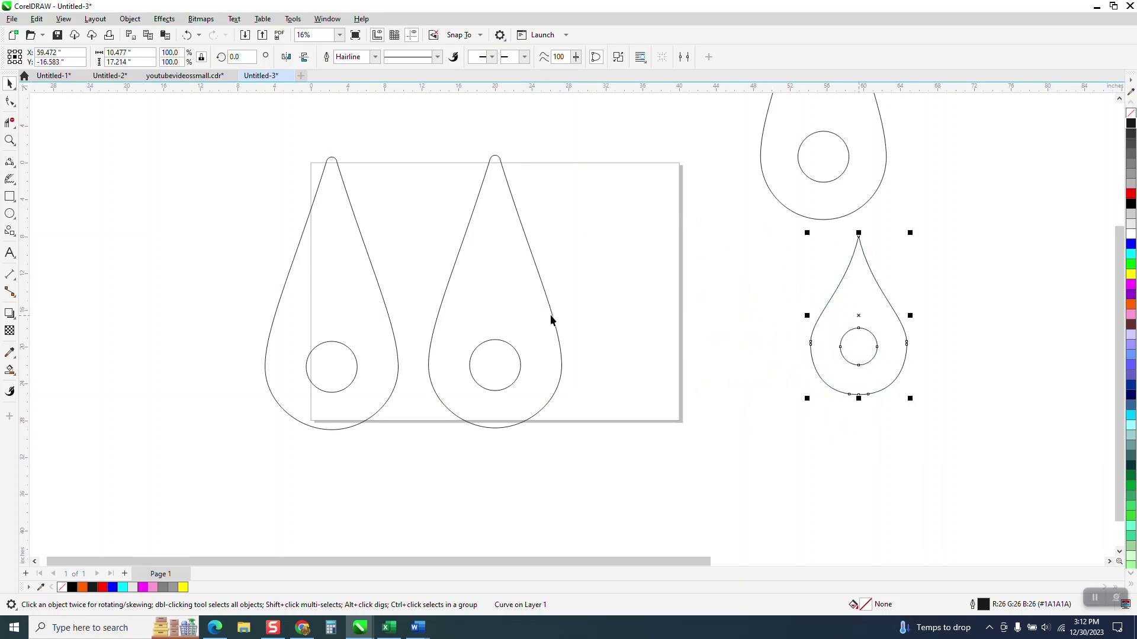
{"action": "left_click", "coordinate": [559, 200]}
Step: Set the nudge distance to 5 in and nudge the middle circle 10 in to the right
{"action": "left_click", "coordinate": [410, 56]}
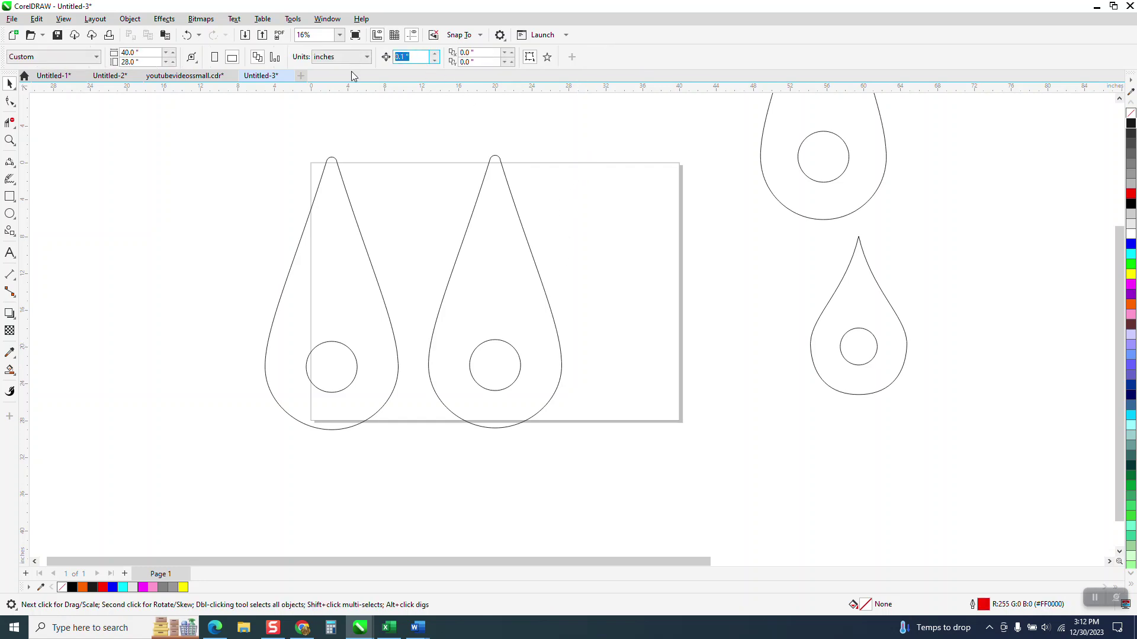
{"action": "type", "text": "5"}
{"action": "left_click", "coordinate": [501, 343]}
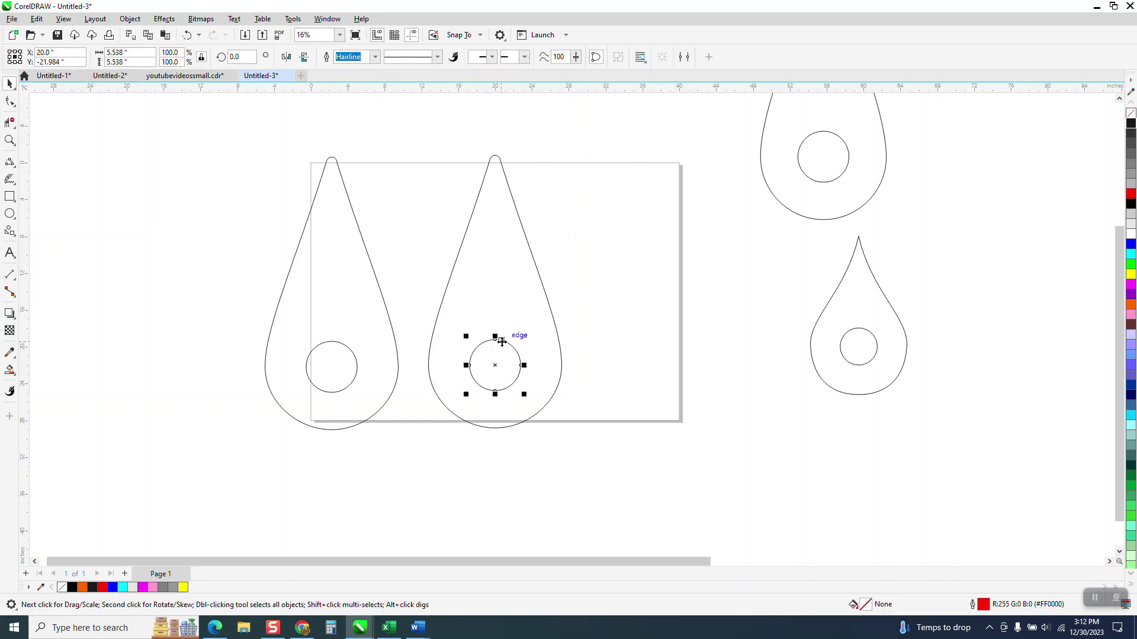
{"action": "key", "text": "Right"}
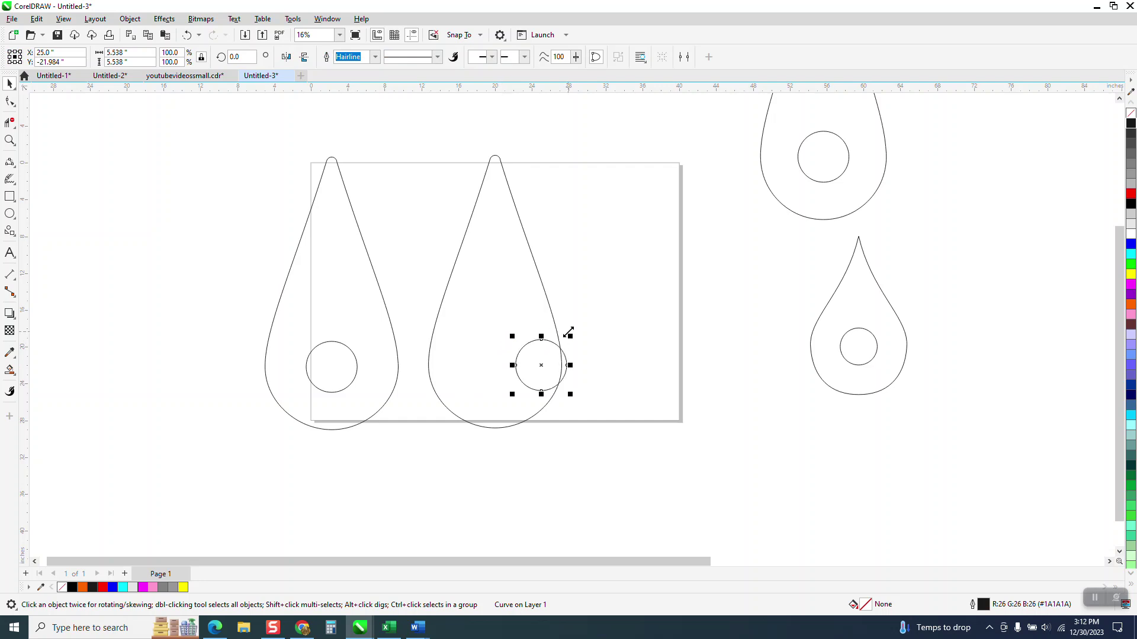
{"action": "key", "text": "Right"}
{"action": "key", "text": "Right"}
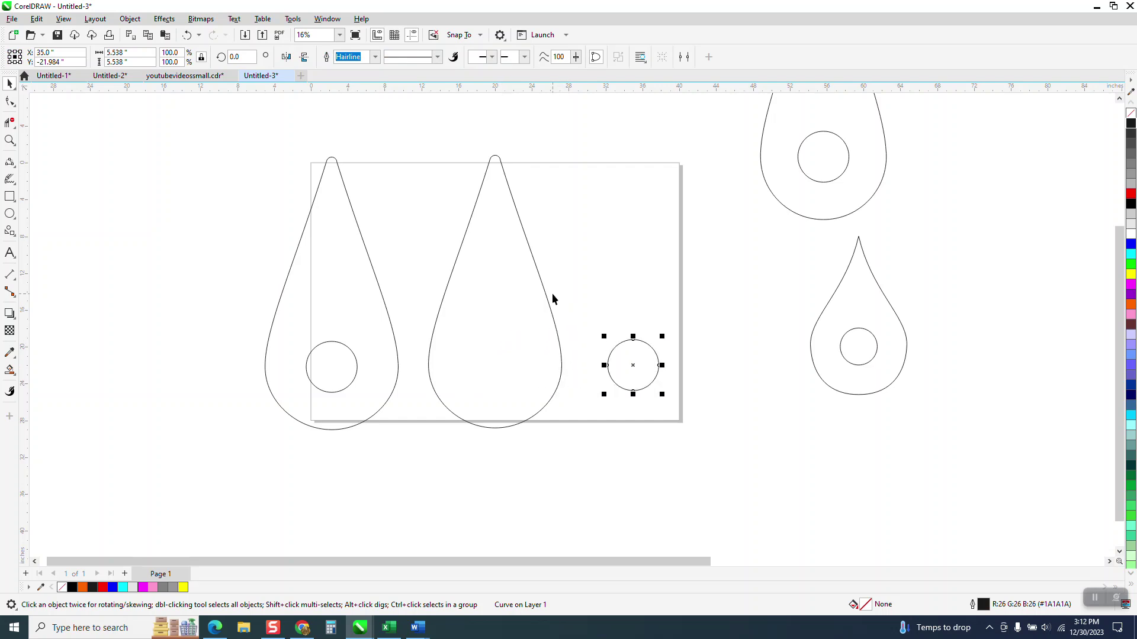
{"action": "left_click", "coordinate": [548, 304]}
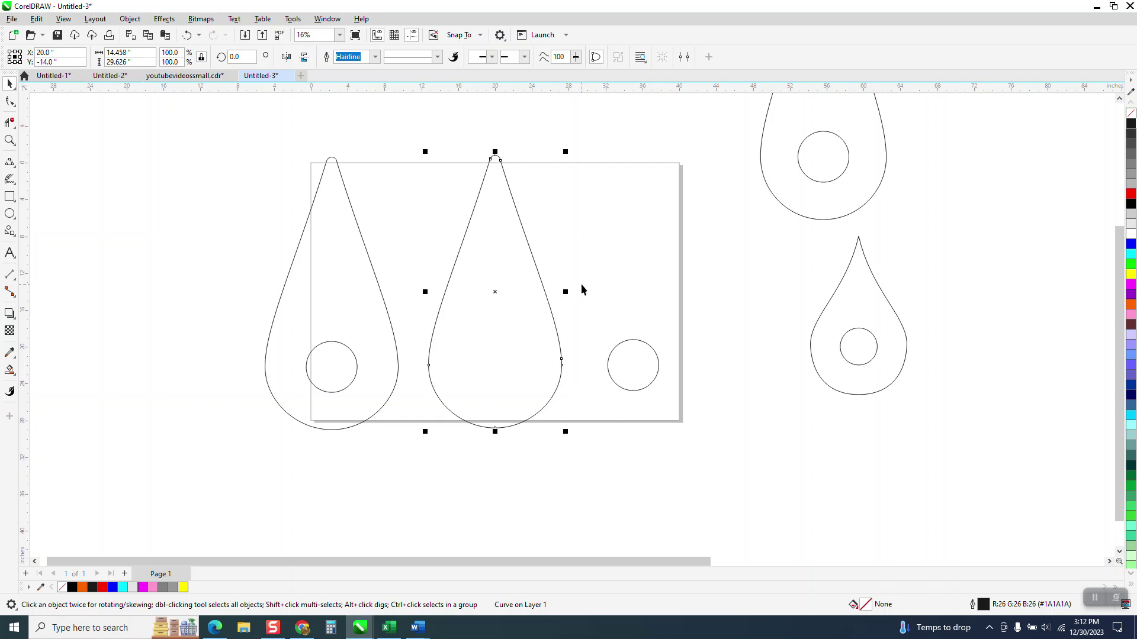
Step: Draw a long vertical 2-point line and centre it horizontally on the page
{"action": "left_click", "coordinate": [15, 166]}
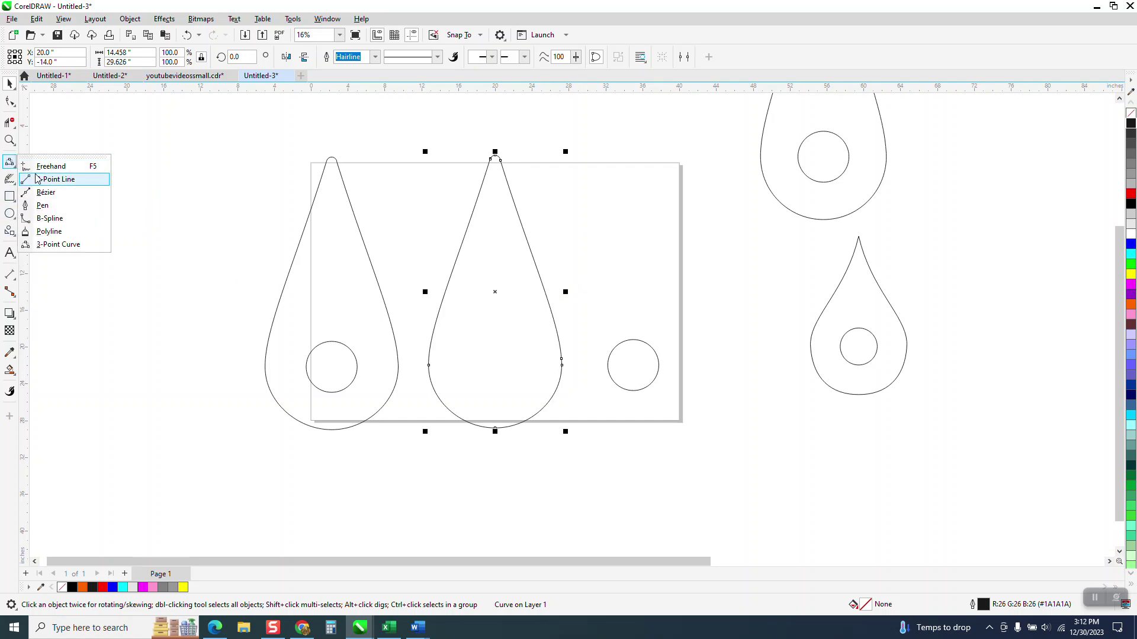
{"action": "left_click", "coordinate": [44, 177]}
{"action": "left_click_drag", "start_coordinate": [180, 226], "coordinate": [153, 475]}
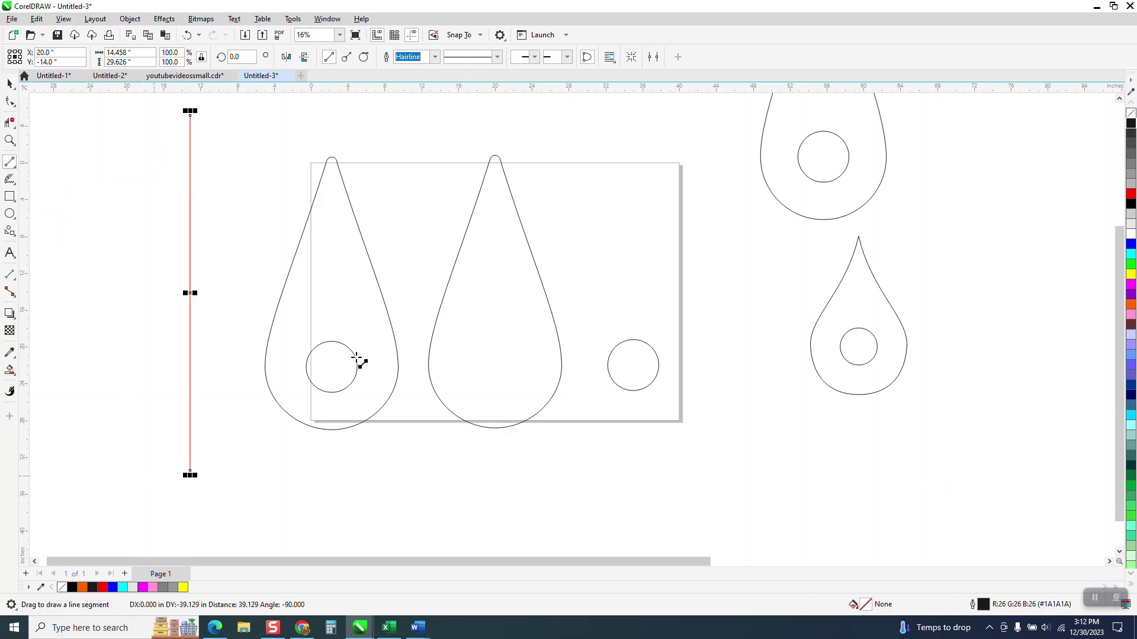
{"action": "key", "text": "c"}
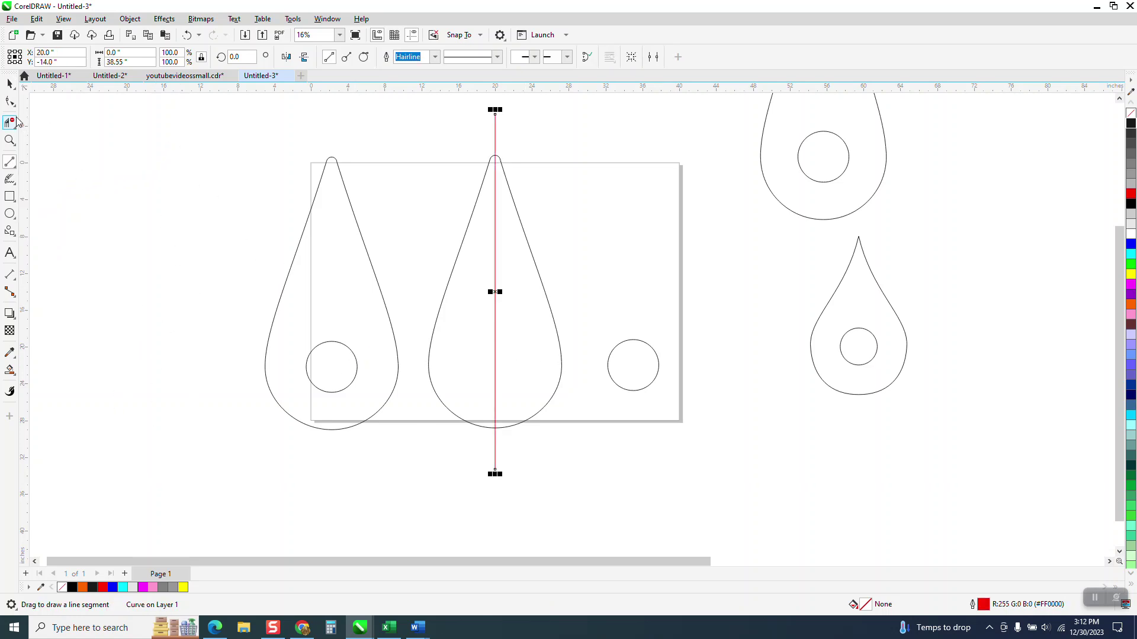
Step: Cut away the middle teardrop's right half with Virtual Segment Delete and select the remaining curve
{"action": "left_click", "coordinate": [10, 101]}
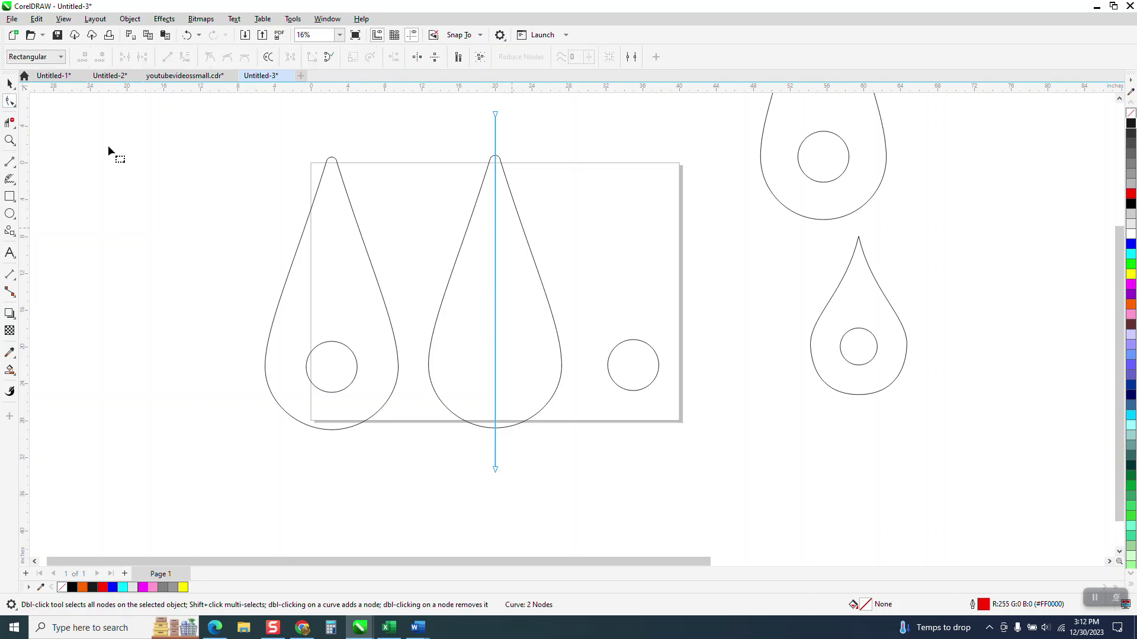
{"action": "left_click", "coordinate": [17, 132]}
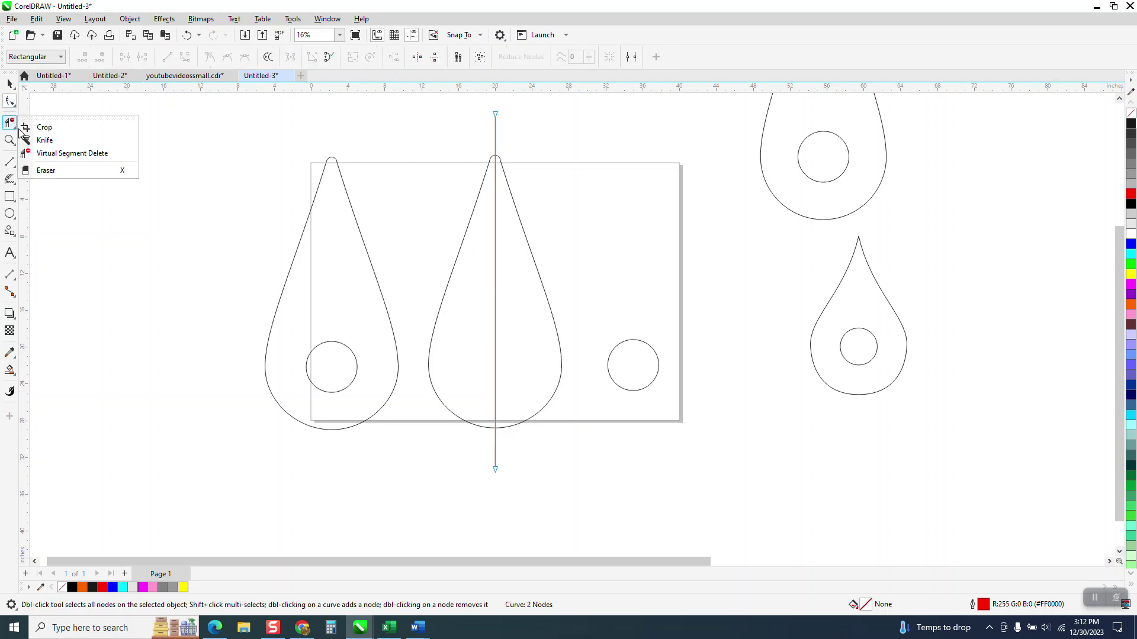
{"action": "left_click", "coordinate": [48, 153]}
{"action": "left_click", "coordinate": [525, 246]}
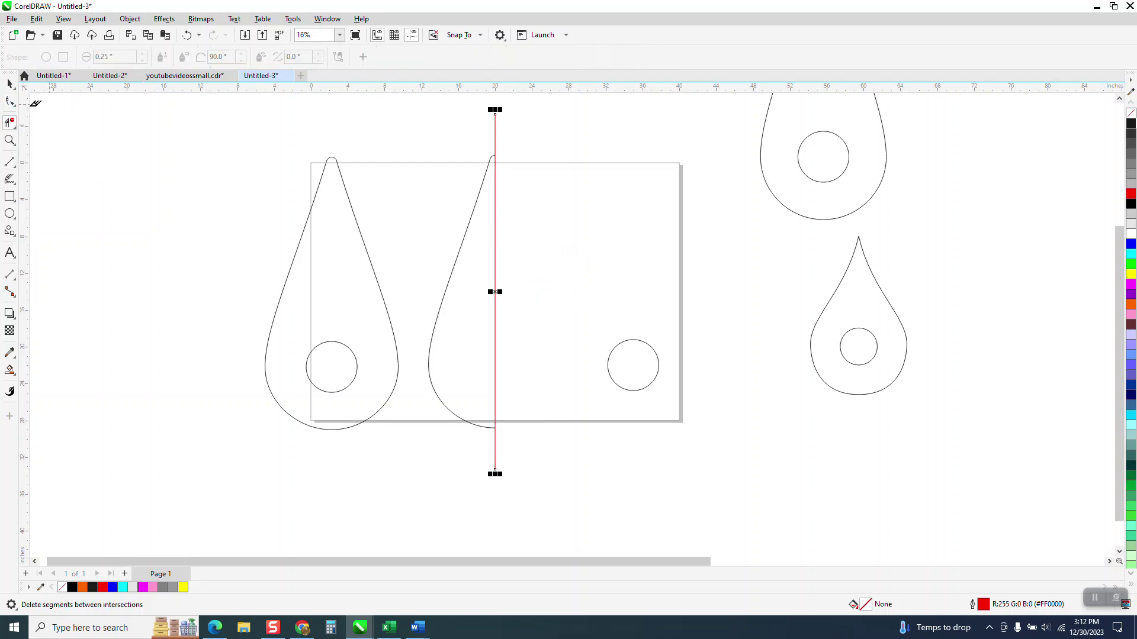
{"action": "left_click", "coordinate": [11, 101]}
{"action": "left_click", "coordinate": [487, 427]}
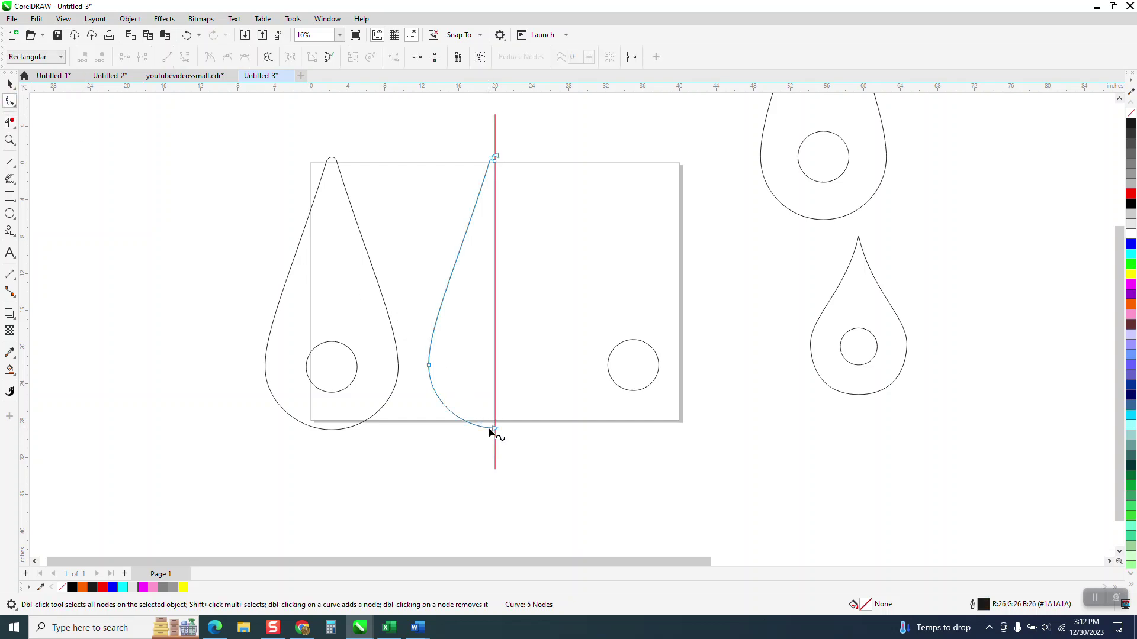
Step: Pull the half-teardrop's side node slightly left and smooth its top and bottom curves
{"action": "left_click", "coordinate": [428, 365]}
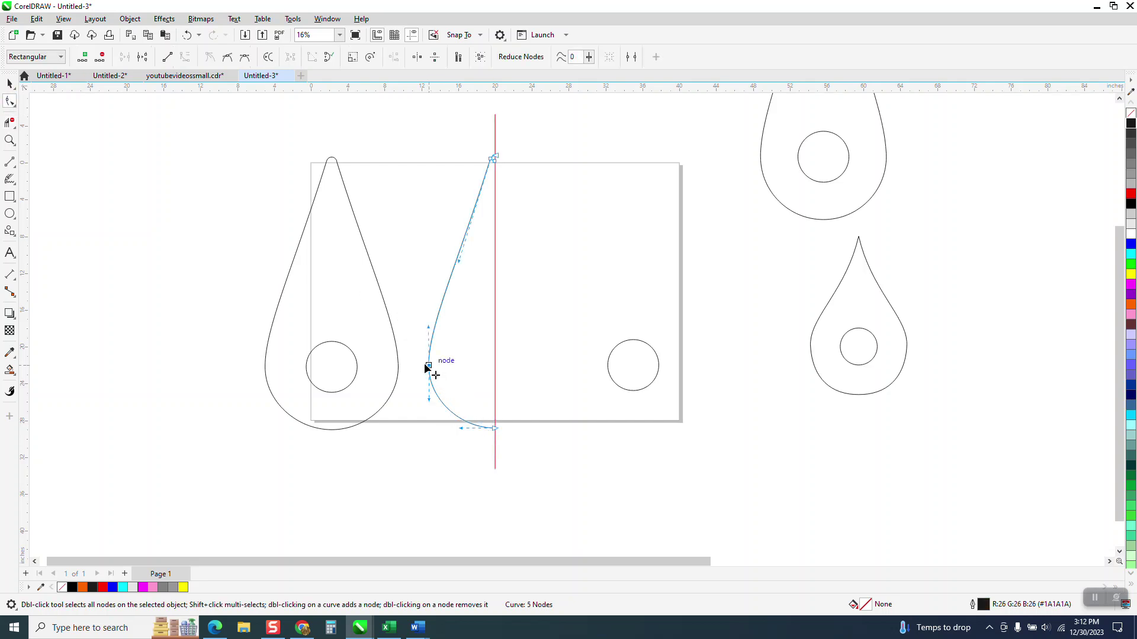
{"action": "left_click_drag", "start_coordinate": [425, 366], "coordinate": [422, 366]}
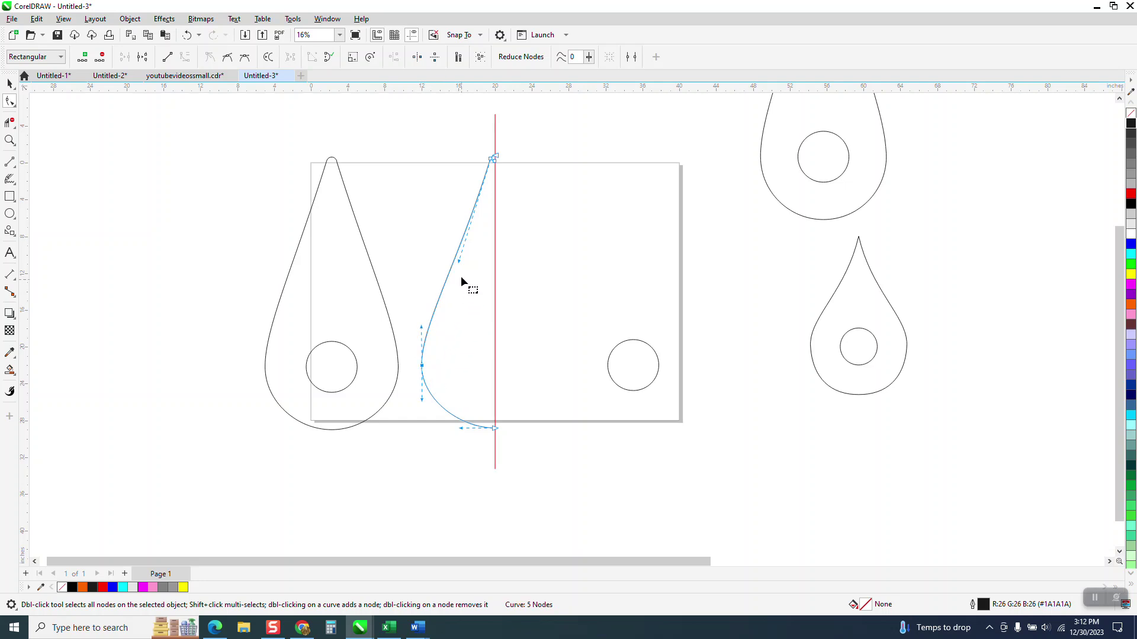
{"action": "left_click_drag", "start_coordinate": [459, 261], "coordinate": [454, 262]}
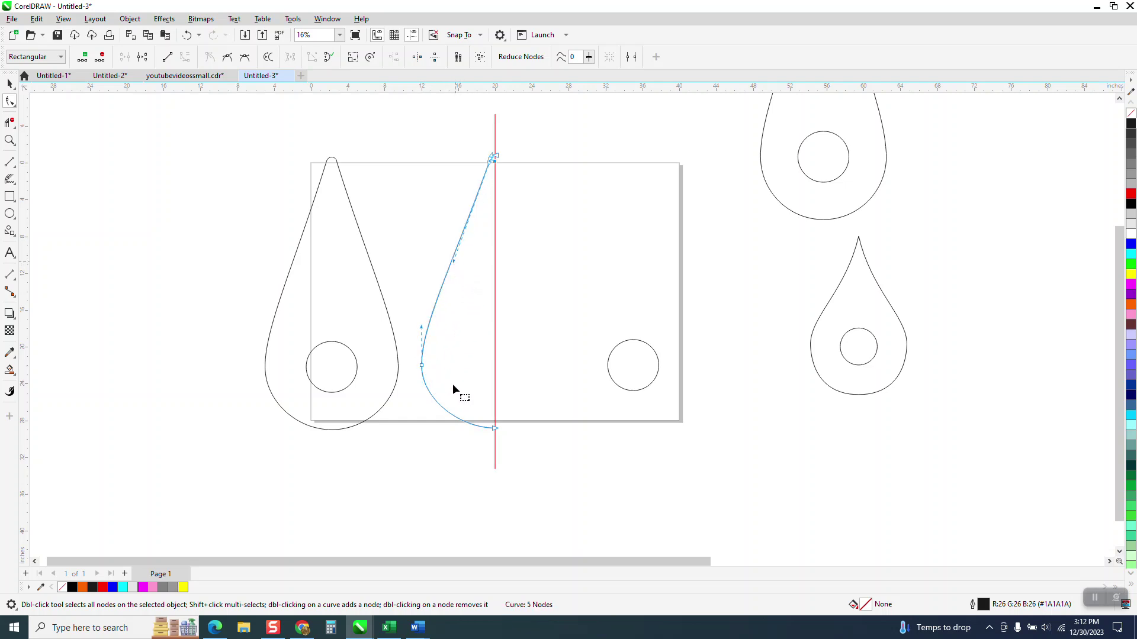
{"action": "left_click", "coordinate": [495, 428]}
{"action": "left_click_drag", "start_coordinate": [462, 430], "coordinate": [456, 434]}
{"action": "left_click", "coordinate": [10, 84]}
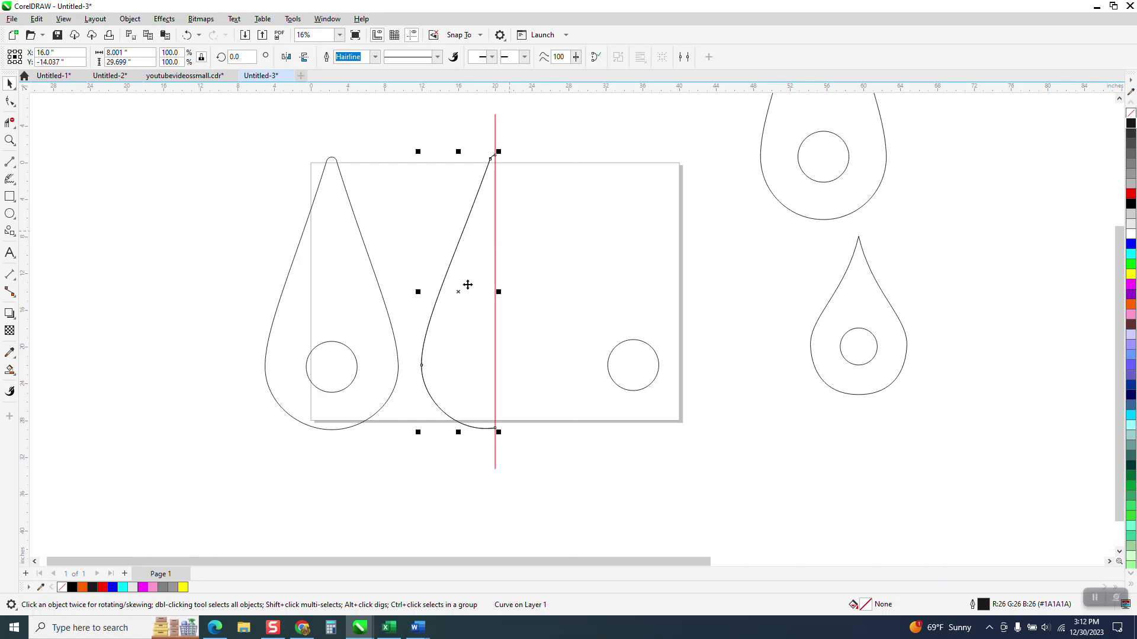
Step: Leave a mirrored copy of the half-curve across the centre line, then select the red line
{"action": "left_click_drag", "start_coordinate": [418, 292], "coordinate": [499, 292]}
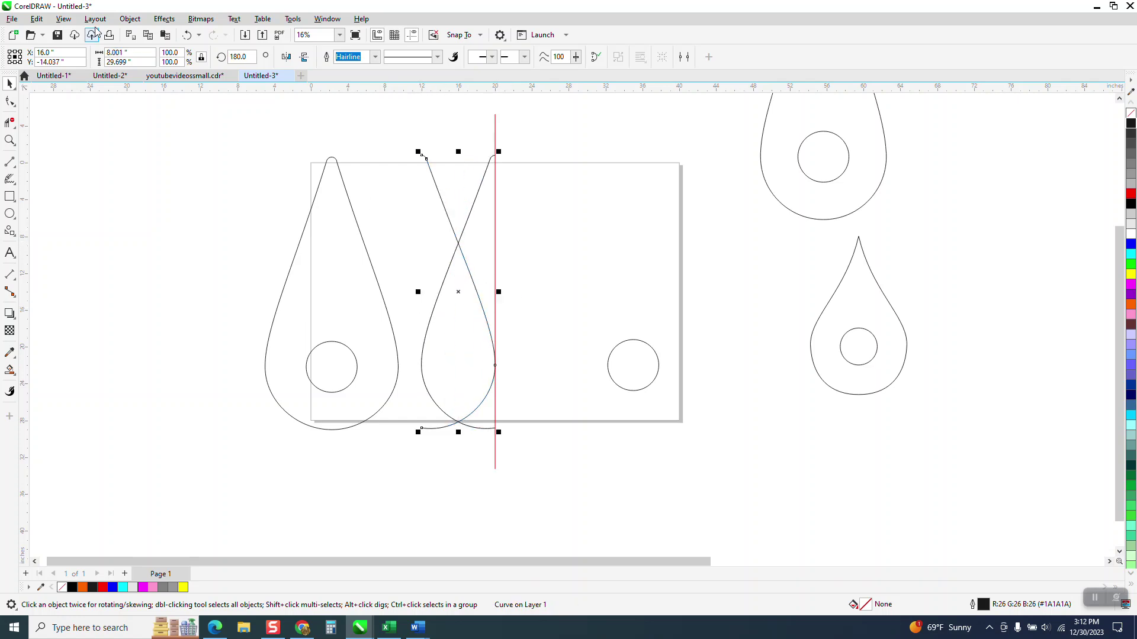
{"action": "left_click", "coordinate": [187, 35]}
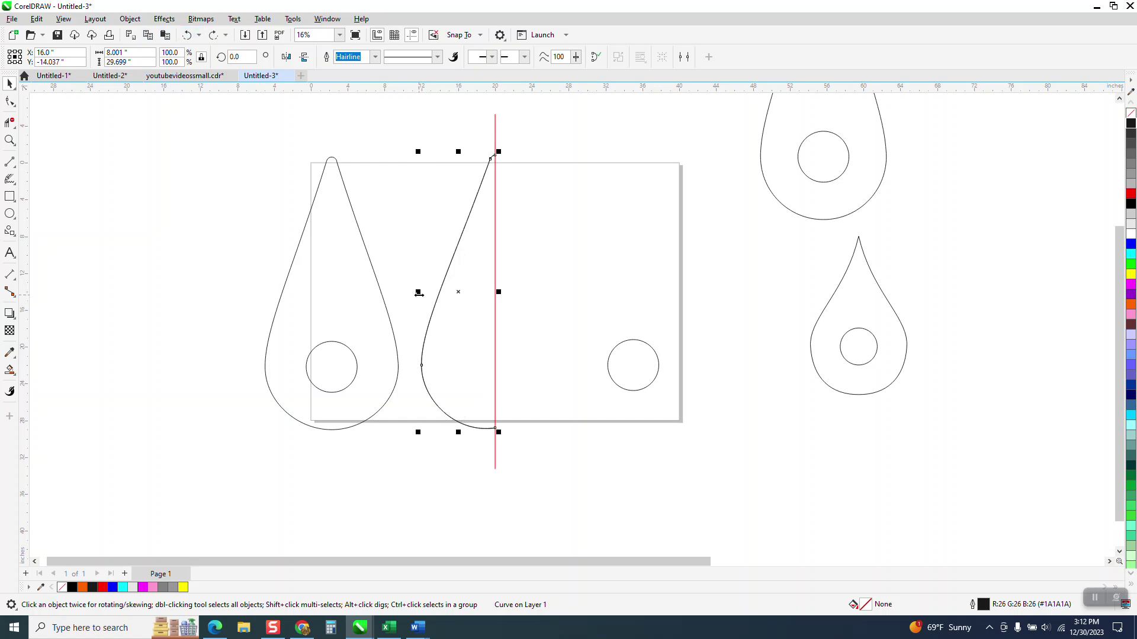
{"action": "left_click_drag", "start_coordinate": [418, 292], "coordinate": [516, 296]}
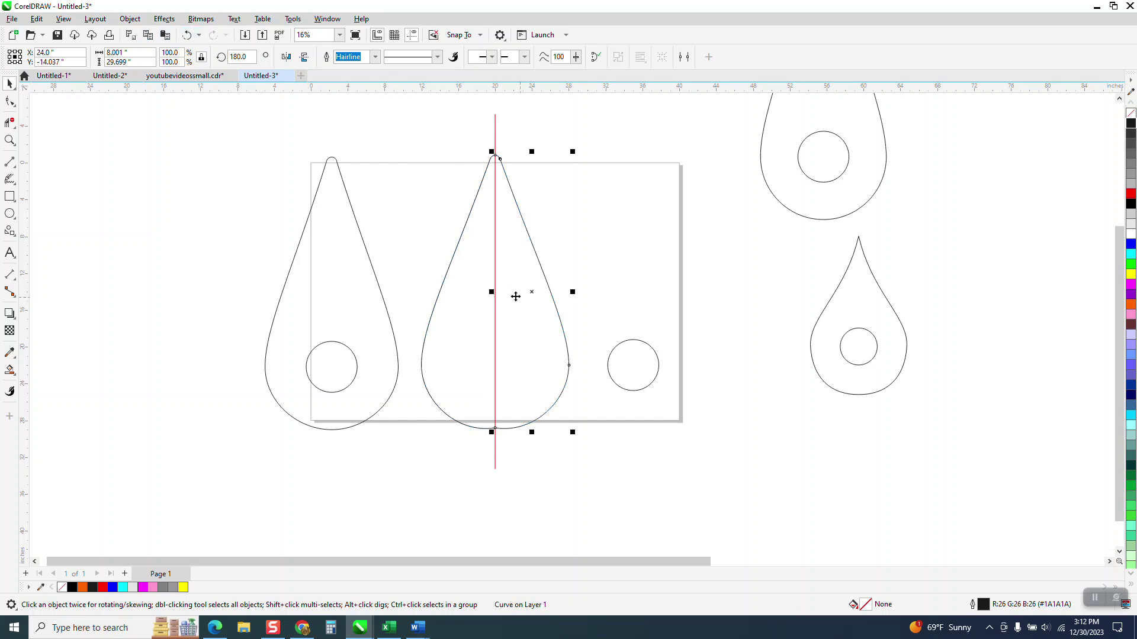
{"action": "left_click", "coordinate": [496, 460]}
{"action": "left_click", "coordinate": [495, 455]}
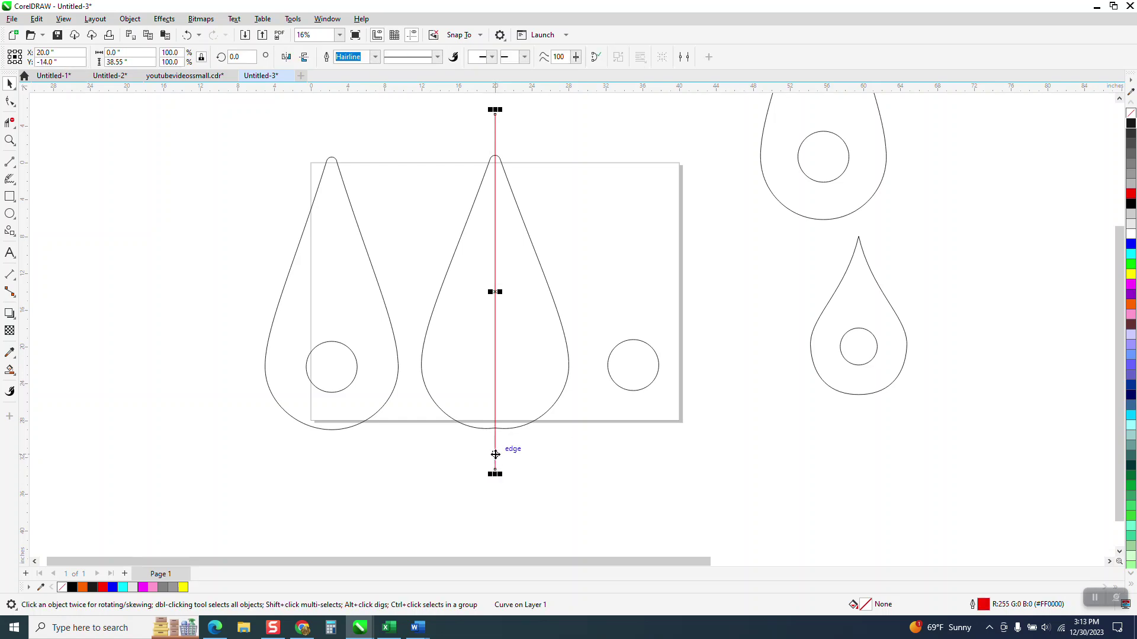
Step: Delete the vertical centre line and nudge the circle back left into the teardrop
{"action": "key", "text": "Delete"}
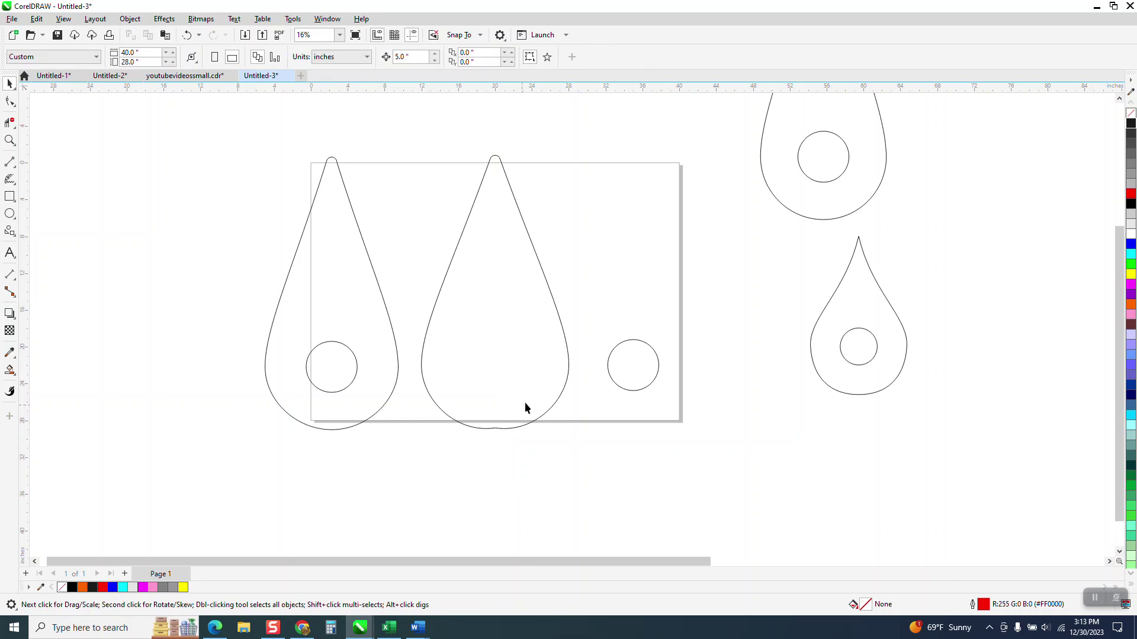
{"action": "left_click", "coordinate": [627, 367]}
{"action": "key", "text": "Left"}
{"action": "key", "text": "Left"}
{"action": "key", "text": "Left"}
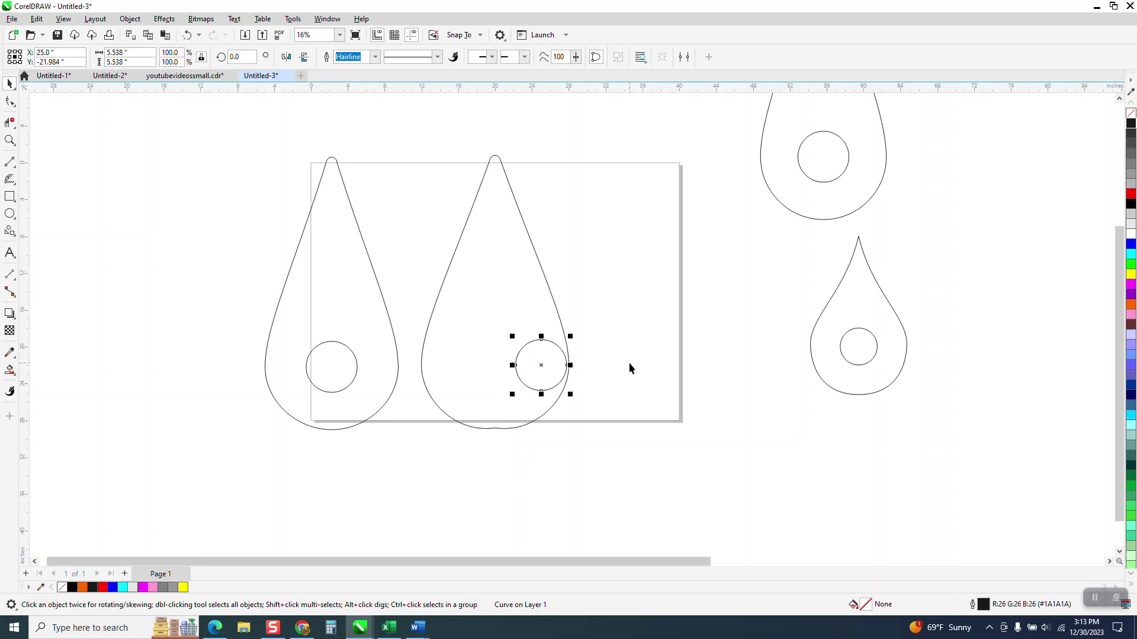
{"action": "left_click", "coordinate": [629, 364]}
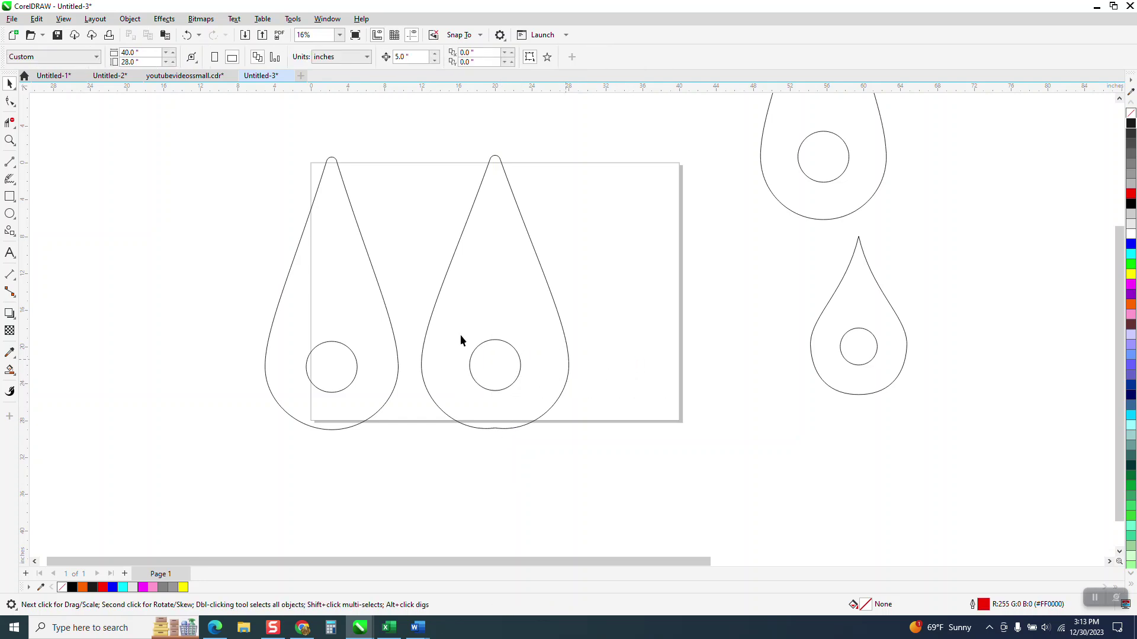
Step: Smart Fill the middle drop, nudge the copy right, and make it an unfilled dark outline
{"action": "left_click", "coordinate": [10, 141]}
{"action": "left_click_drag", "start_coordinate": [474, 396], "coordinate": [541, 461]}
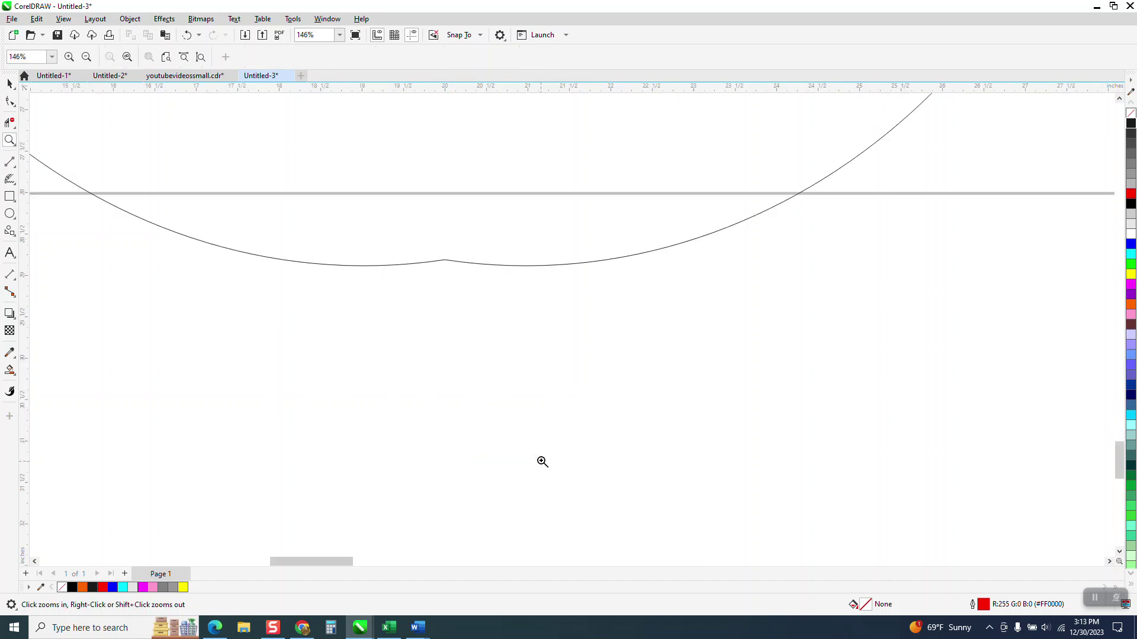
{"action": "scroll", "coordinate": [437, 500], "scroll_direction": "down", "scroll_amount": 5}
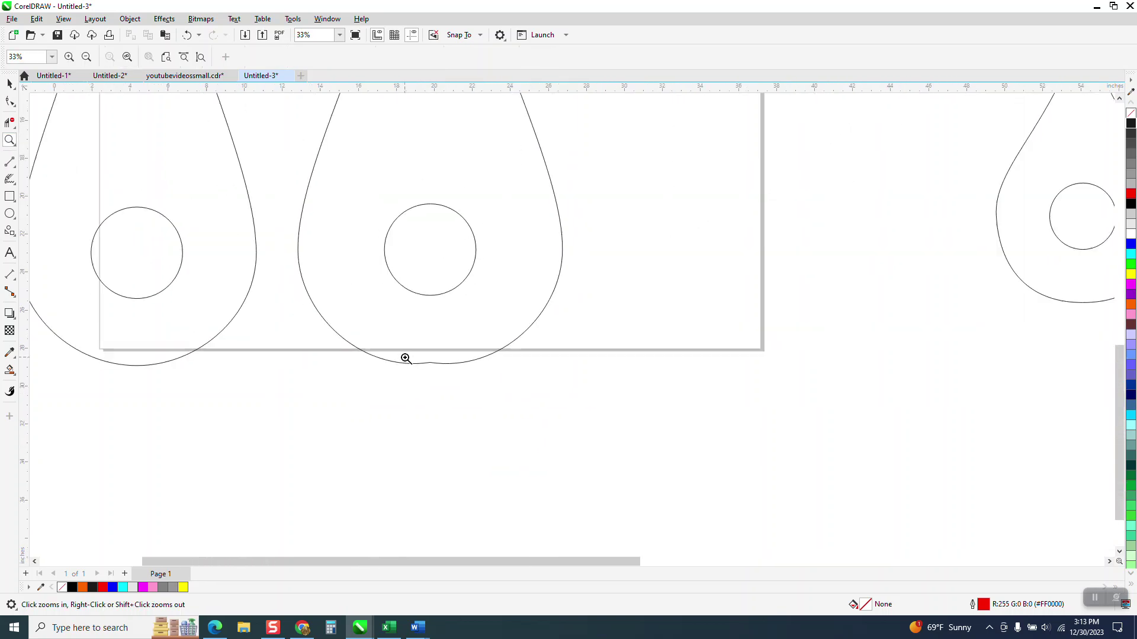
{"action": "scroll", "coordinate": [406, 359], "scroll_direction": "down", "scroll_amount": 1}
{"action": "left_click", "coordinate": [10, 83]}
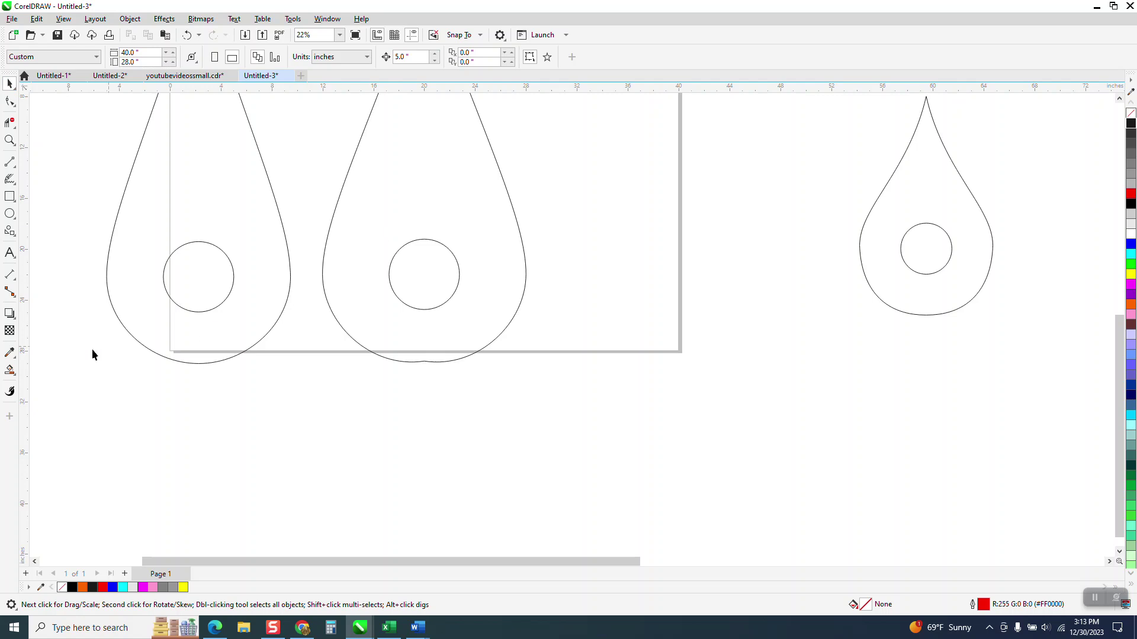
{"action": "left_click", "coordinate": [9, 370]}
{"action": "left_click", "coordinate": [402, 235]}
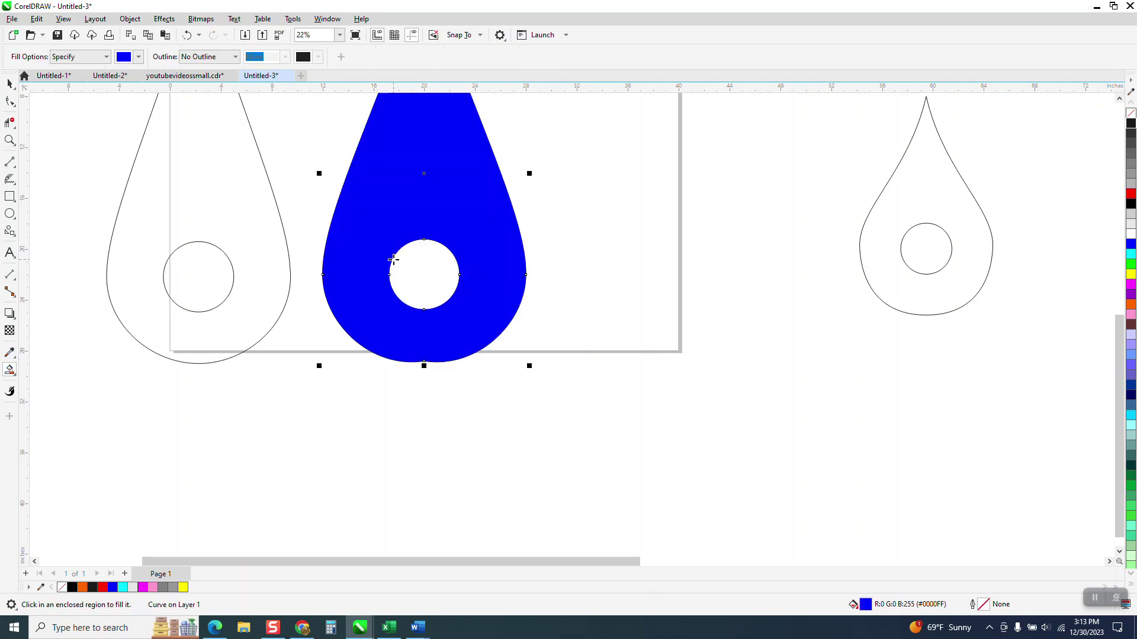
{"action": "key", "text": "Right"}
{"action": "key", "text": "Right"}
{"action": "key", "text": "Right"}
{"action": "key", "text": "Right"}
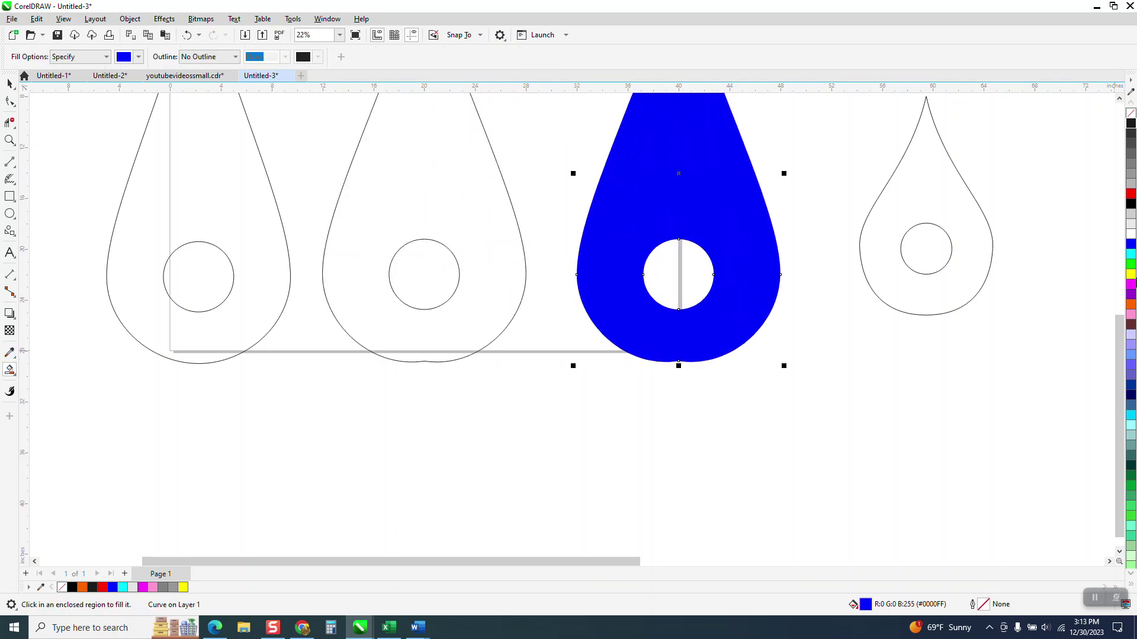
{"action": "left_click", "coordinate": [1131, 113]}
{"action": "right_click", "coordinate": [1131, 123]}
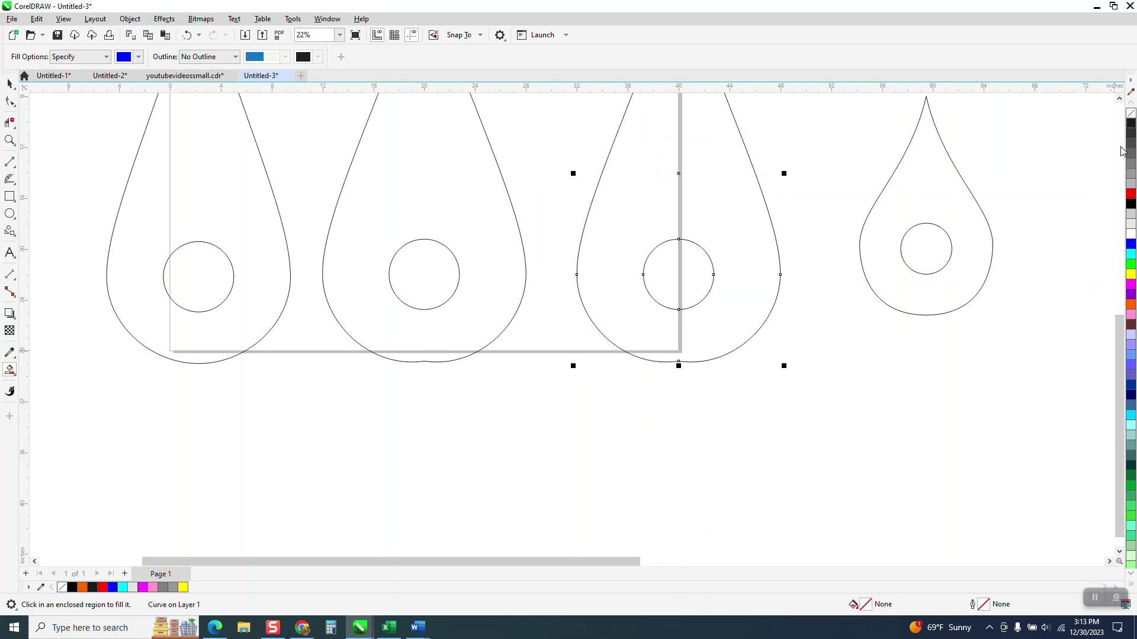
{"action": "left_click", "coordinate": [10, 140]}
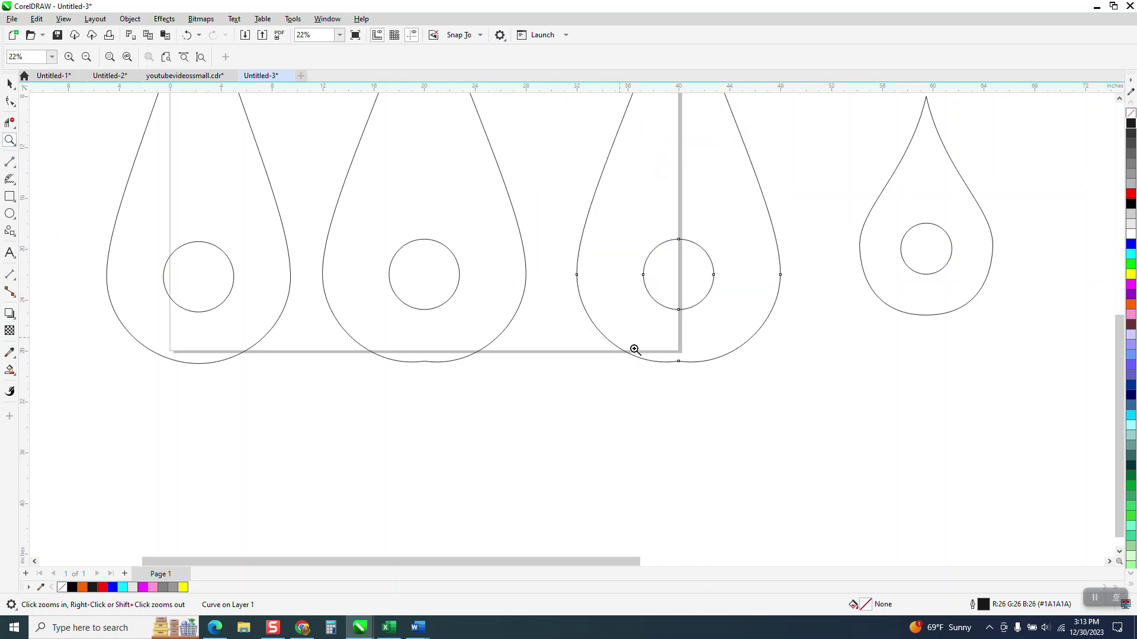
{"action": "left_click_drag", "start_coordinate": [635, 351], "coordinate": [806, 419]}
{"action": "left_click", "coordinate": [9, 101]}
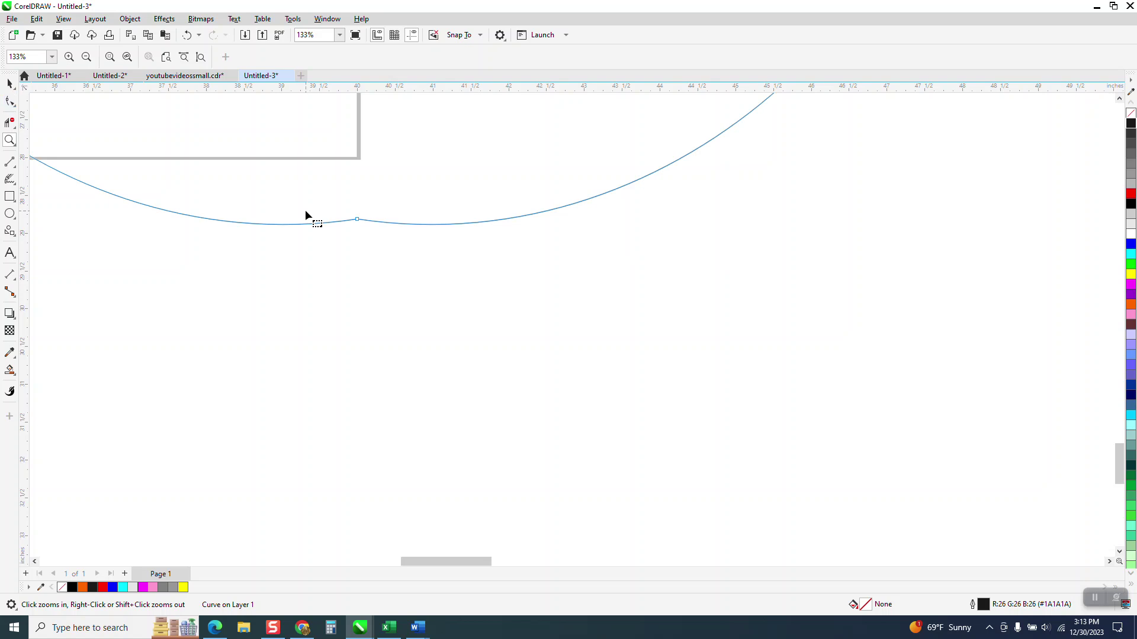
{"action": "left_click", "coordinate": [357, 220]}
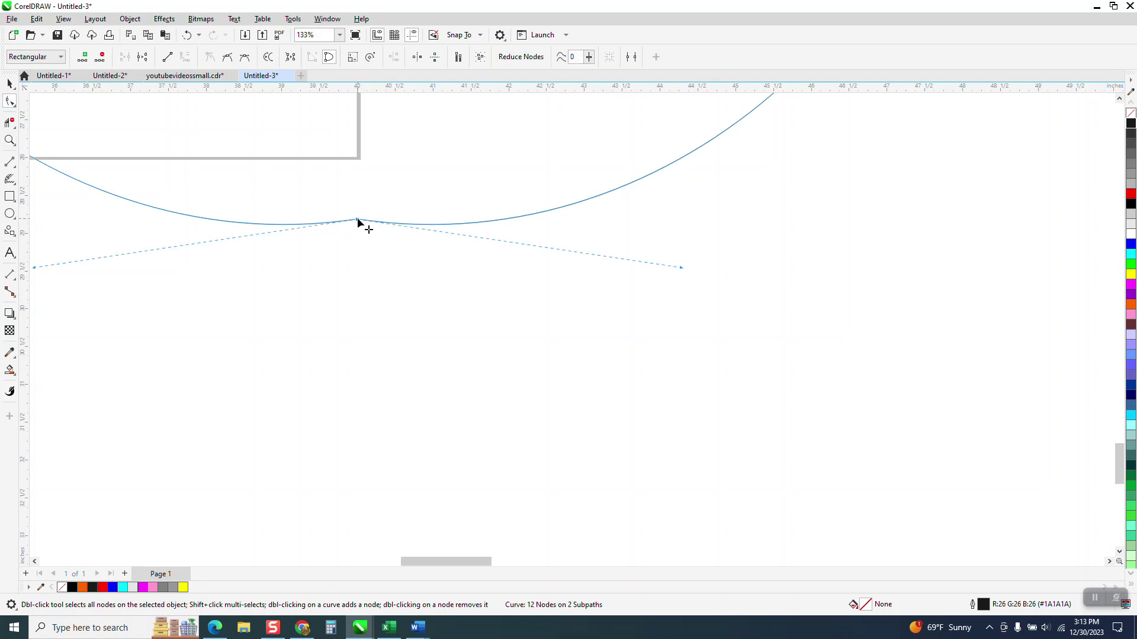
{"action": "key", "text": "Delete"}
{"action": "scroll", "coordinate": [358, 326], "scroll_direction": "down", "scroll_amount": 5}
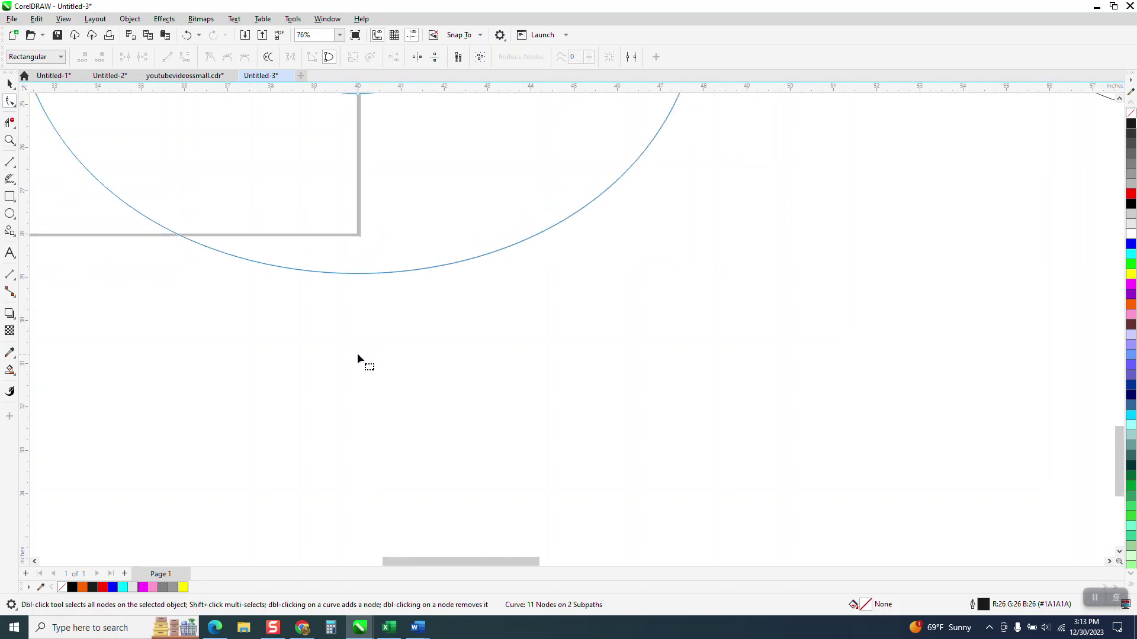
{"action": "scroll", "coordinate": [368, 296], "scroll_direction": "down", "scroll_amount": 2}
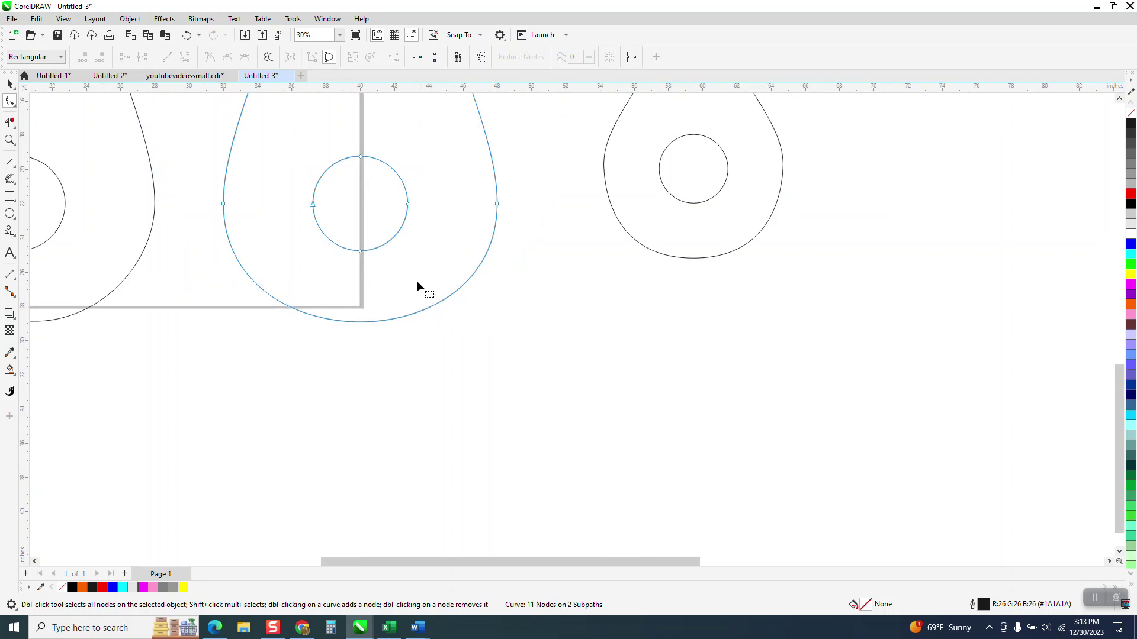
{"action": "left_click", "coordinate": [187, 35]}
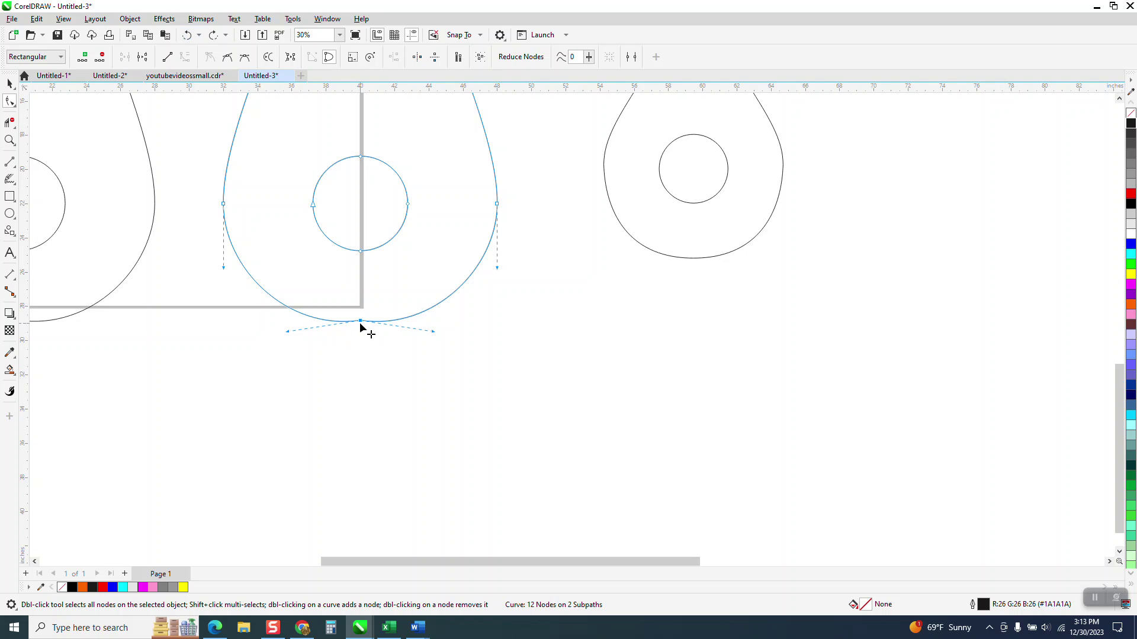
{"action": "mouse_move", "coordinate": [435, 335]}
{"action": "left_mouse_down"}
{"action": "mouse_move", "coordinate": [432, 318]}
{"action": "mouse_move", "coordinate": [436, 326]}
{"action": "left_mouse_up"}
{"action": "left_click_drag", "start_coordinate": [357, 300], "coordinate": [358, 401]}
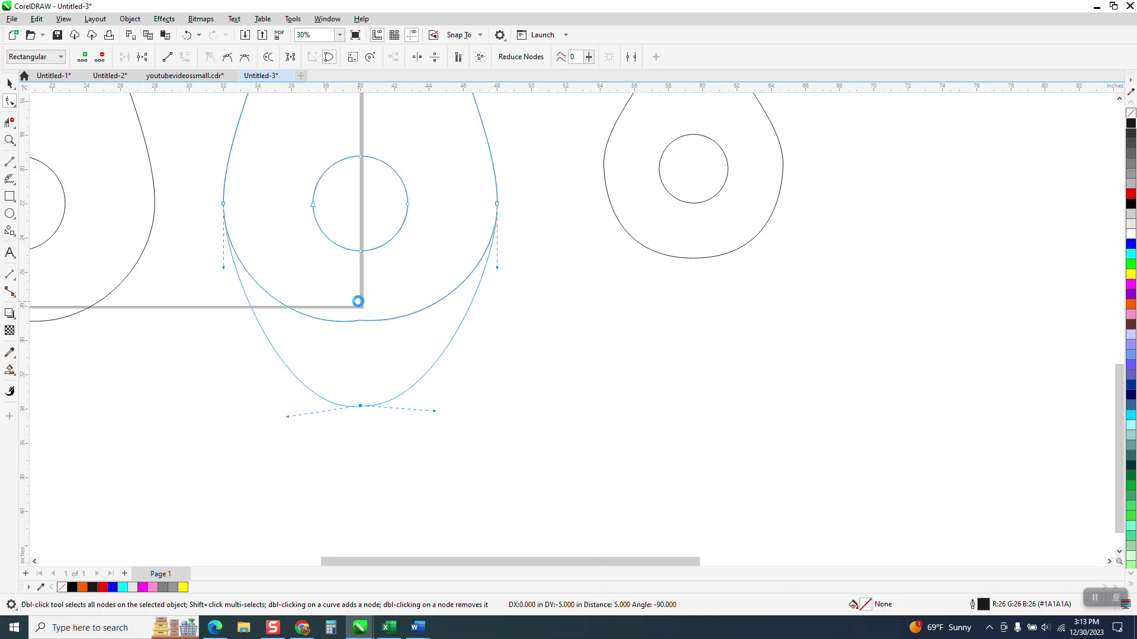
{"action": "key", "text": "ctrl+z"}
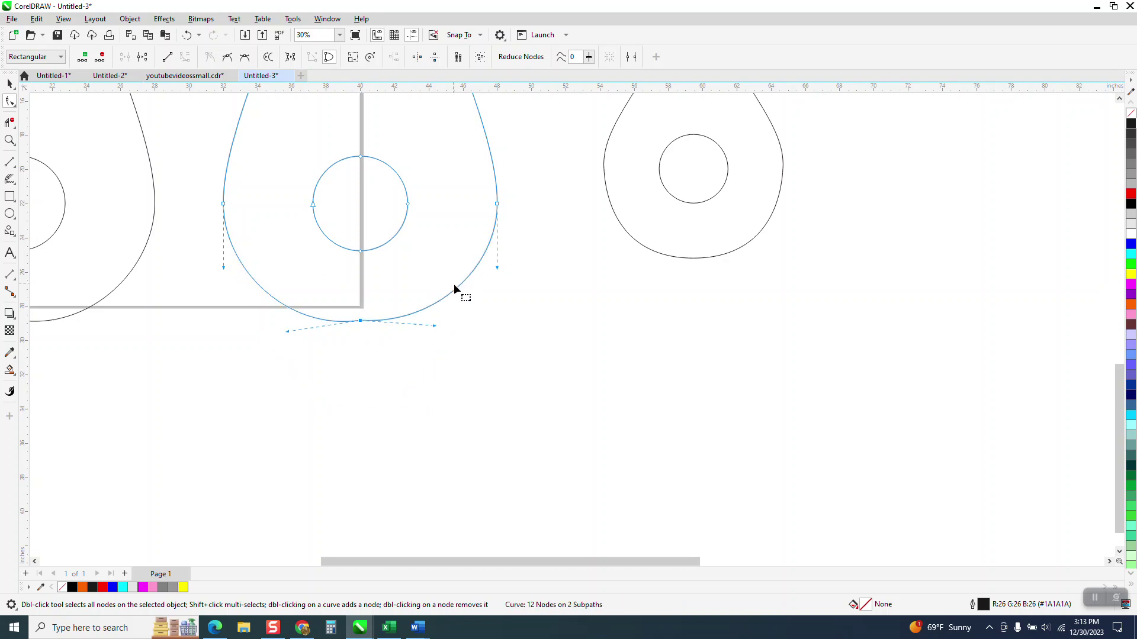
{"action": "left_click", "coordinate": [453, 239]}
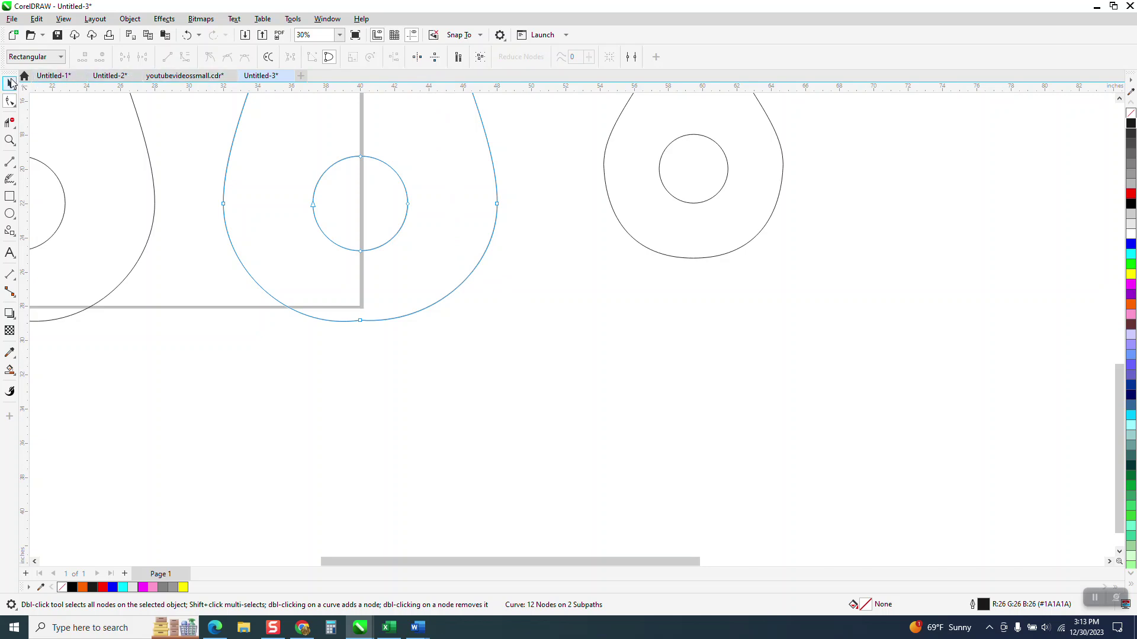
{"action": "key", "text": "space"}
Step: Set the nudge distance to 0.05 inch
{"action": "left_click", "coordinate": [534, 117]}
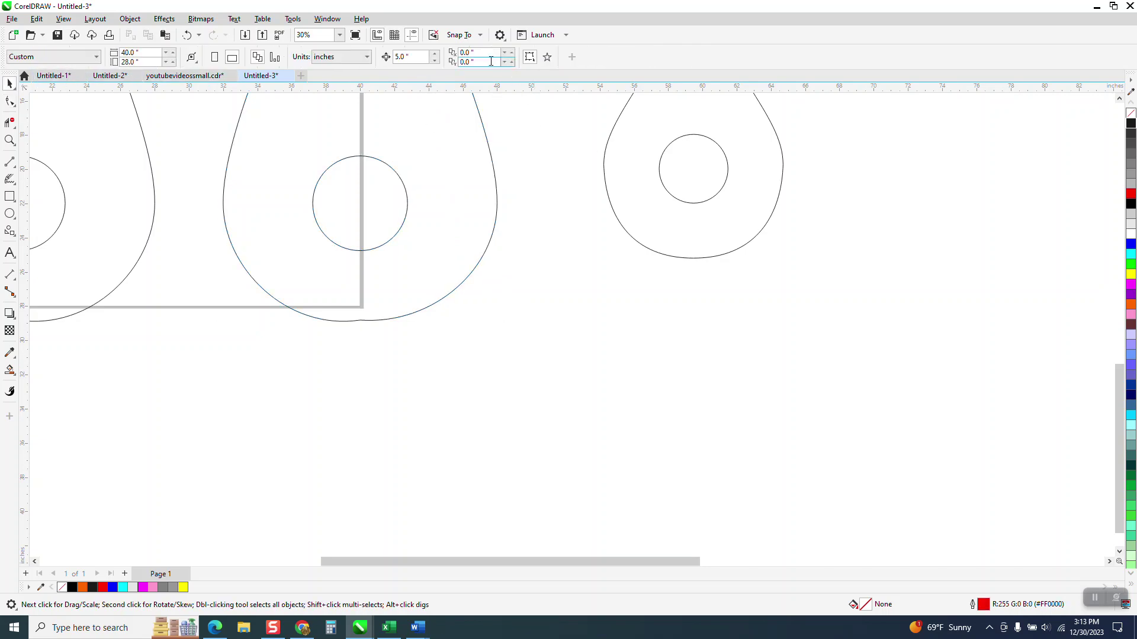
{"action": "left_click", "coordinate": [409, 56]}
{"action": "type", "text": ".05"}
{"action": "left_click", "coordinate": [10, 101]}
Step: Delete the third drop's bottom node, leaving a smooth rounded bottom with 11 nodes
{"action": "left_click", "coordinate": [361, 320]}
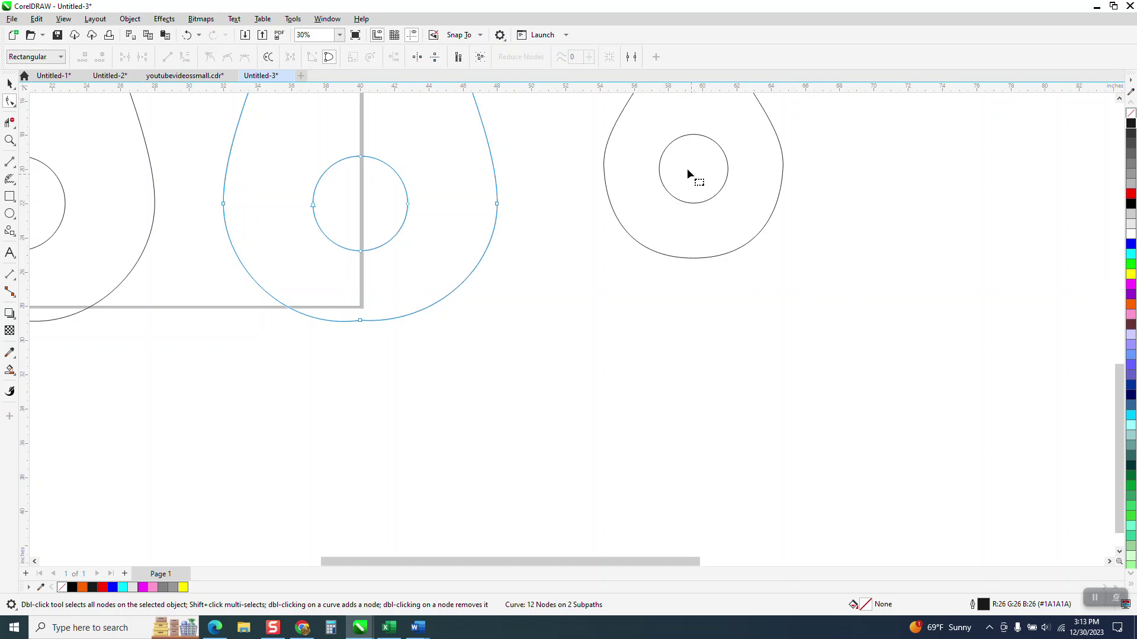
{"action": "left_click", "coordinate": [361, 320]}
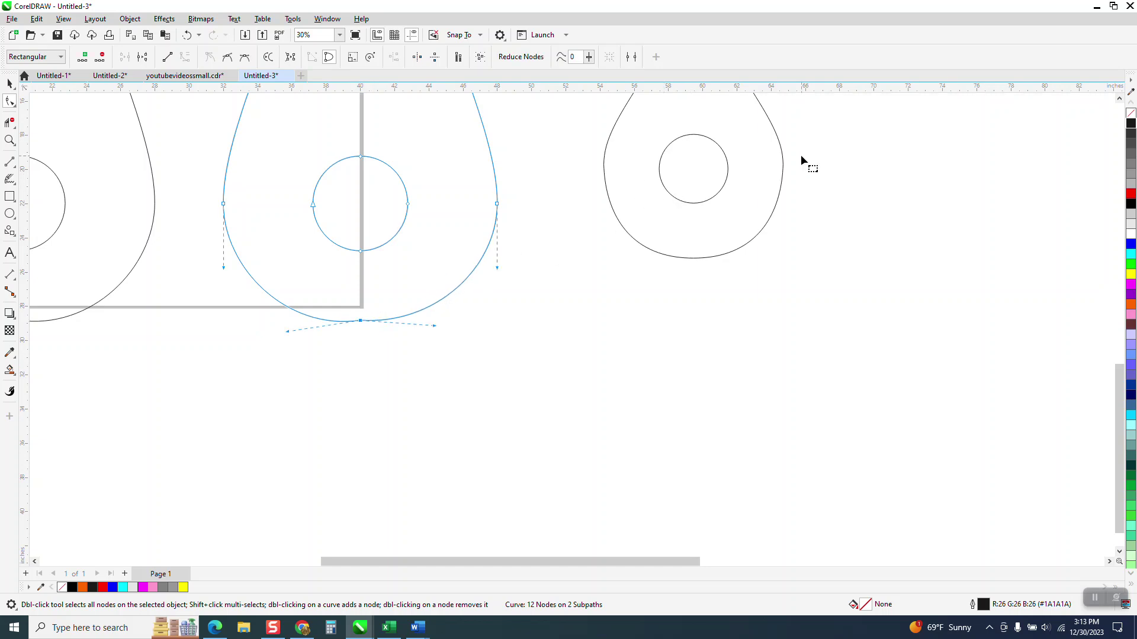
{"action": "key", "text": "Down"}
{"action": "key", "text": "Down"}
{"action": "key", "text": "Down"}
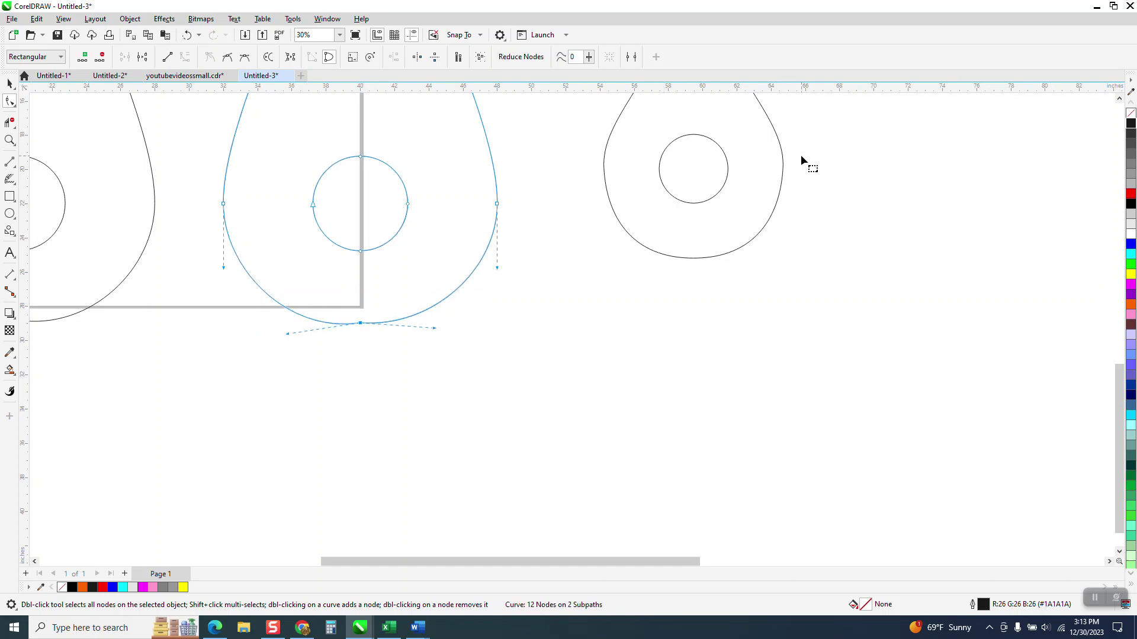
{"action": "left_click_drag", "start_coordinate": [385, 311], "coordinate": [321, 335]}
{"action": "key", "text": "Delete"}
Step: Smart Fill the third drop solid blue, keeping its round hole
{"action": "scroll", "coordinate": [318, 415], "scroll_direction": "down", "scroll_amount": 3}
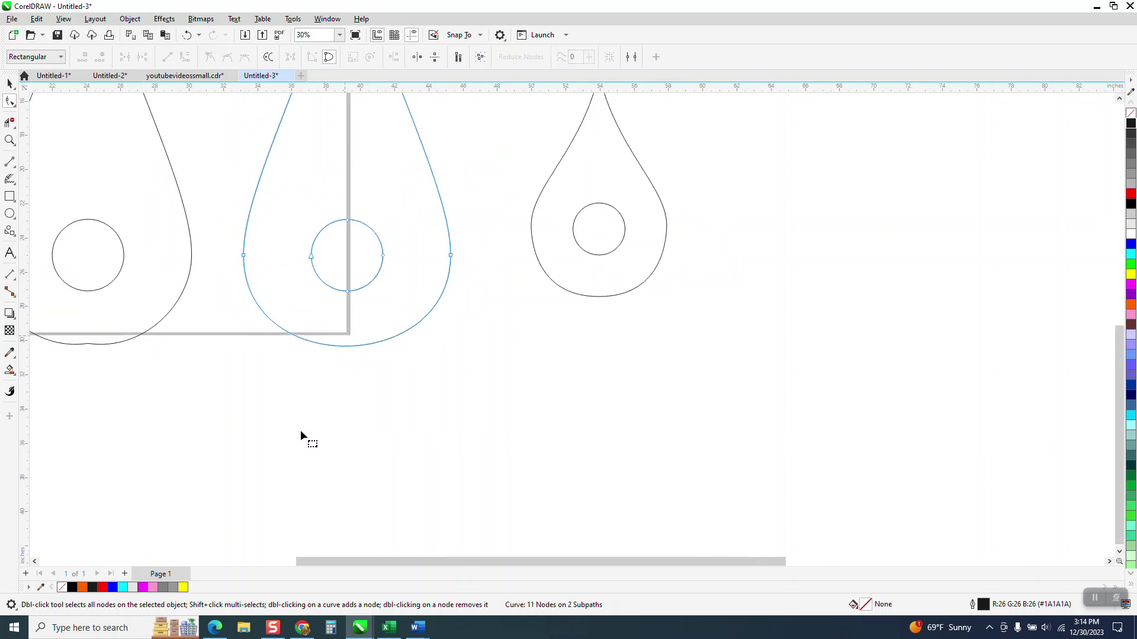
{"action": "scroll", "coordinate": [321, 422], "scroll_direction": "down", "scroll_amount": 2}
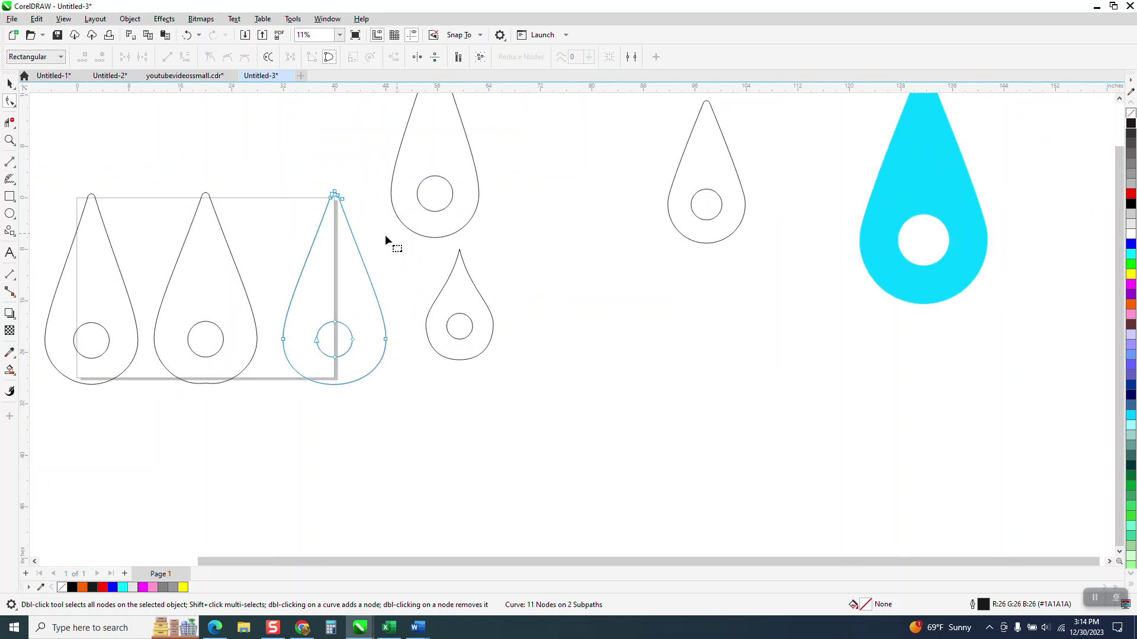
{"action": "left_click", "coordinate": [9, 370]}
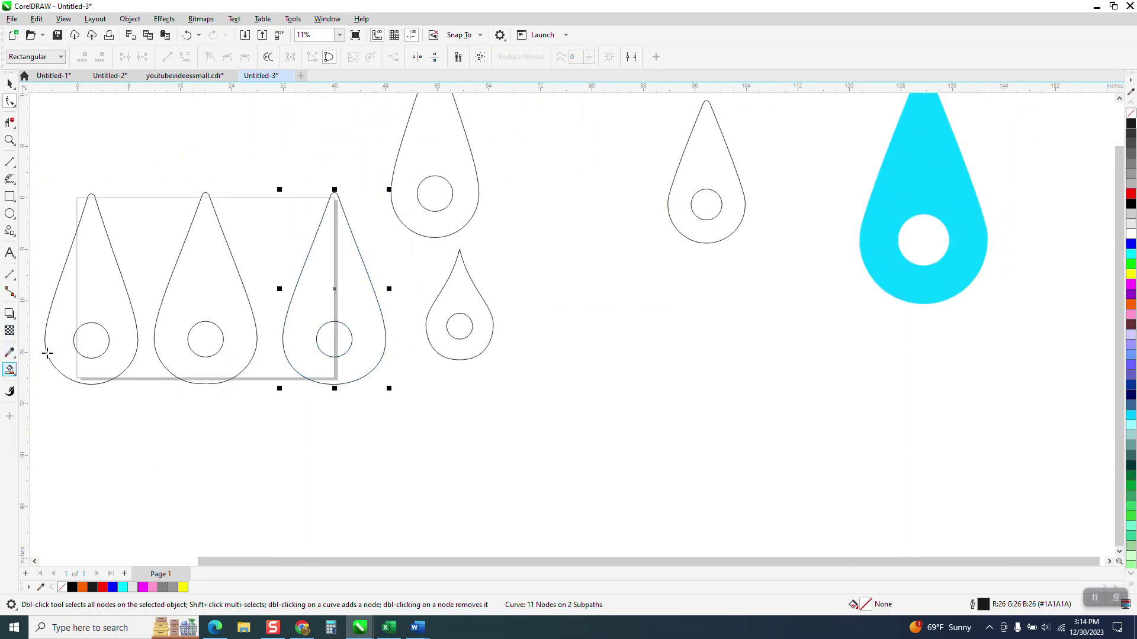
{"action": "left_click", "coordinate": [322, 292]}
Step: Move the blue drop below the outlined drops and the cyan bitmap beside it
{"action": "key", "text": "space"}
{"action": "left_click_drag", "start_coordinate": [353, 282], "coordinate": [611, 368]}
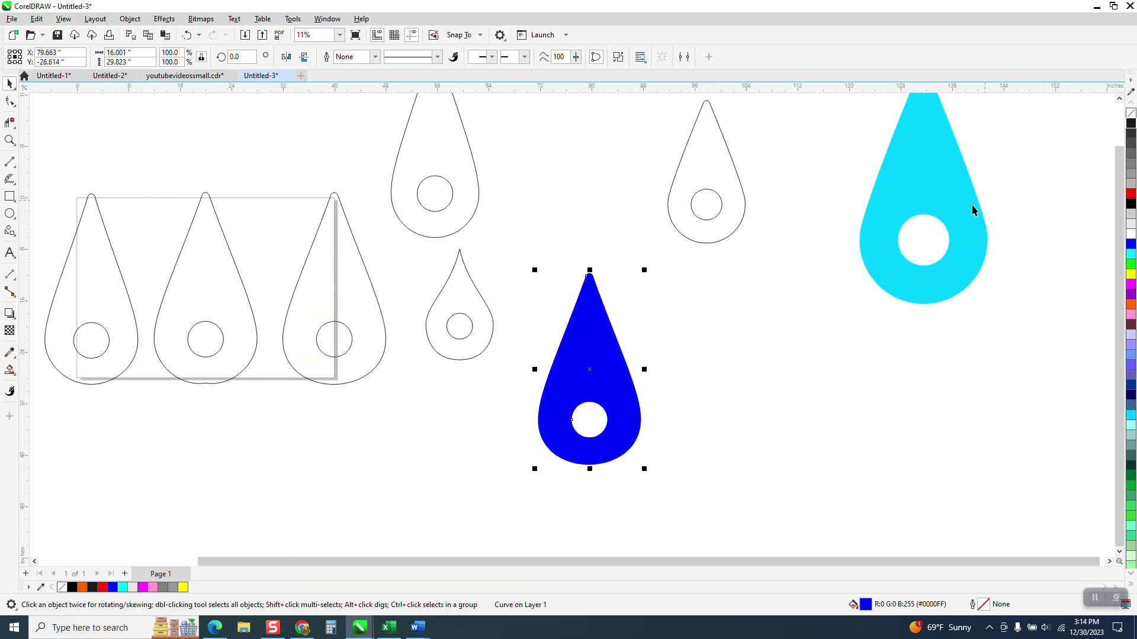
{"action": "left_click_drag", "start_coordinate": [972, 210], "coordinate": [877, 394]}
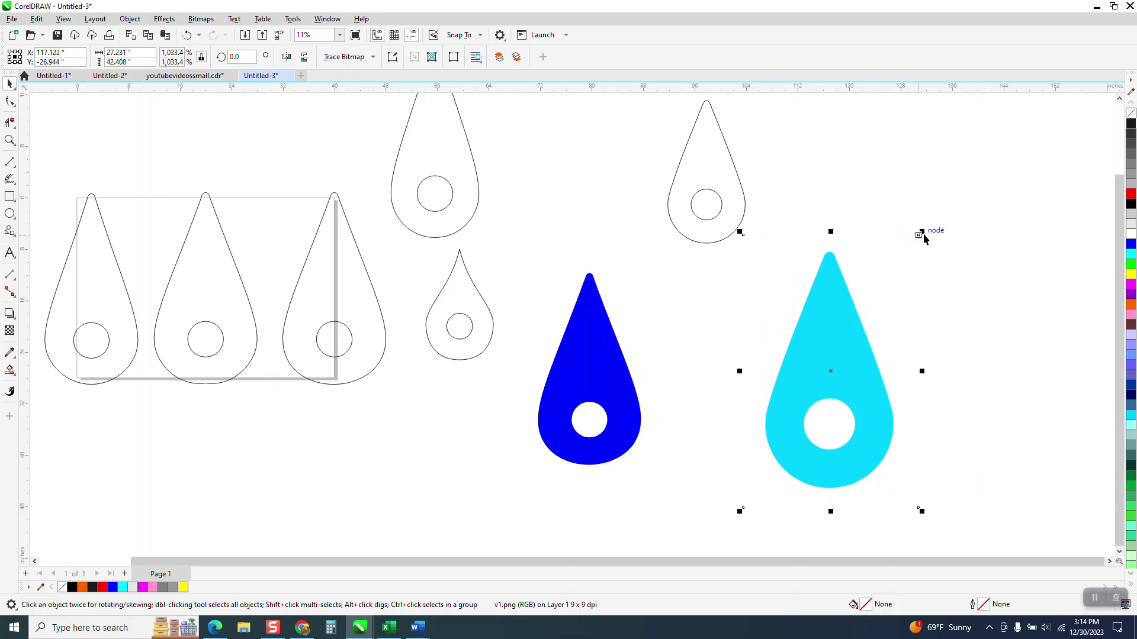
Step: Shrink the cyan bitmap to about 3.6 x 5.6 inches and Clipart-trace it into an adjacent vector copy
{"action": "left_click_drag", "start_coordinate": [922, 232], "coordinate": [770, 419]}
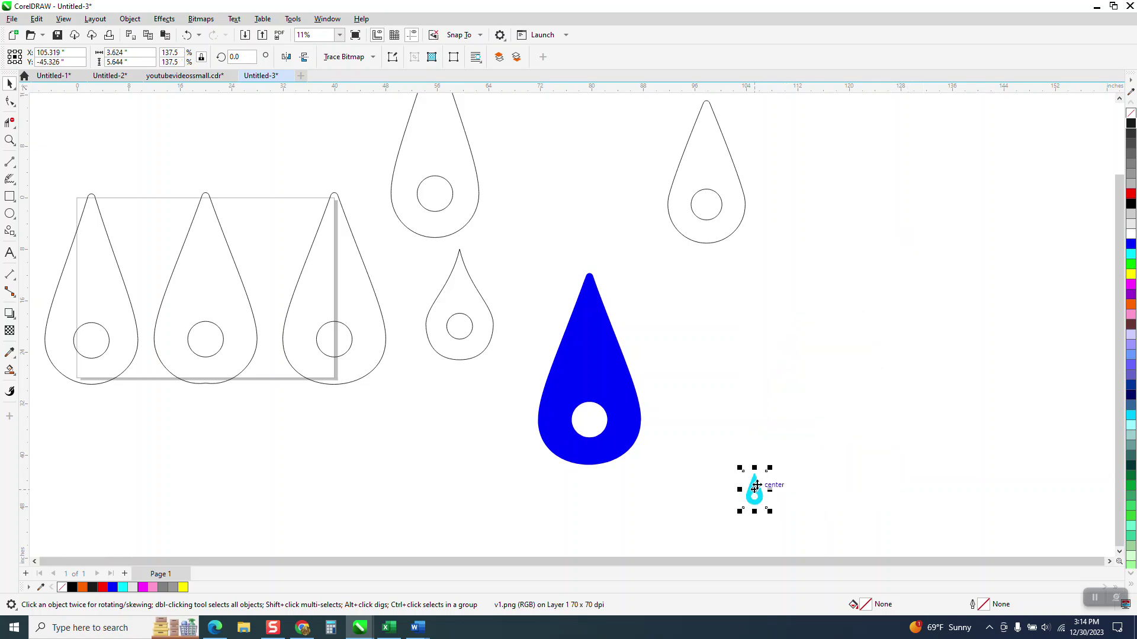
{"action": "left_click_drag", "start_coordinate": [757, 486], "coordinate": [724, 296]}
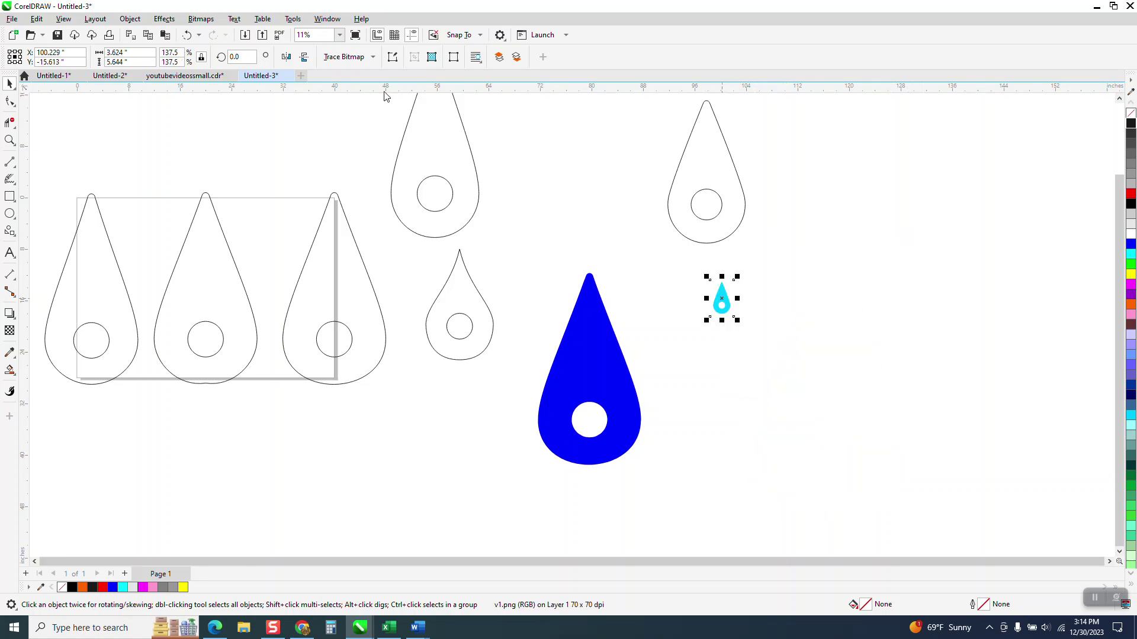
{"action": "left_click", "coordinate": [373, 57]}
{"action": "mouse_move", "coordinate": [367, 103]}
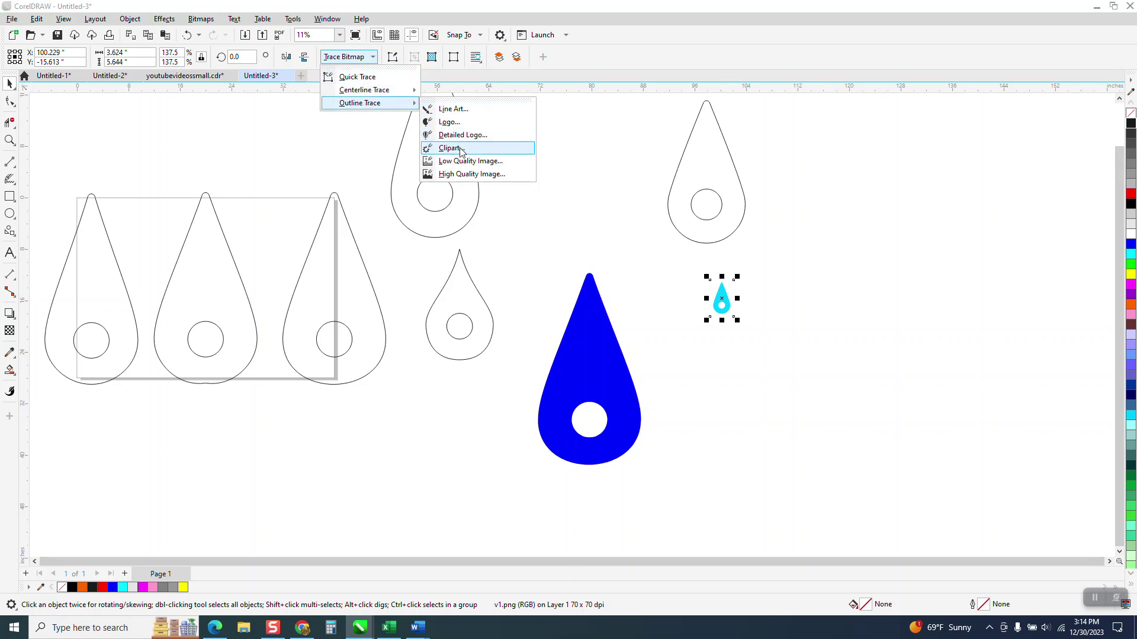
{"action": "left_click", "coordinate": [460, 149]}
{"action": "left_click", "coordinate": [766, 475]}
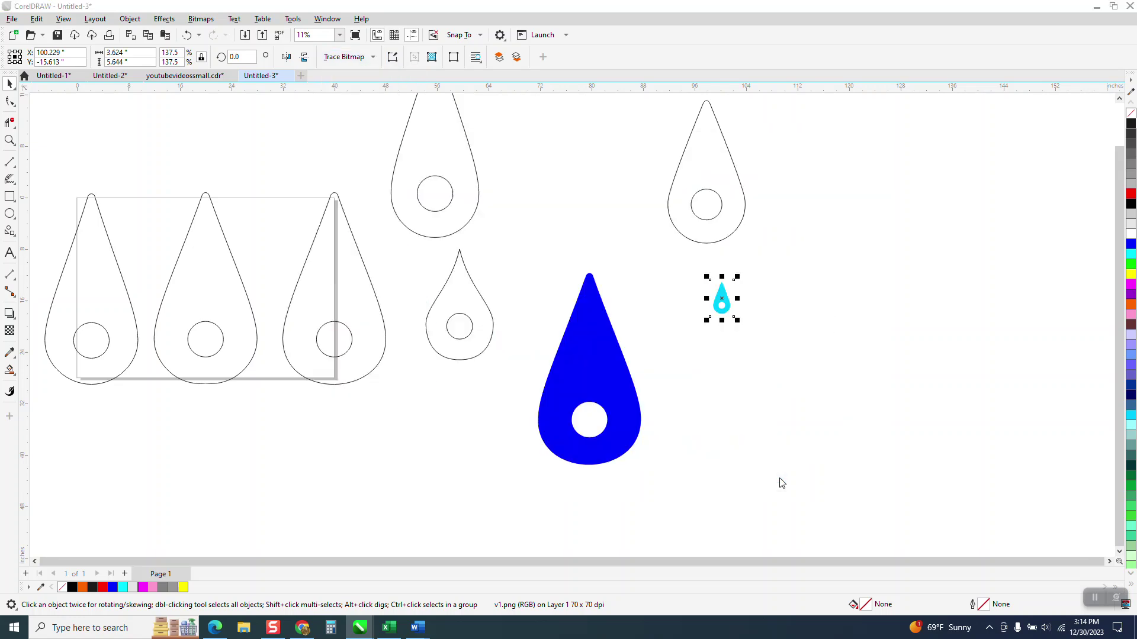
{"action": "left_click_drag", "start_coordinate": [734, 299], "coordinate": [771, 310]}
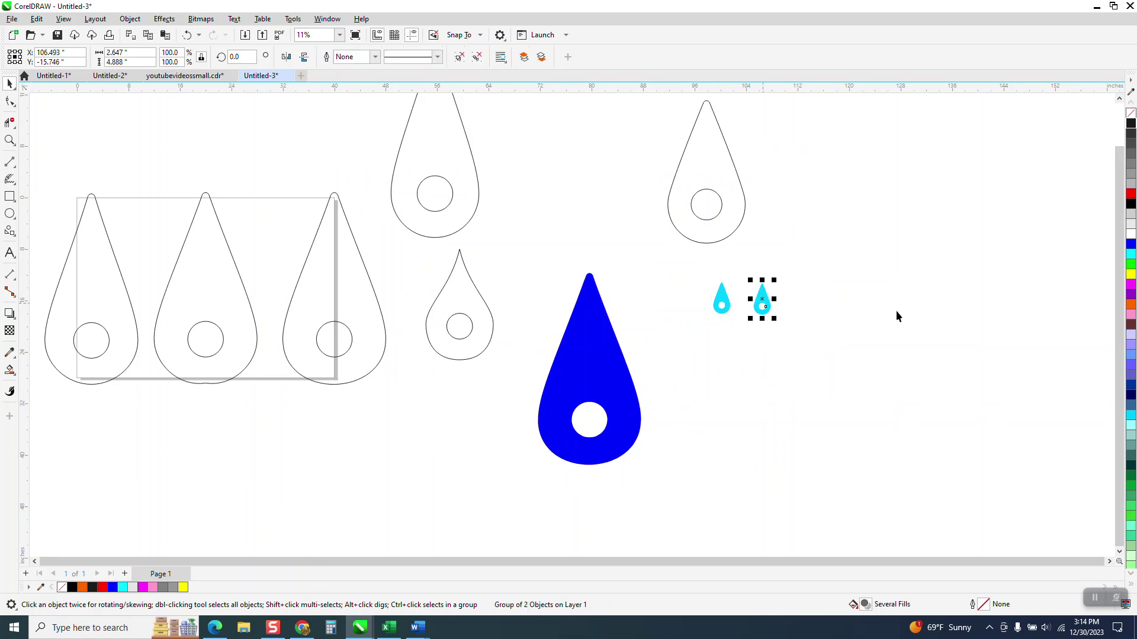
Step: Remove the traced drop's fill and zoom in closely on its hole
{"action": "left_click", "coordinate": [1131, 114]}
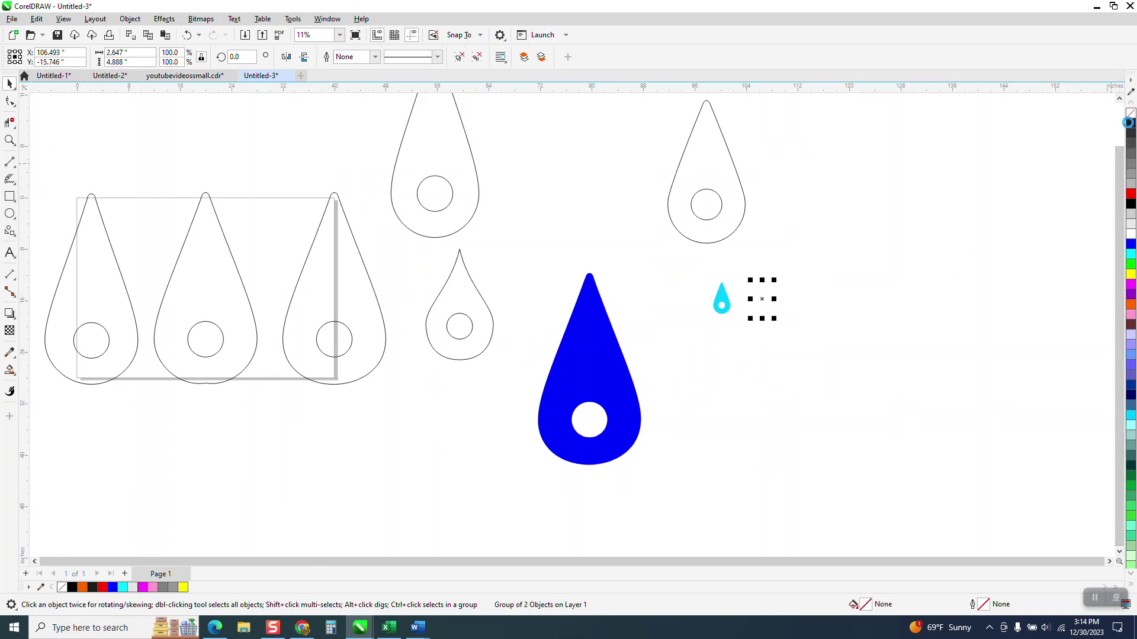
{"action": "left_click", "coordinate": [10, 140]}
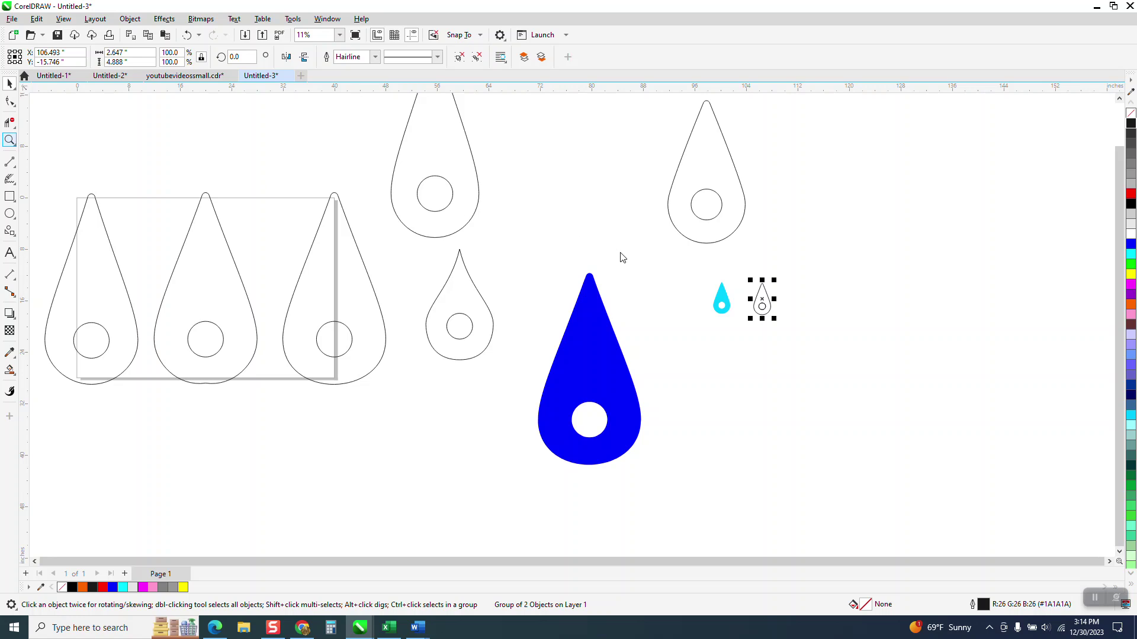
{"action": "left_click_drag", "start_coordinate": [754, 274], "coordinate": [798, 337]}
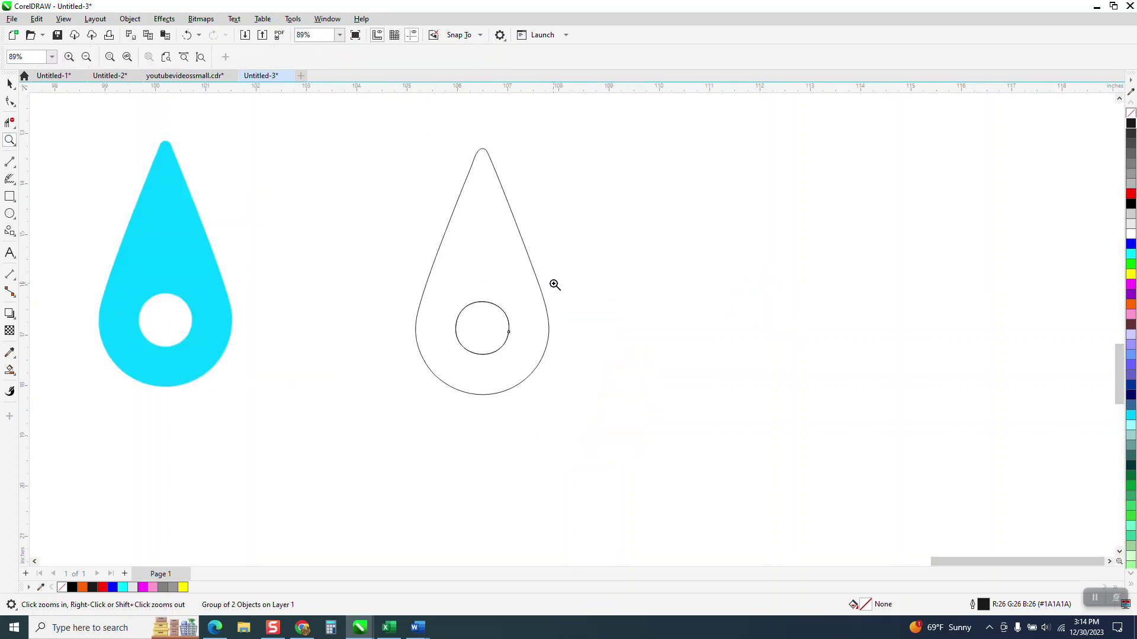
{"action": "left_click_drag", "start_coordinate": [433, 273], "coordinate": [558, 383]}
{"action": "scroll", "coordinate": [558, 308], "scroll_direction": "down", "scroll_amount": 3}
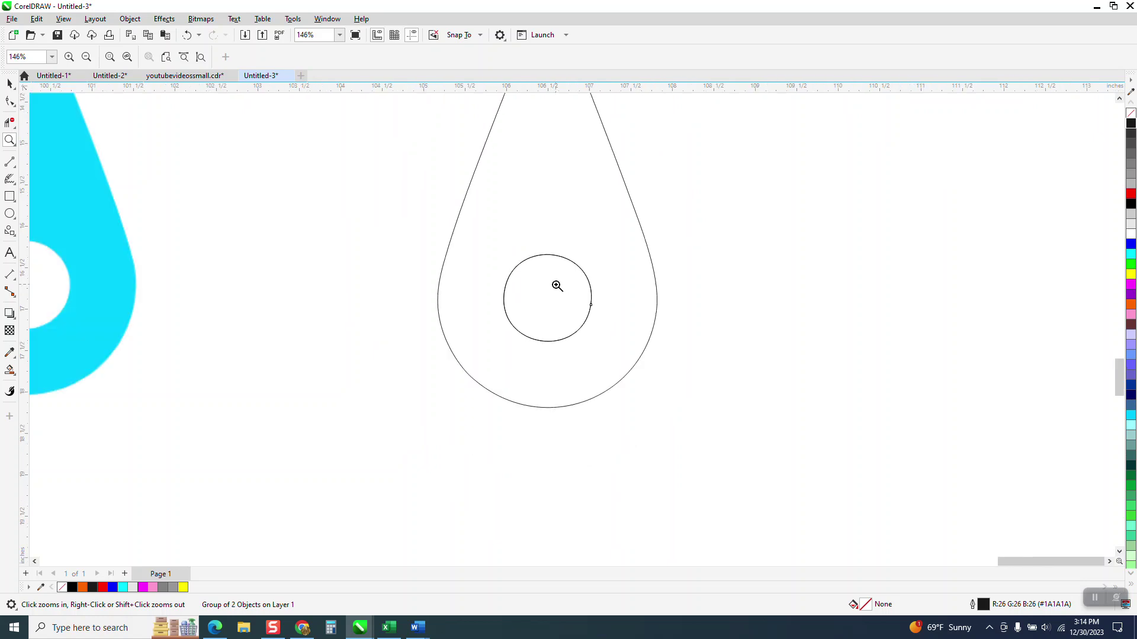
Step: Ungroup the traced teardrop from its inner circle, then select the 1.06-inch circle alone
{"action": "left_click", "coordinate": [10, 84]}
{"action": "key", "text": "space"}
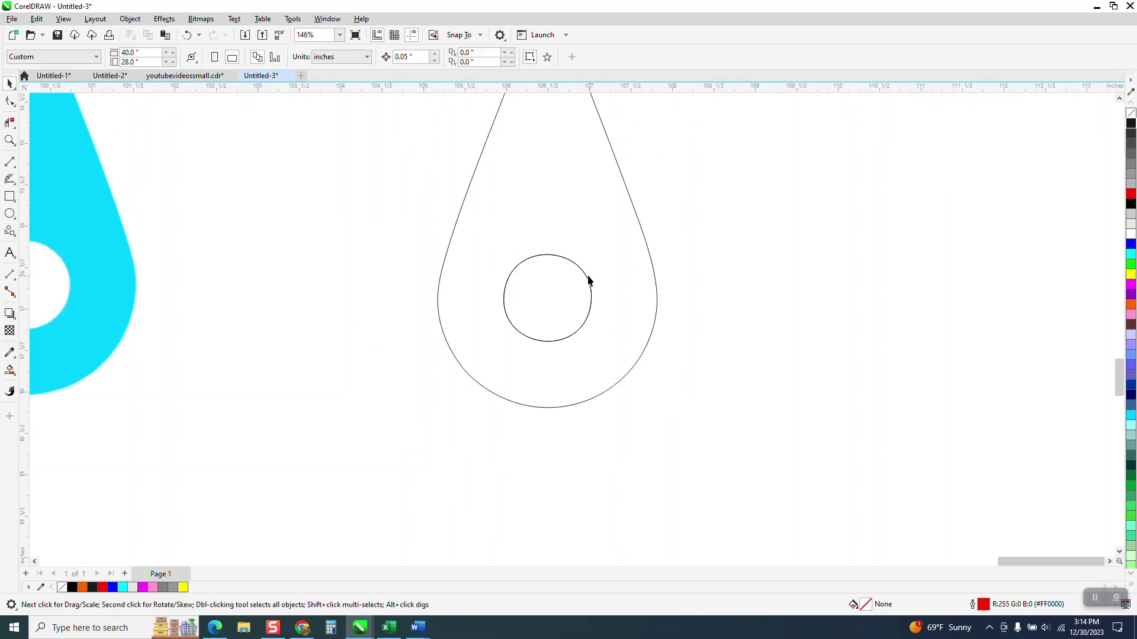
{"action": "left_click", "coordinate": [130, 18]}
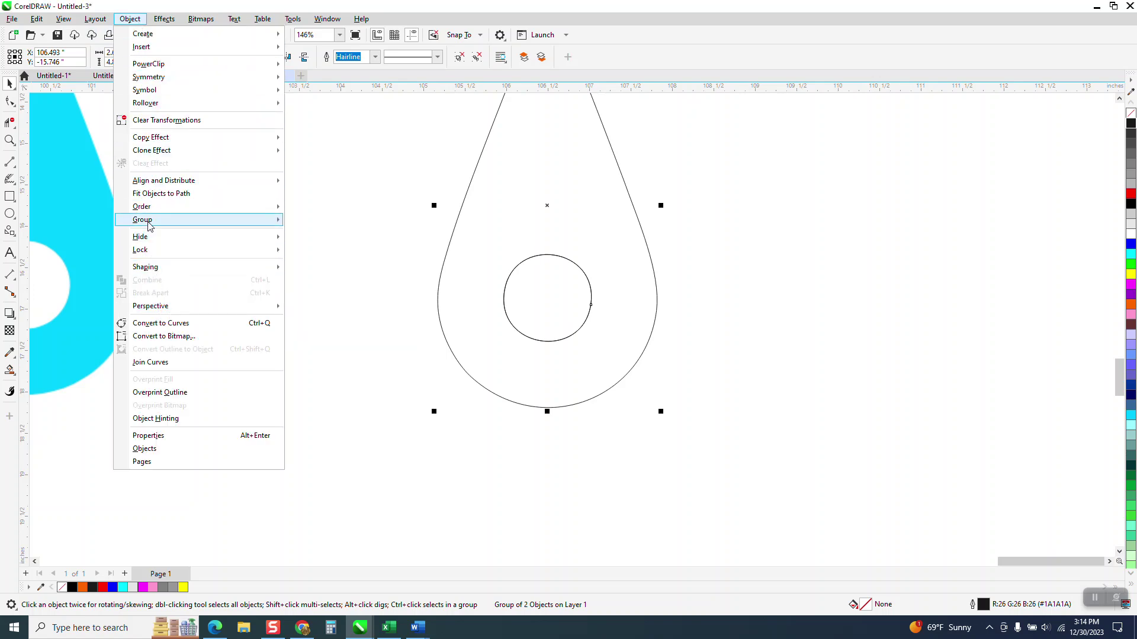
{"action": "mouse_move", "coordinate": [149, 225]}
{"action": "left_click", "coordinate": [302, 231]}
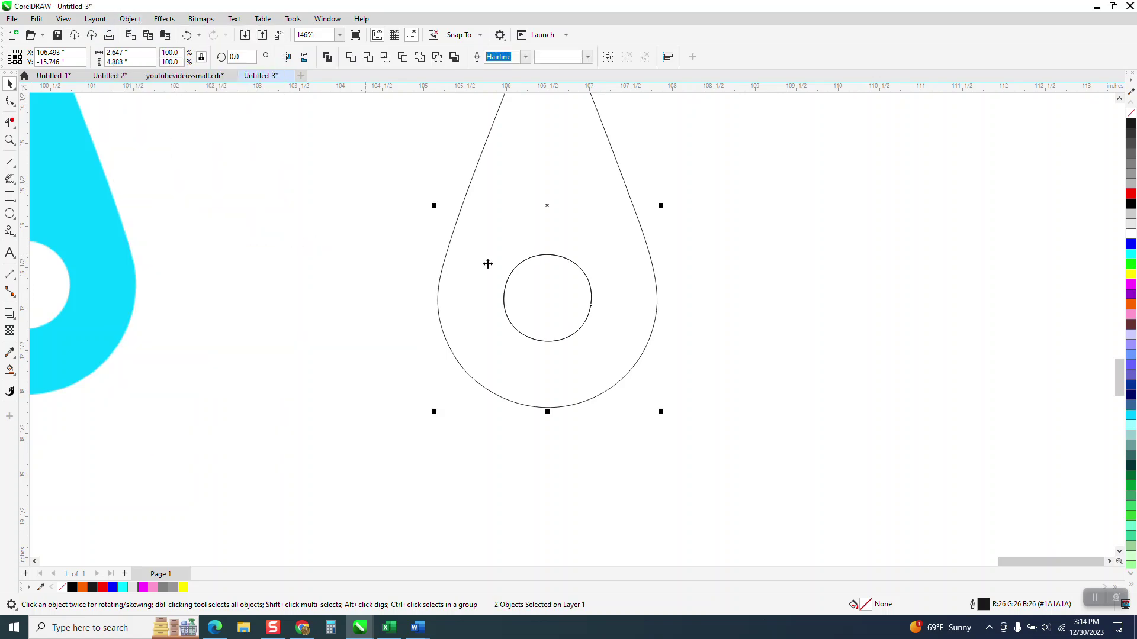
{"action": "left_click", "coordinate": [765, 246]}
{"action": "left_click", "coordinate": [568, 261]}
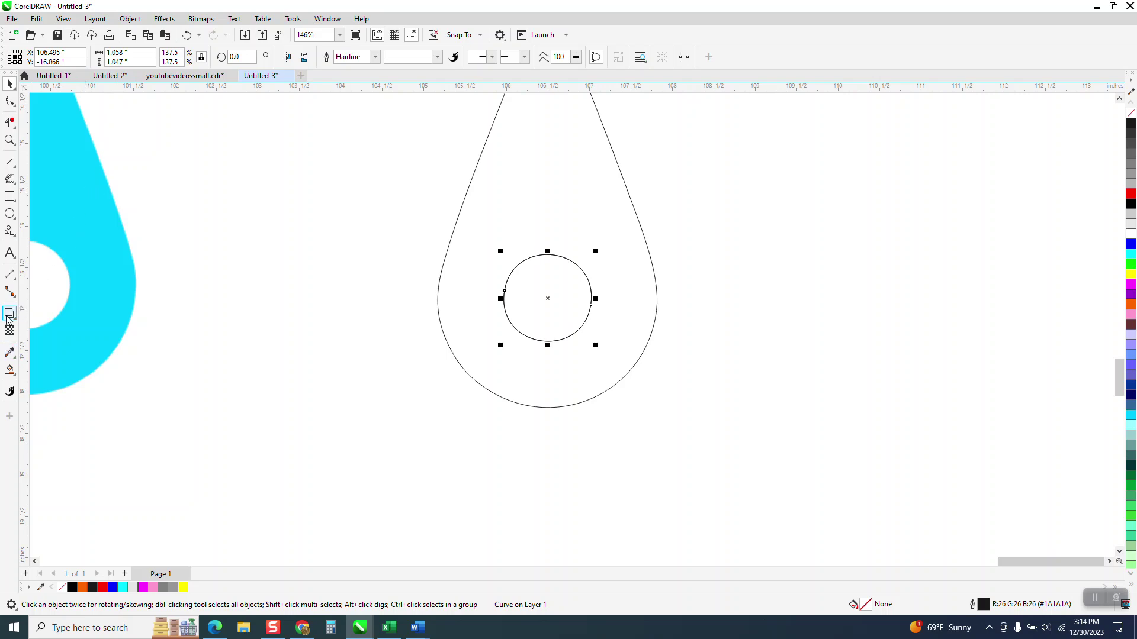
Step: Draw a new red circle left of the teardrop and compare its size with the inner circle
{"action": "left_click", "coordinate": [9, 213]}
{"action": "left_click_drag", "start_coordinate": [343, 203], "coordinate": [273, 274]}
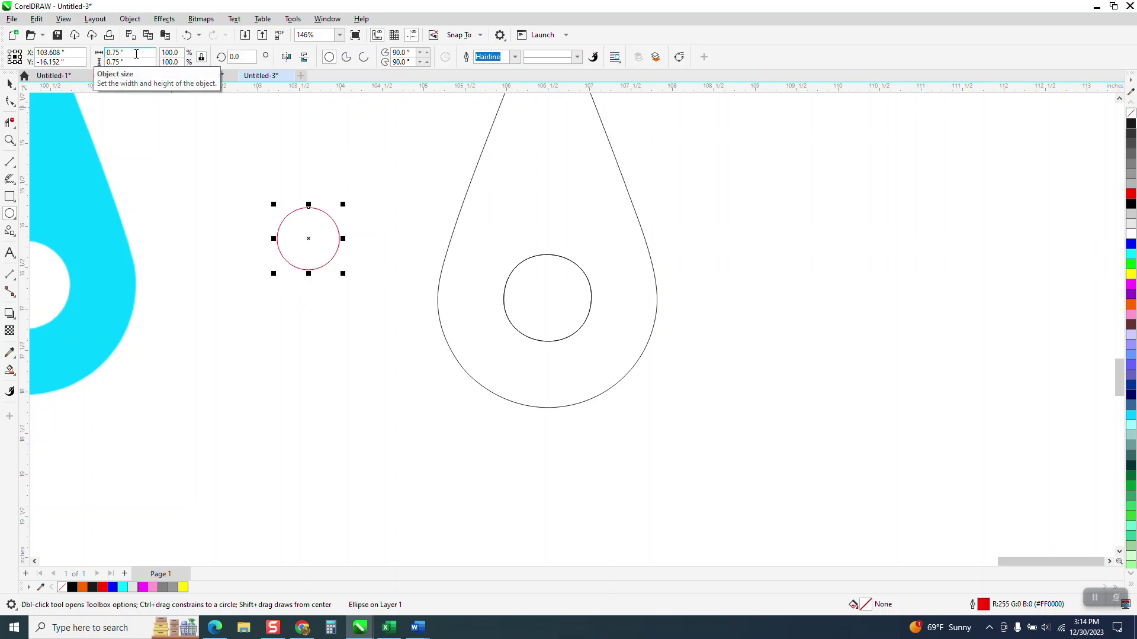
{"action": "left_click", "coordinate": [9, 83]}
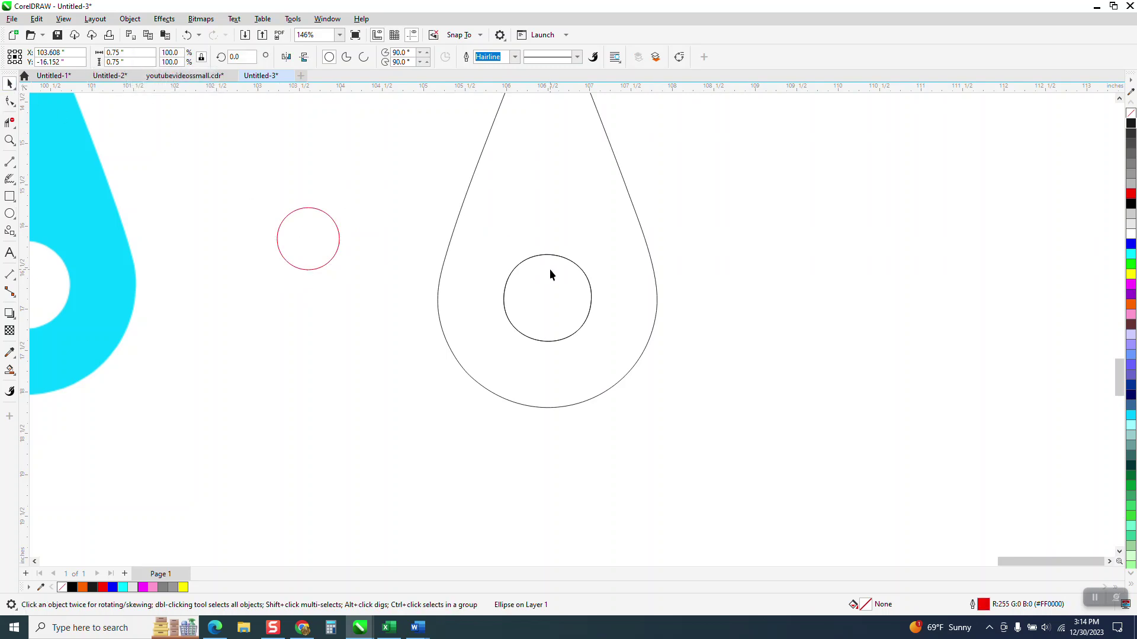
{"action": "left_click", "coordinate": [548, 268]}
{"action": "left_click", "coordinate": [319, 220]}
{"action": "left_click", "coordinate": [530, 260]}
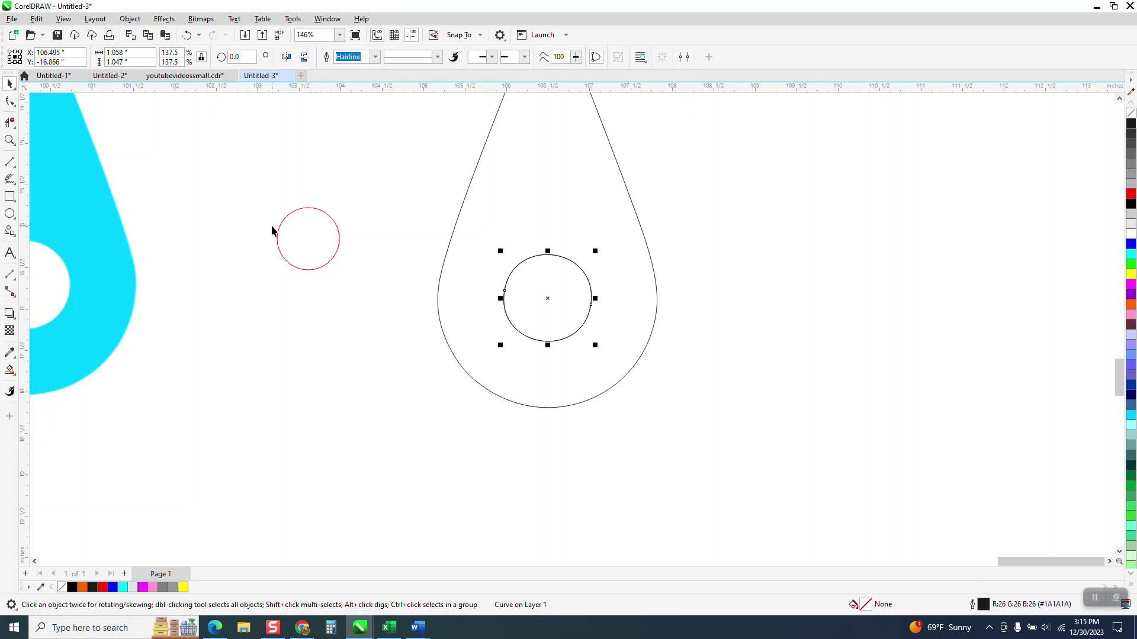
{"action": "left_click", "coordinate": [302, 238]}
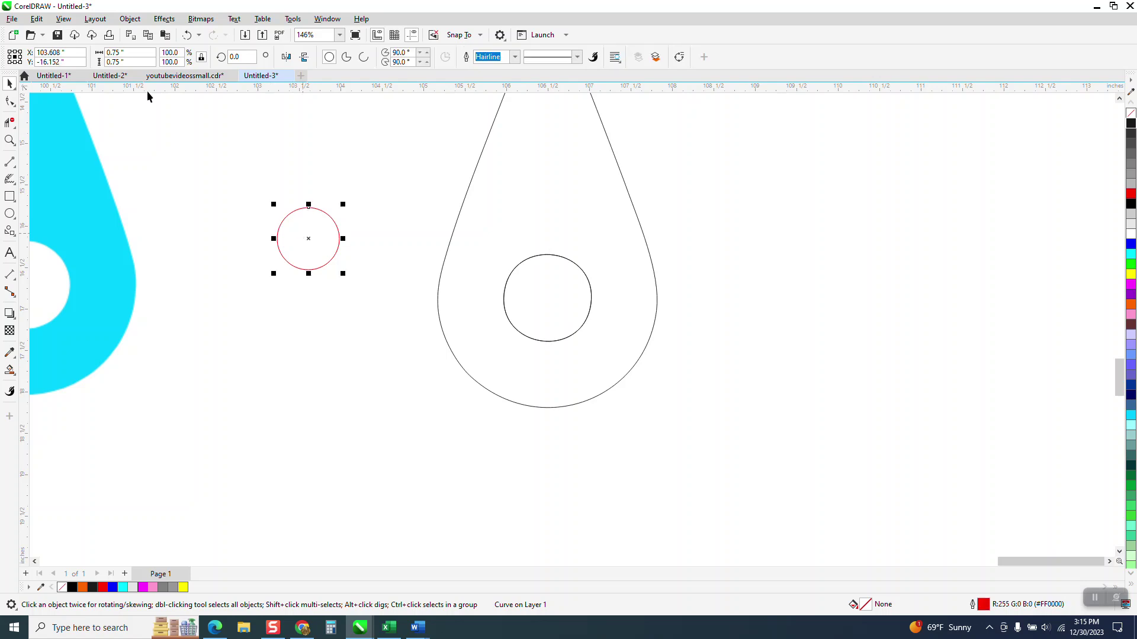
Step: Resize the red circle from 0.75 to 1.06 inches wide and place it over the inner circle
{"action": "left_click", "coordinate": [115, 52]}
{"action": "type", "text": "1.06"}
{"action": "key", "text": "Return"}
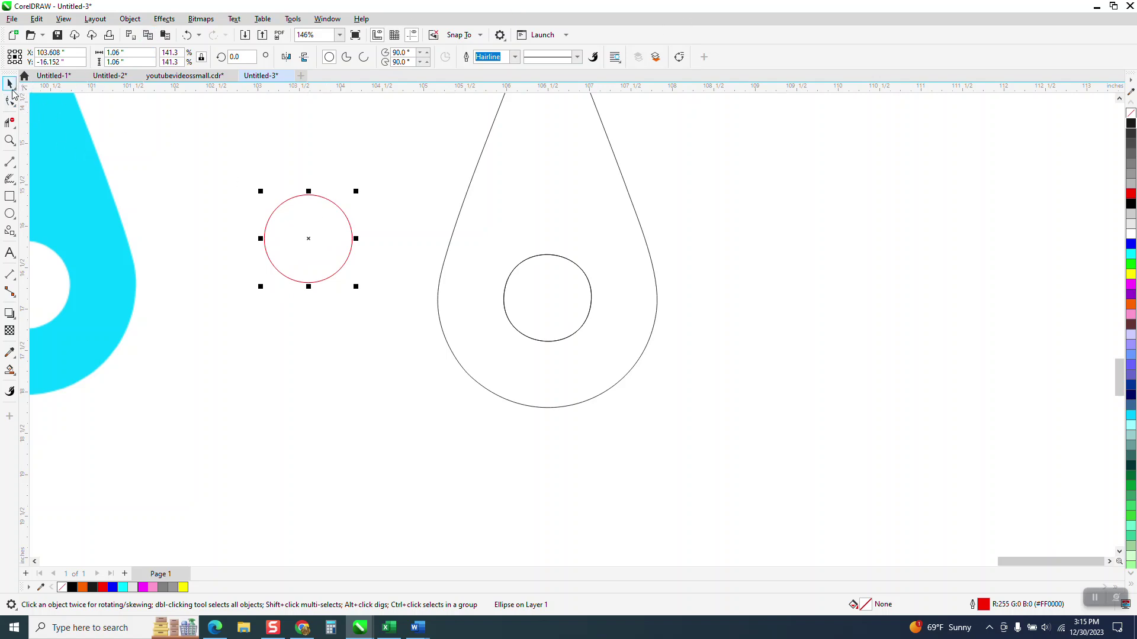
{"action": "left_click", "coordinate": [343, 149]}
{"action": "left_click", "coordinate": [312, 238]}
{"action": "left_click_drag", "start_coordinate": [312, 238], "coordinate": [546, 299]}
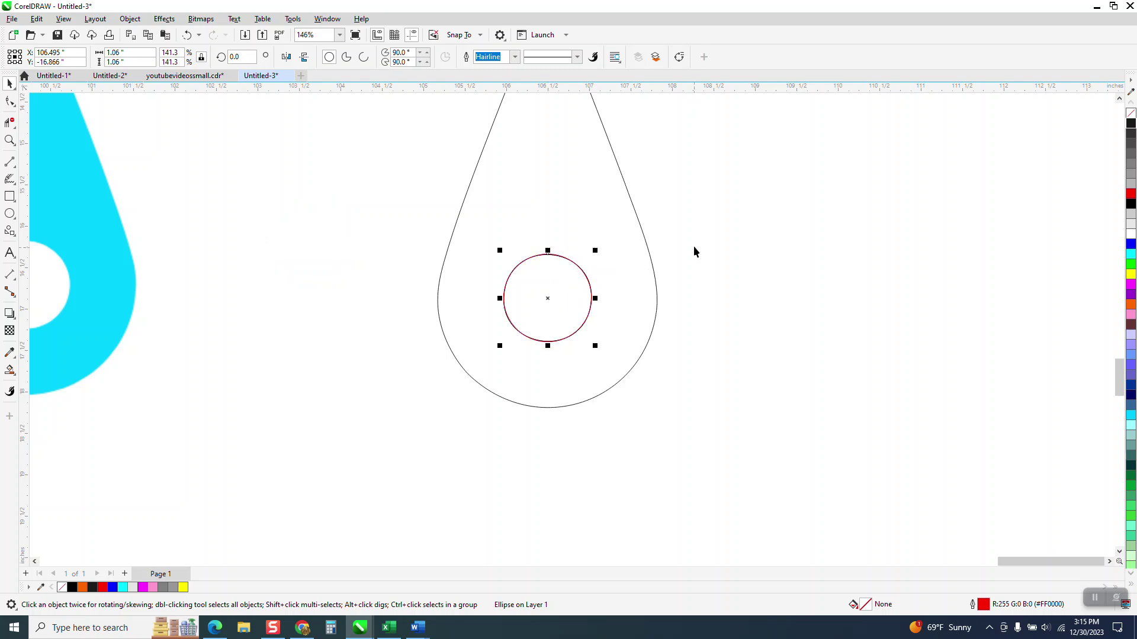
{"action": "left_click", "coordinate": [416, 111]}
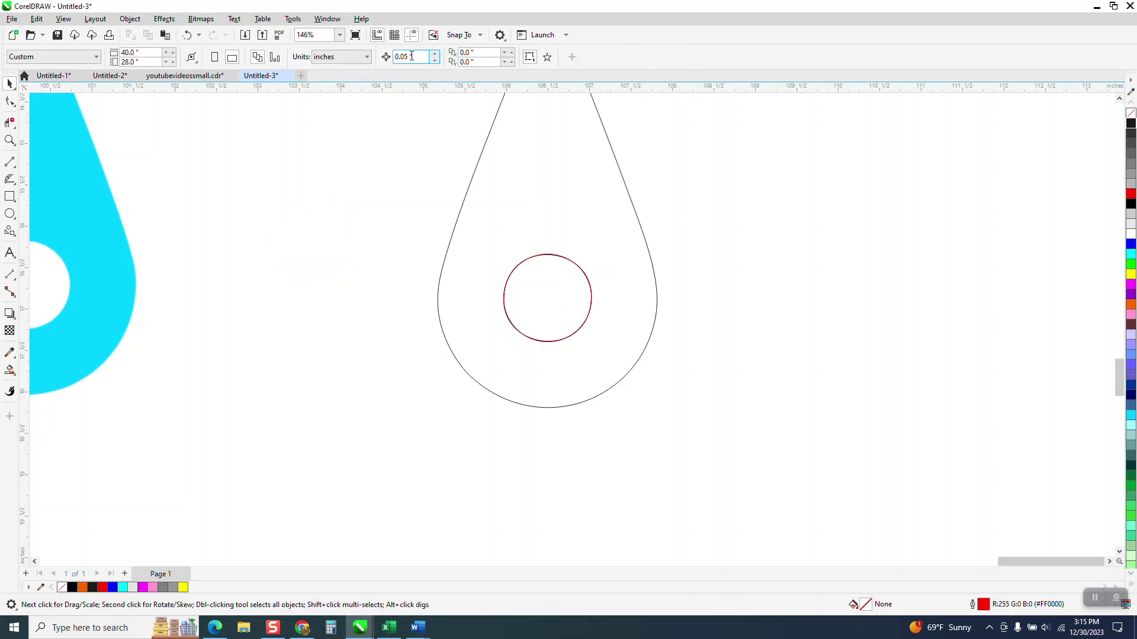
Step: Set the nudge distance to 2 inches and shift the red circle 2 inches right
{"action": "type", "text": "2"}
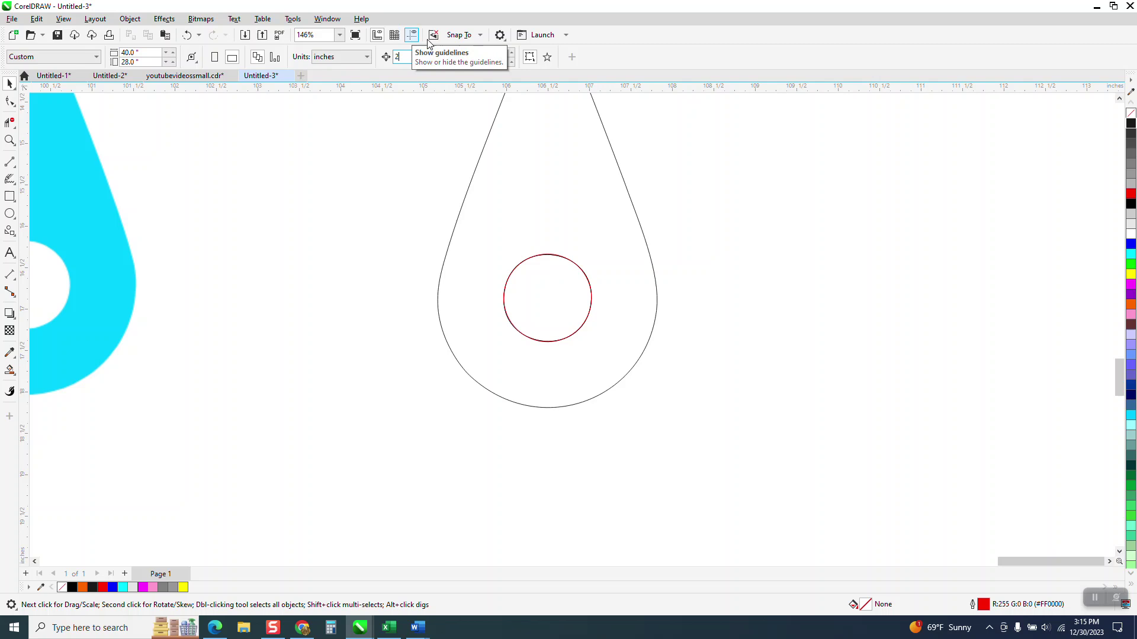
{"action": "left_click", "coordinate": [584, 283]}
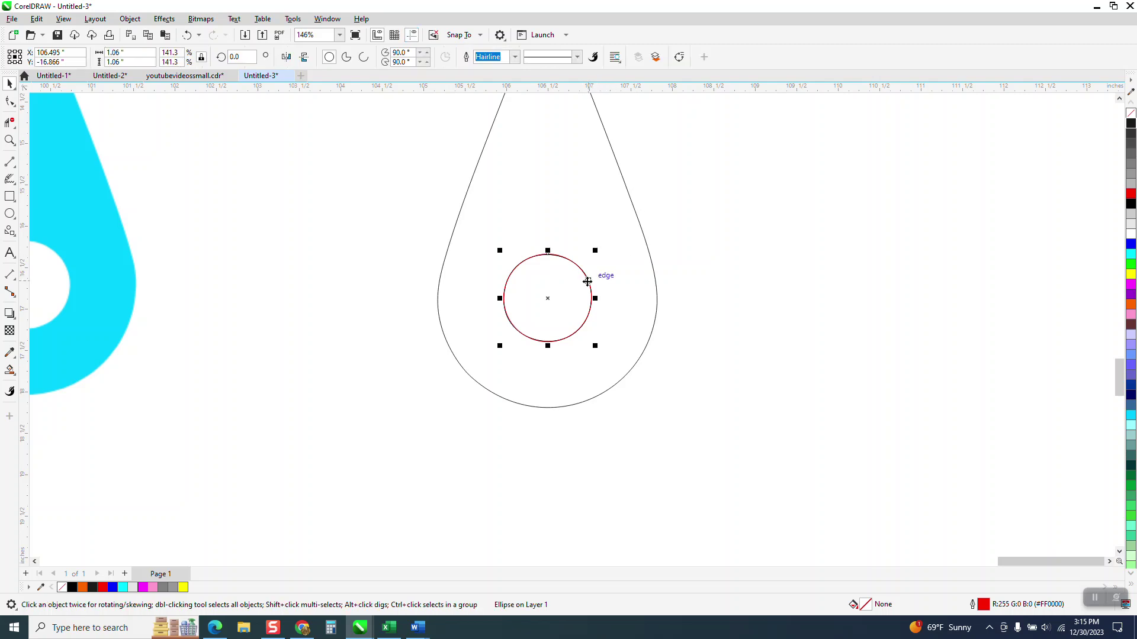
{"action": "key", "text": "Right"}
{"action": "left_click", "coordinate": [579, 283]}
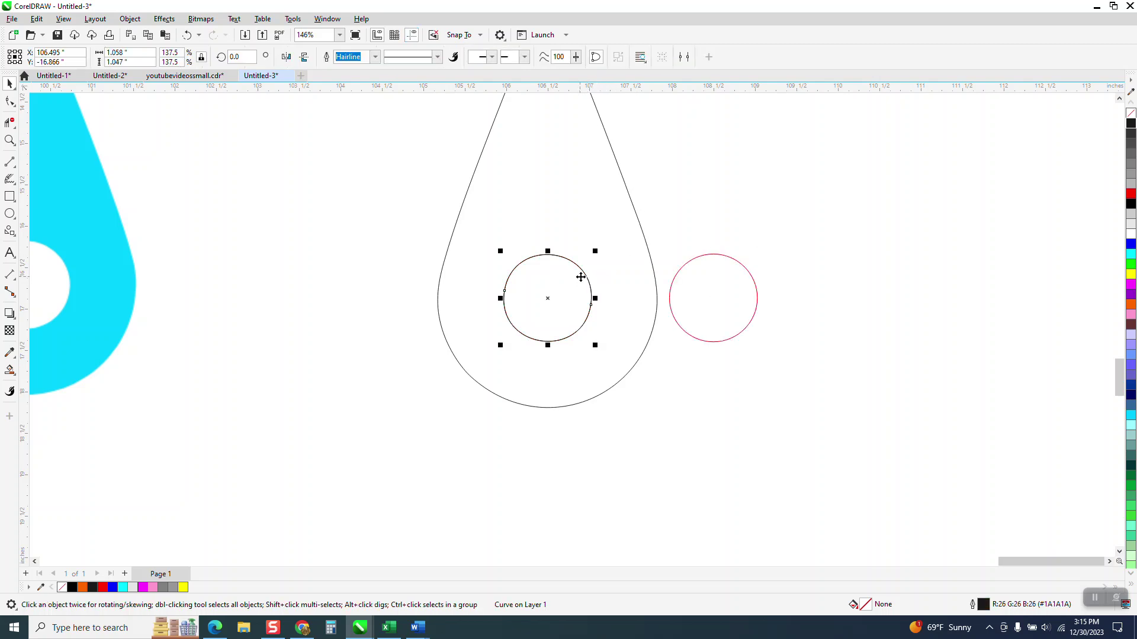
{"action": "left_click", "coordinate": [616, 264]}
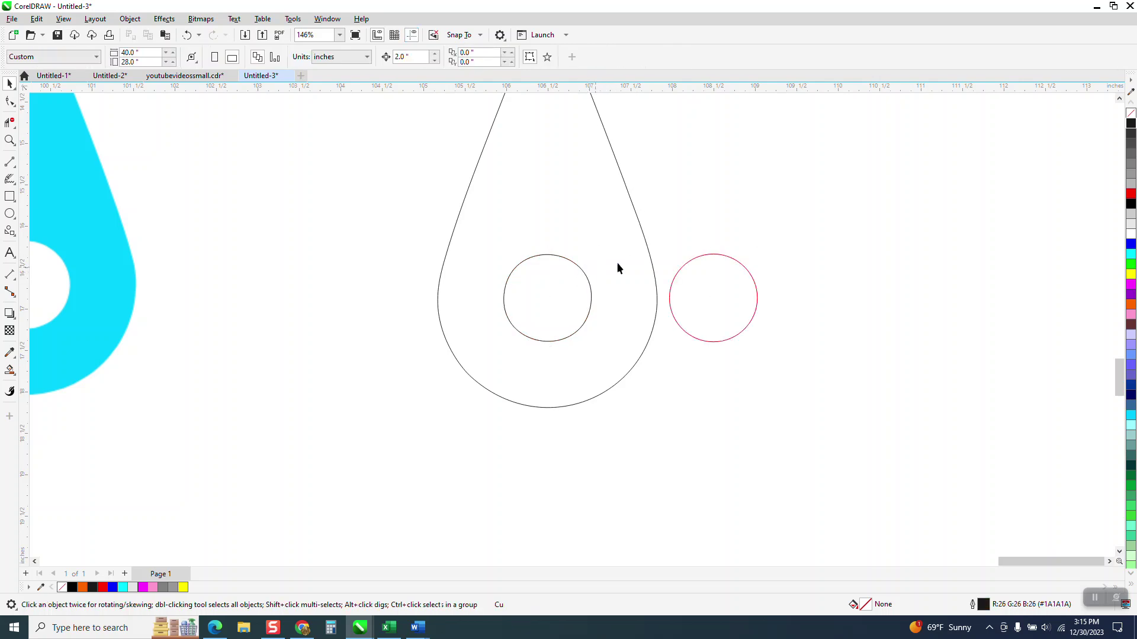
Step: Break the traced teardrop outline apart into separate curves
{"action": "left_click", "coordinate": [589, 290]}
{"action": "key", "text": "F12"}
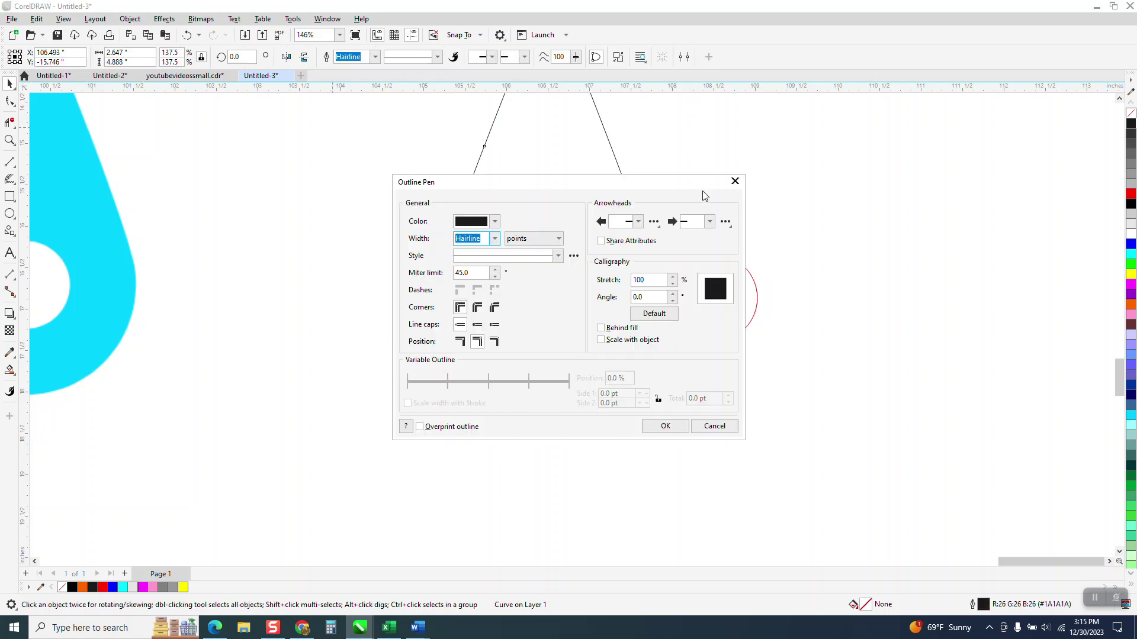
{"action": "left_click", "coordinate": [735, 180]}
{"action": "left_click", "coordinate": [130, 19]}
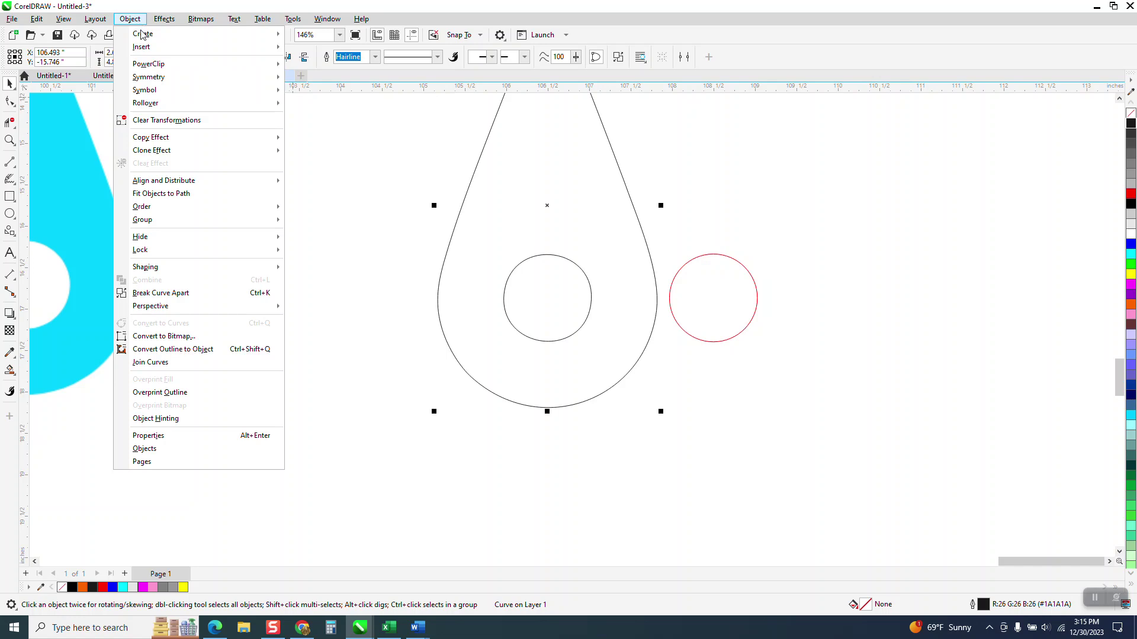
{"action": "mouse_move", "coordinate": [165, 220]}
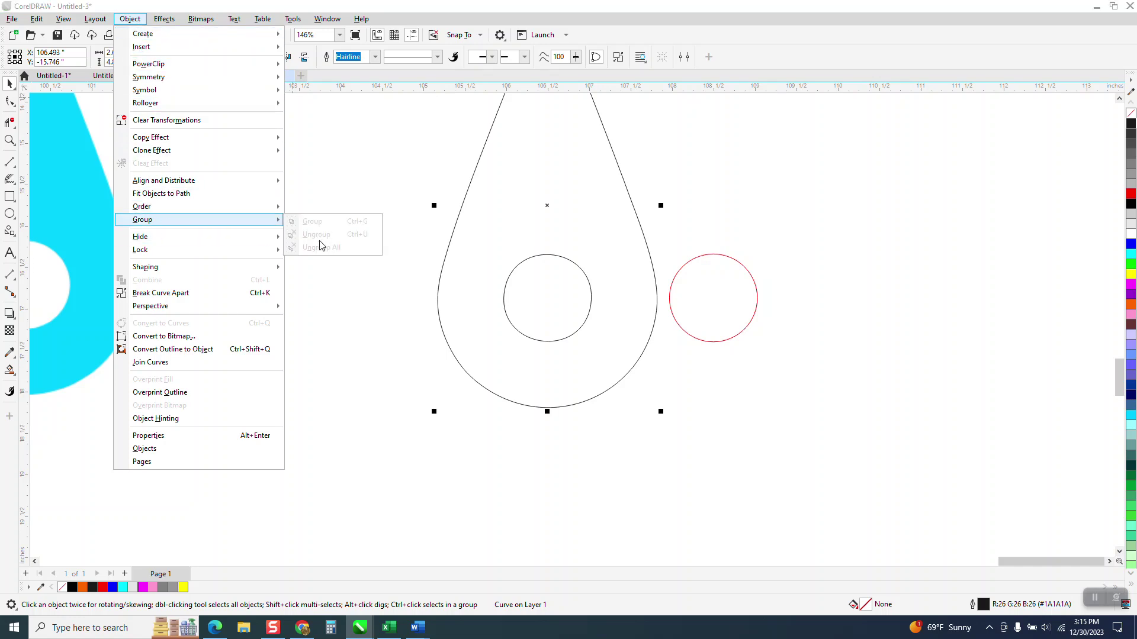
{"action": "left_click", "coordinate": [223, 293]}
Step: Delete the original inner circle and return the red circle to the teardrop's centre
{"action": "left_click", "coordinate": [370, 250]}
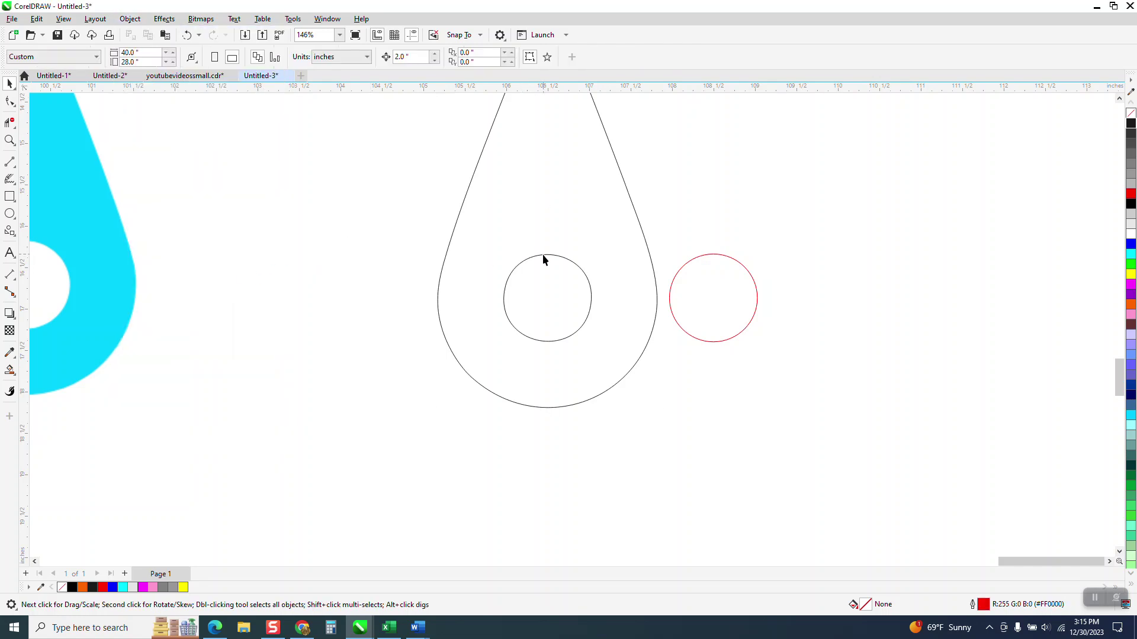
{"action": "left_click", "coordinate": [543, 255]}
{"action": "key", "text": "Delete"}
{"action": "left_click", "coordinate": [683, 280]}
{"action": "key", "text": "ctrl+z"}
{"action": "scroll", "coordinate": [522, 338], "scroll_direction": "down", "scroll_amount": 3}
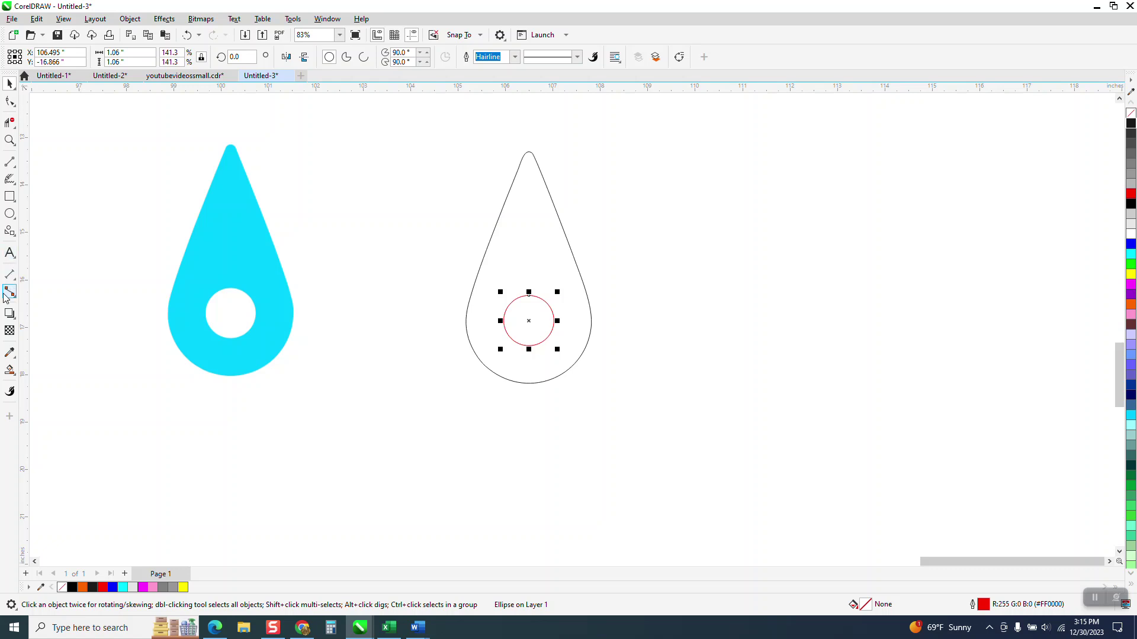
Step: Smart Fill the area between the teardrop and red circle blue, and move the result aside
{"action": "left_click", "coordinate": [10, 370]}
{"action": "left_click", "coordinate": [545, 258]}
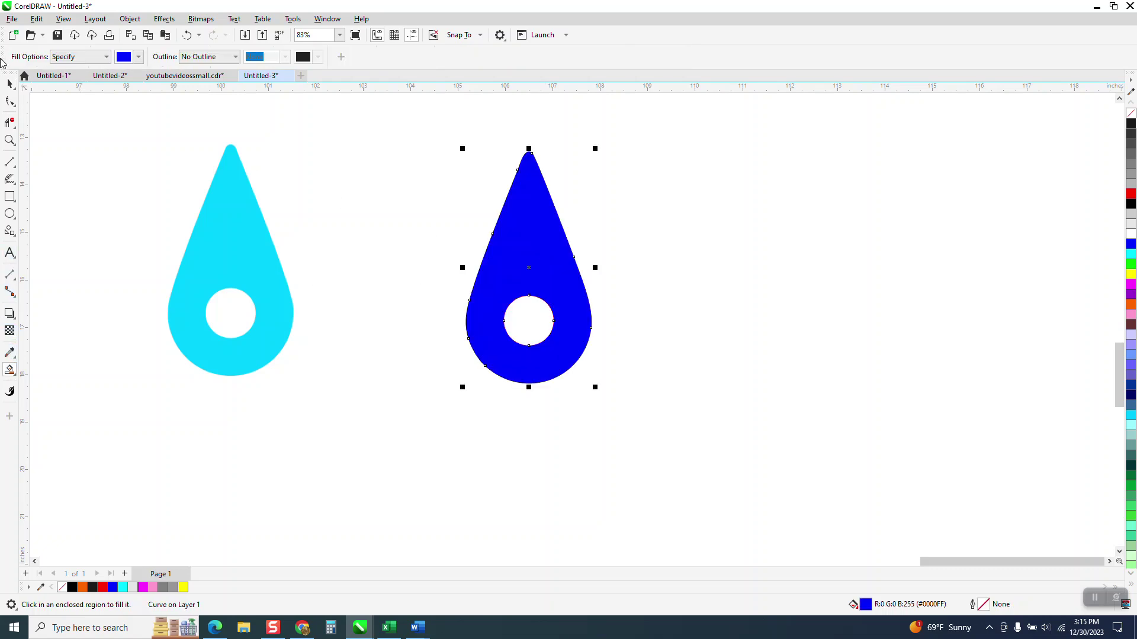
{"action": "key", "text": "space"}
{"action": "left_click_drag", "start_coordinate": [508, 235], "coordinate": [354, 222]}
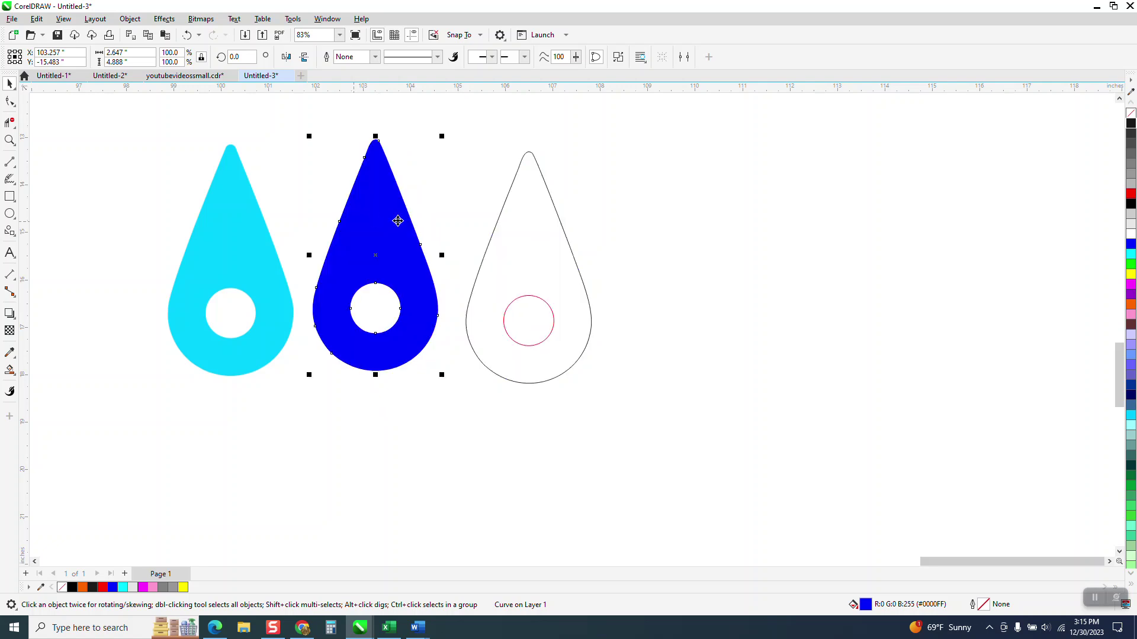
Step: Remove the new teardrop's fill and place it right of the construction teardrop
{"action": "left_click", "coordinate": [1131, 112]}
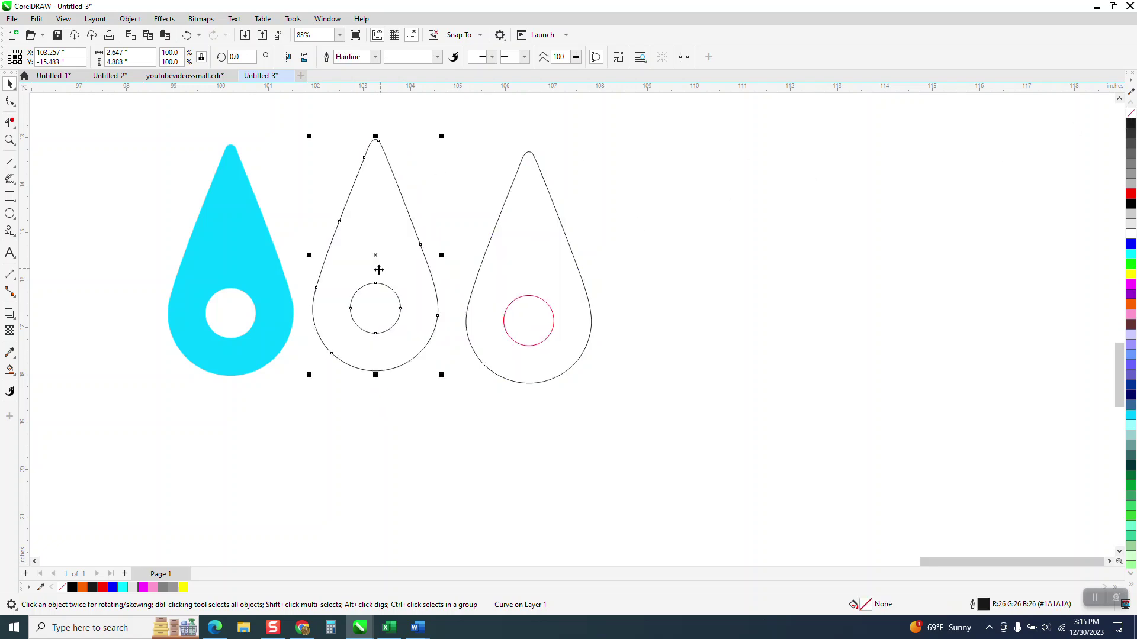
{"action": "left_click_drag", "start_coordinate": [376, 261], "coordinate": [232, 263]}
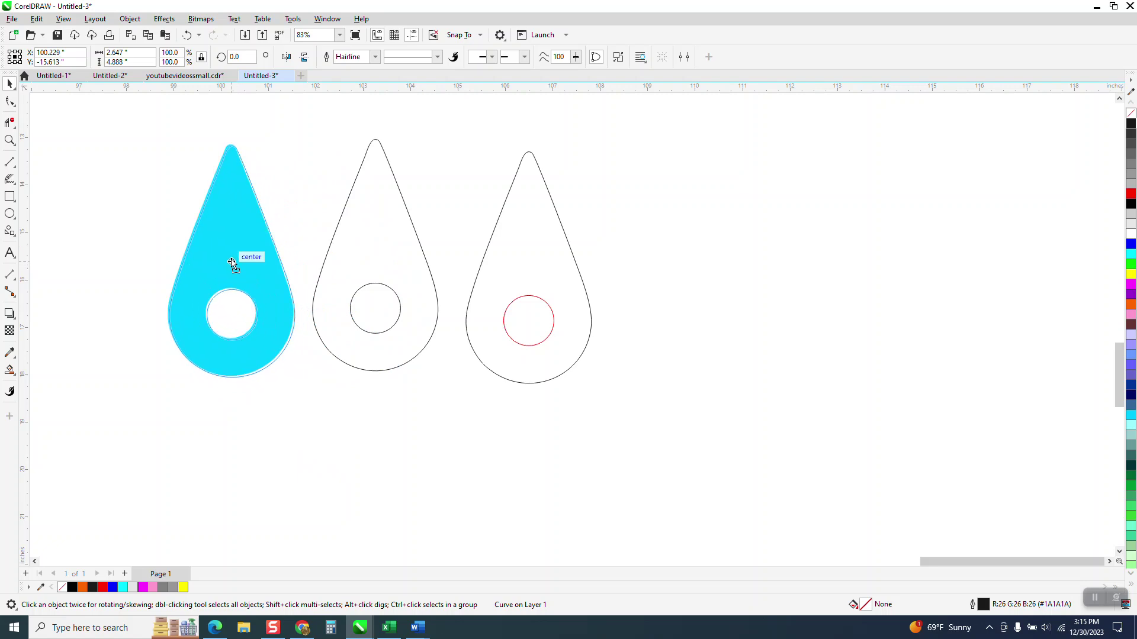
{"action": "left_click_drag", "start_coordinate": [232, 264], "coordinate": [671, 286]}
{"action": "scroll", "coordinate": [479, 284], "scroll_direction": "down", "scroll_amount": 2}
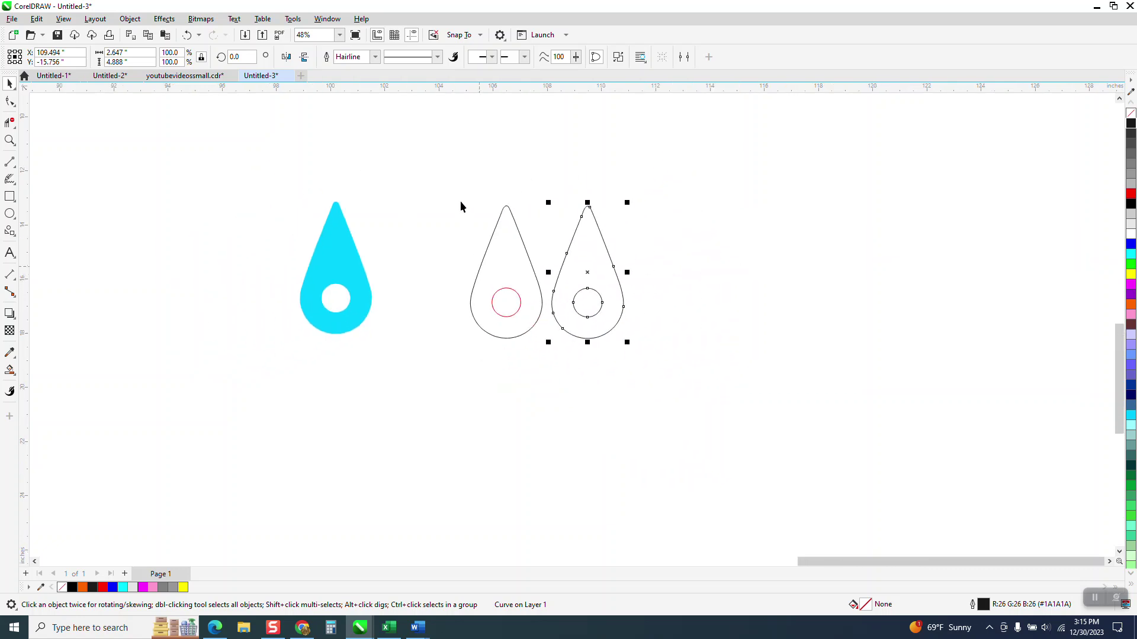
Step: Delete the construction teardrop and its red circle
{"action": "left_click", "coordinate": [344, 240]}
{"action": "left_click_drag", "start_coordinate": [452, 178], "coordinate": [545, 366]}
{"action": "key", "text": "Delete"}
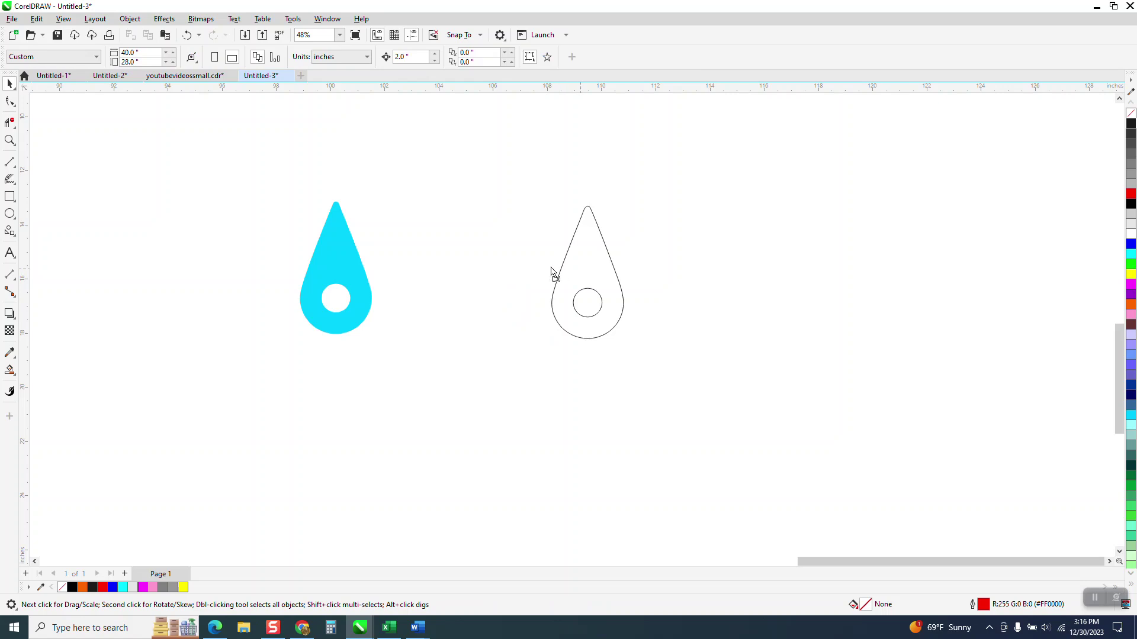
Step: Move the hollow teardrop beside the cyan drop and fill it solid blue
{"action": "left_click_drag", "start_coordinate": [551, 272], "coordinate": [379, 268]}
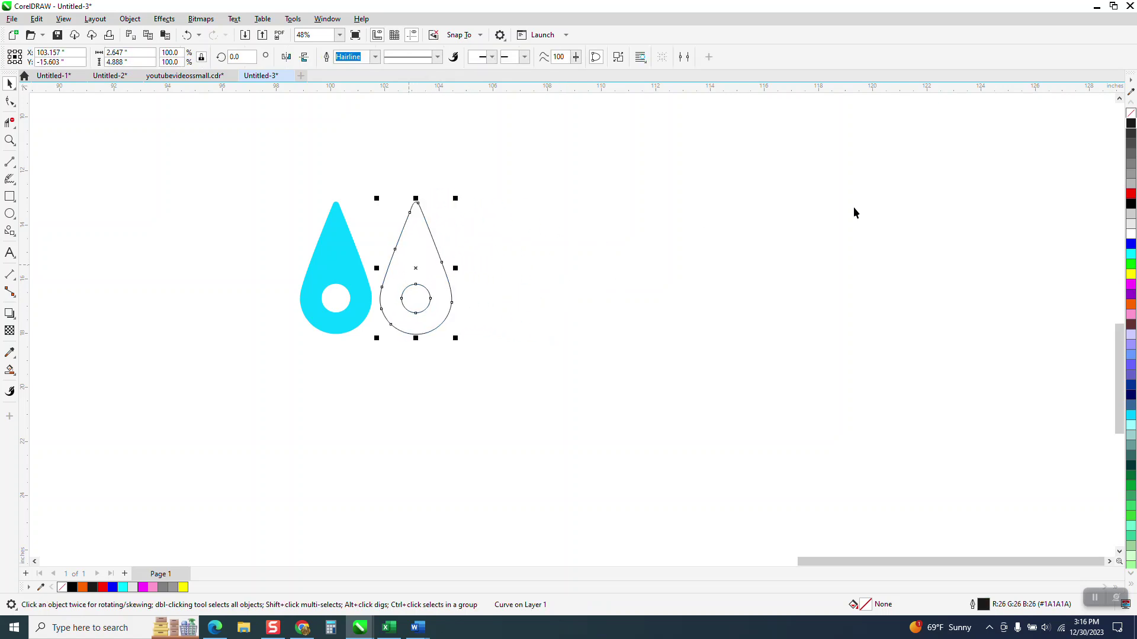
{"action": "left_click", "coordinate": [1130, 234]}
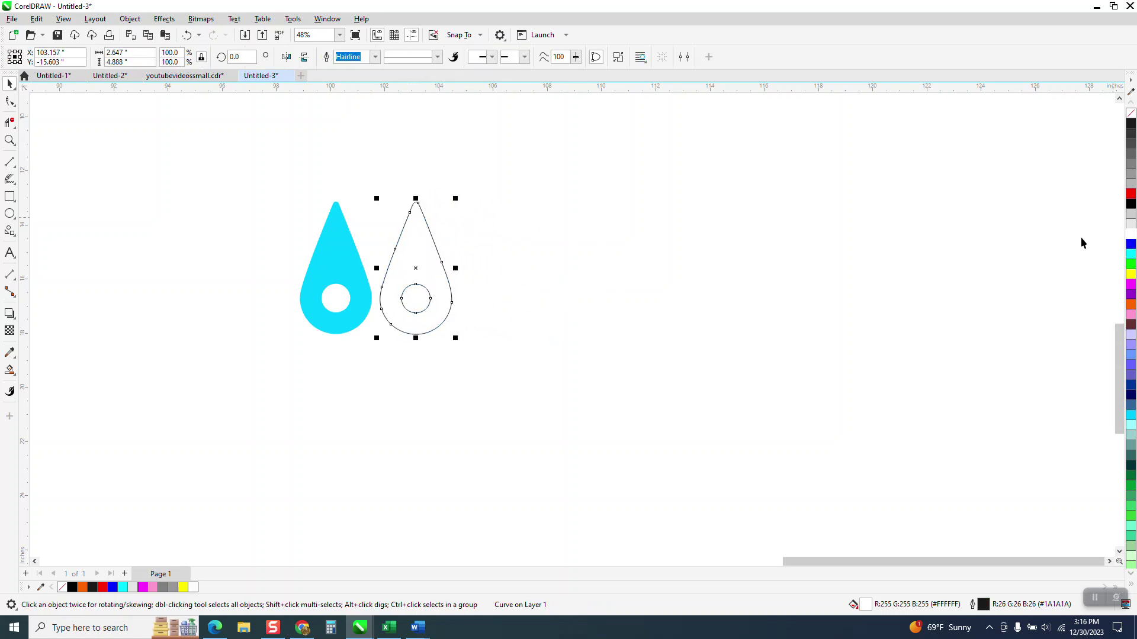
{"action": "left_click", "coordinate": [1130, 244]}
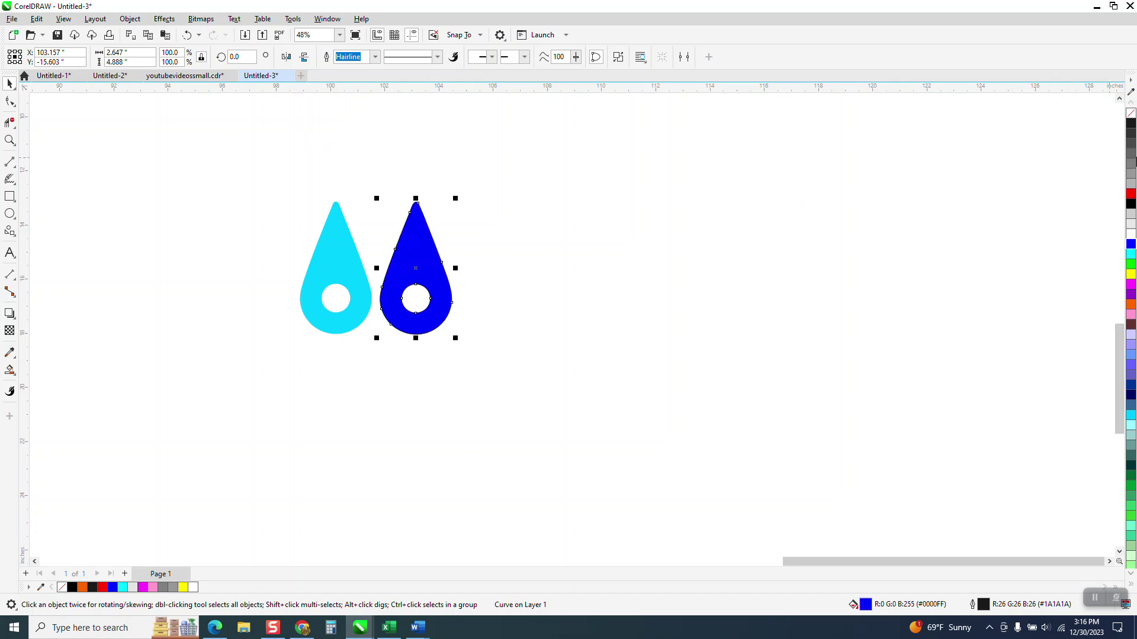
{"action": "left_click", "coordinate": [613, 203]}
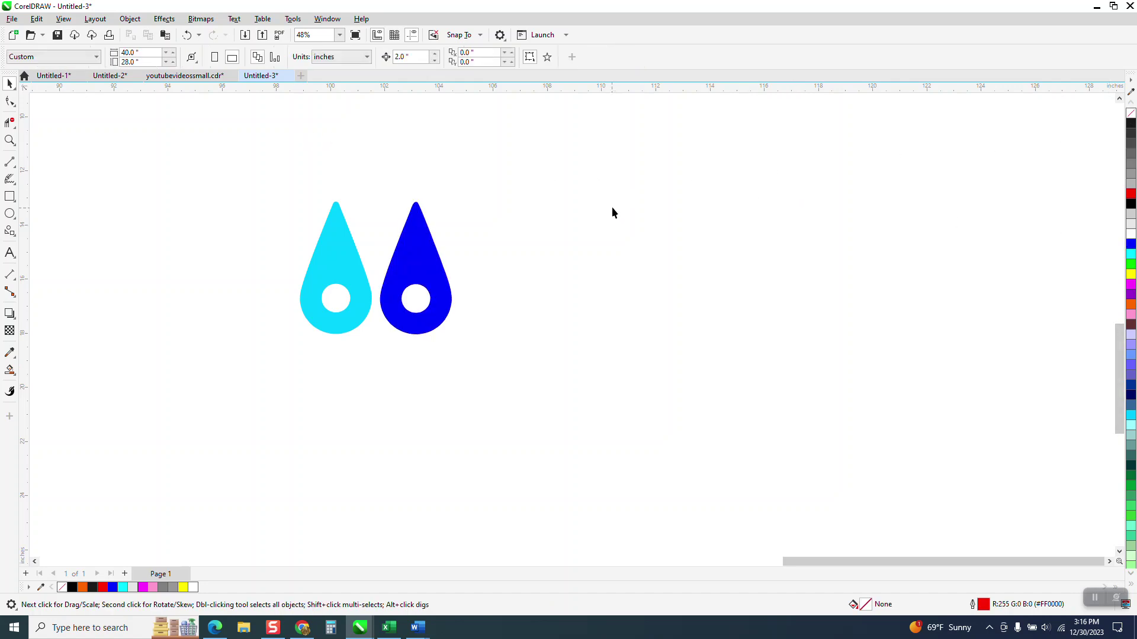